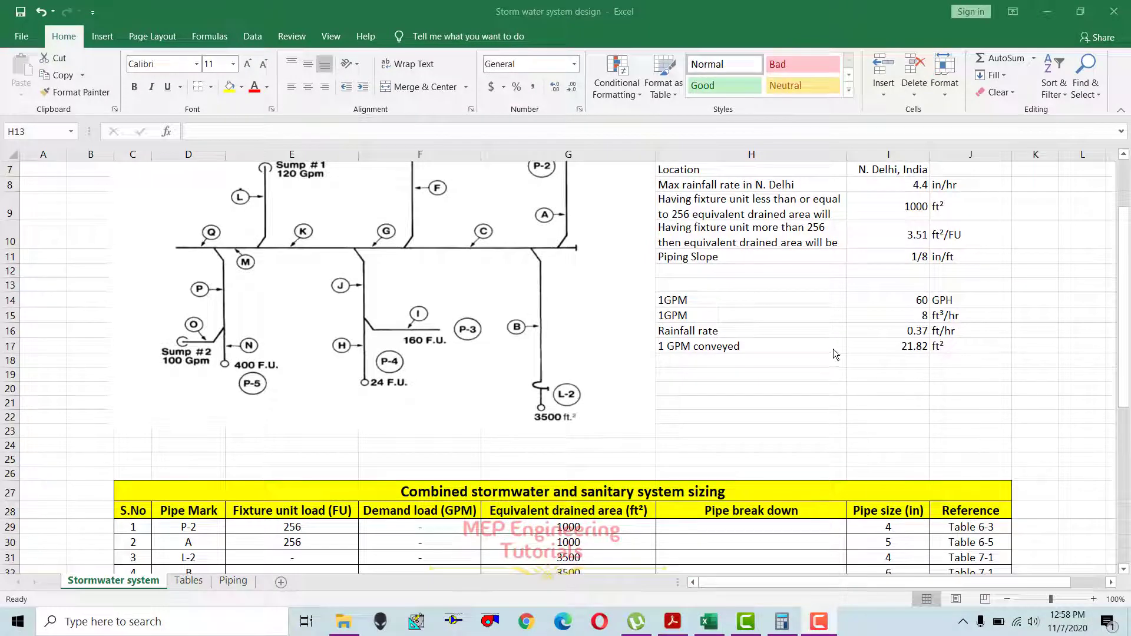
Look over the Stormwater system sheet, from the piping diagram and design data to the combined sizing table.
scroll(710, 393, down, 3)
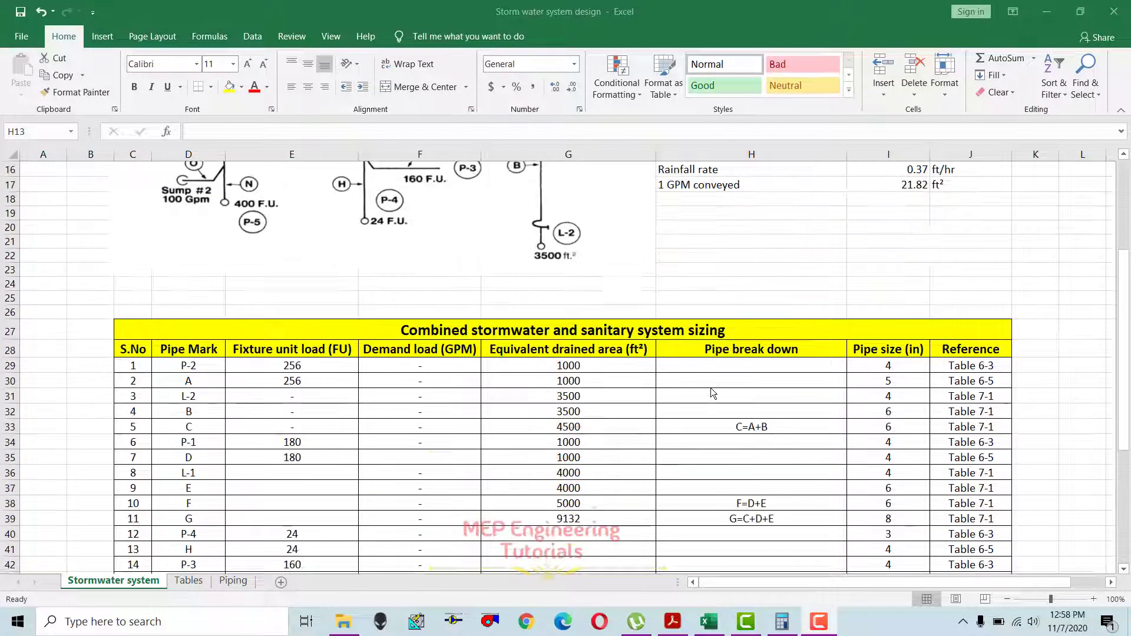
scroll(711, 394, up, 5)
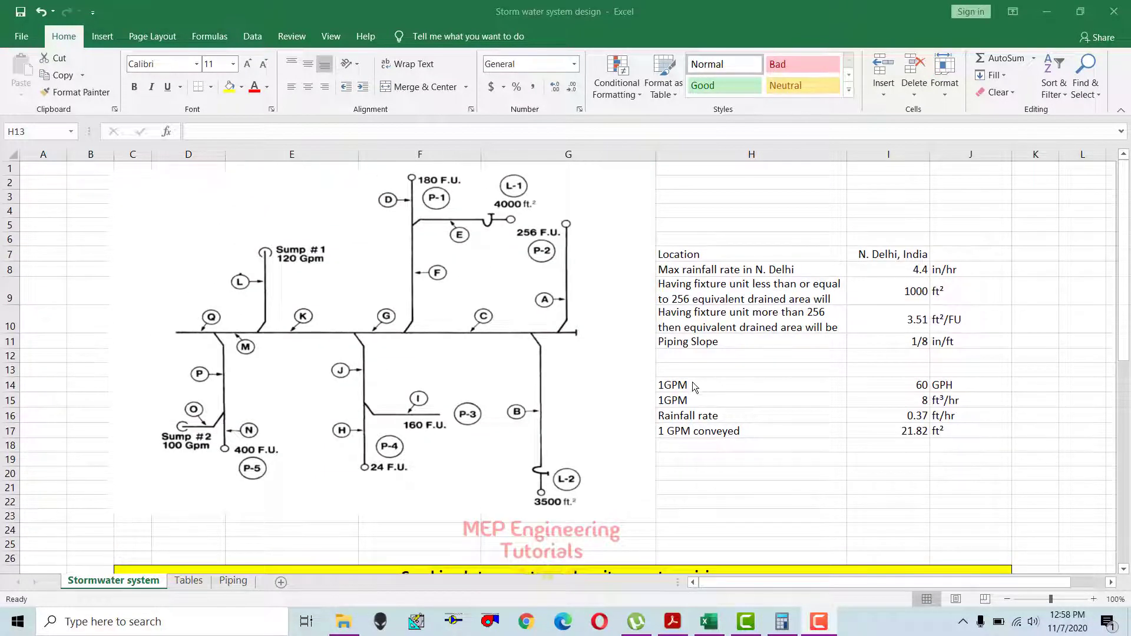
scroll(693, 382, down, 7)
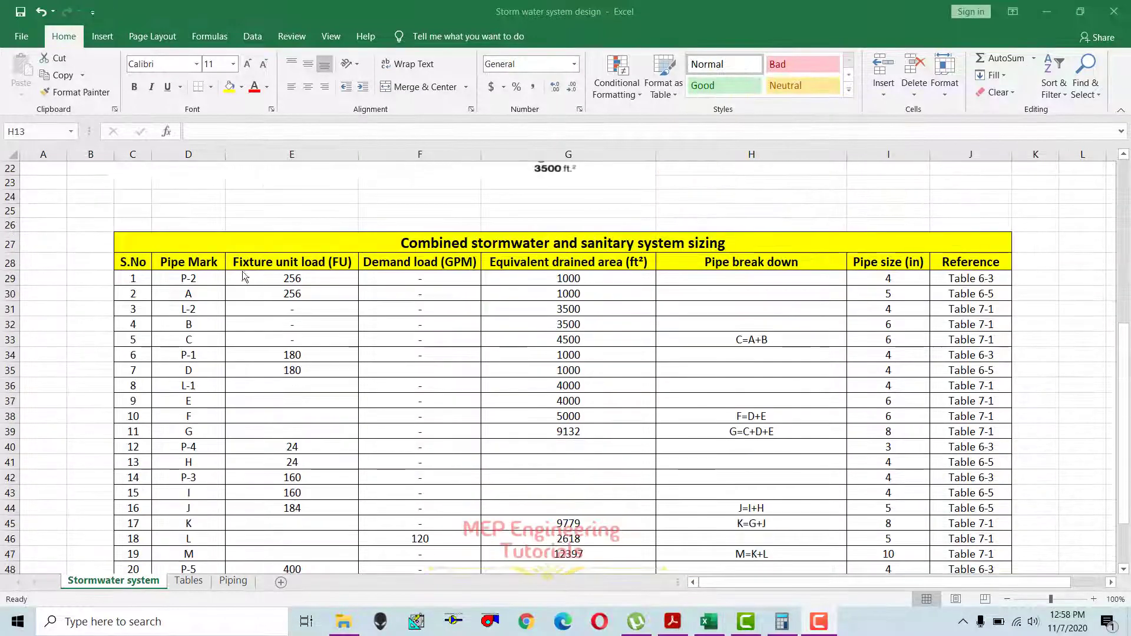
click(329, 293)
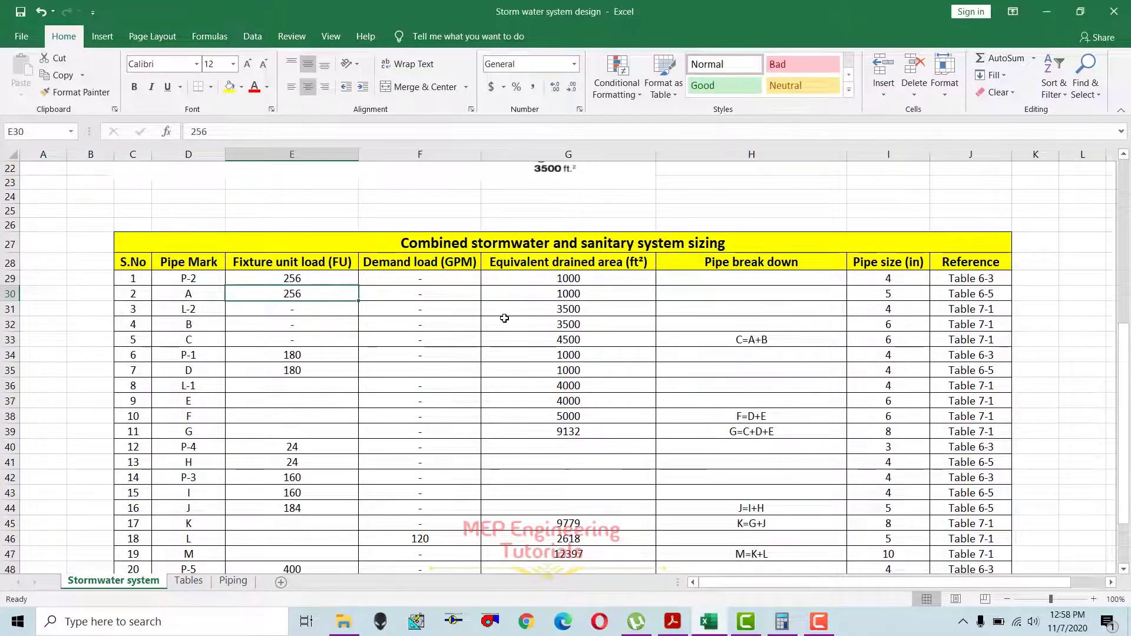
scroll(504, 319, down, 4)
scroll(505, 327, up, 3)
scroll(505, 326, up, 8)
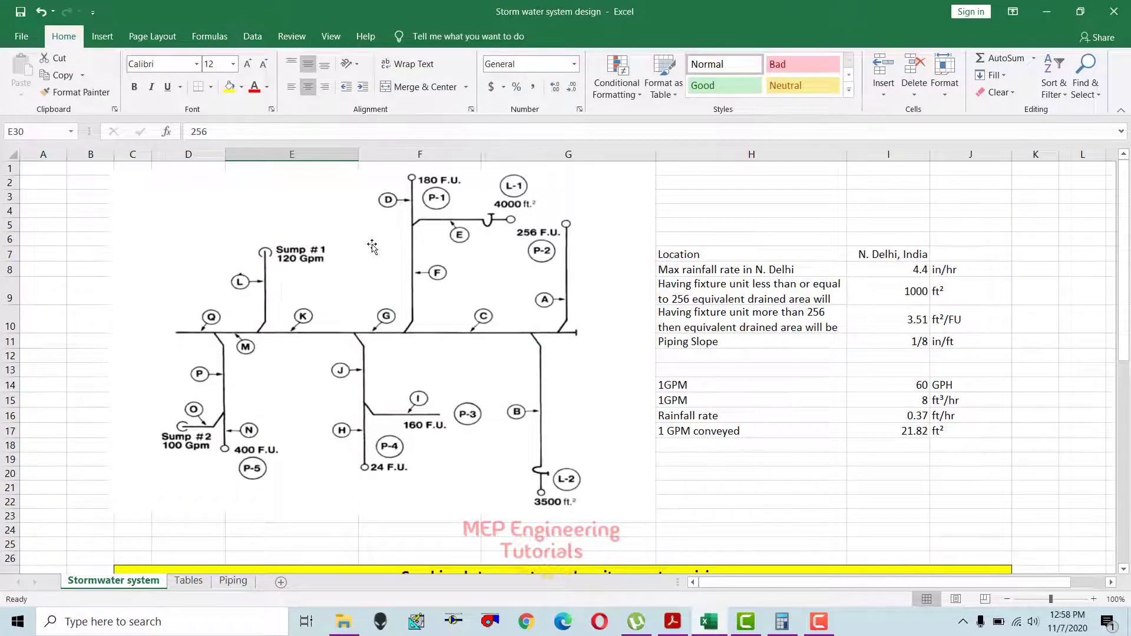
Examine the piping diagram, view the Tables and Piping sheets, and return to the Stormwater system sheet.
click(413, 284)
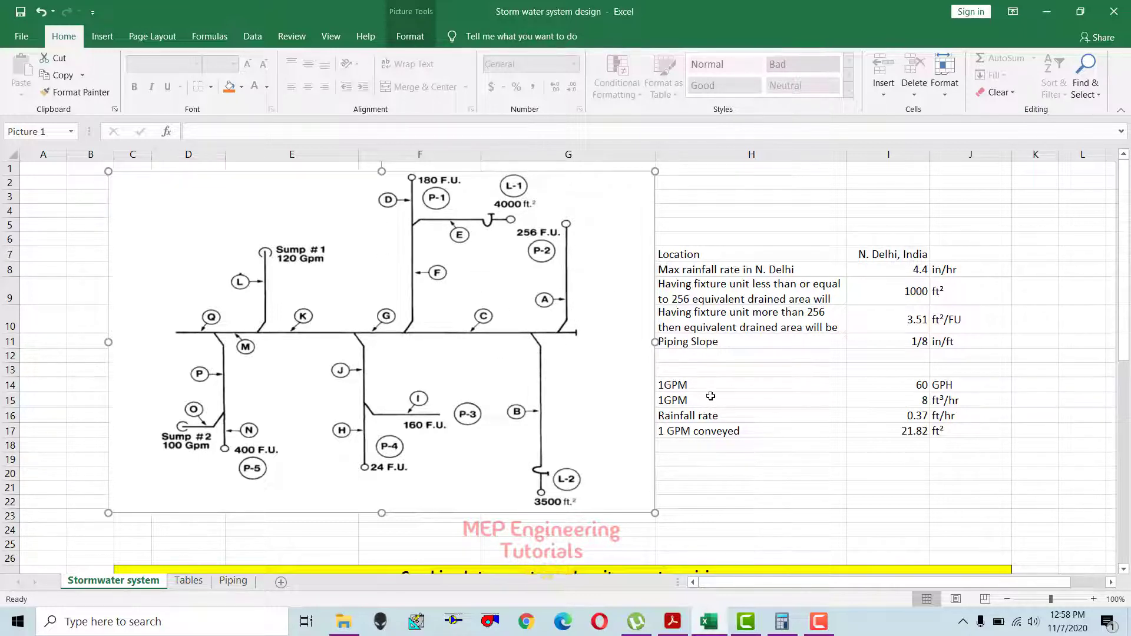
click(731, 396)
click(188, 581)
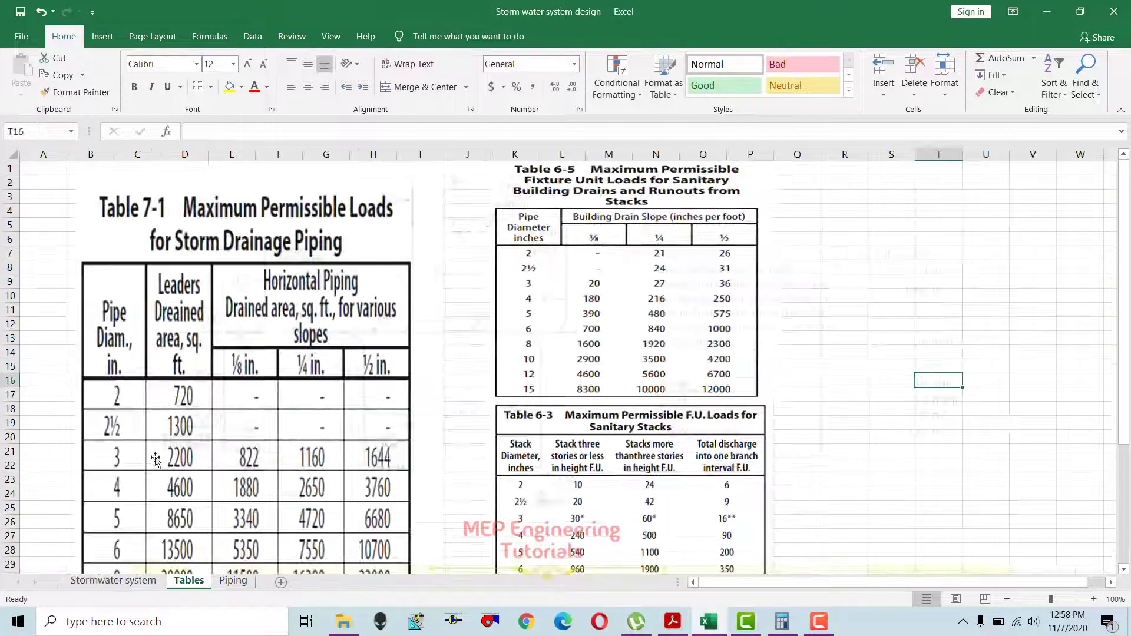
click(231, 585)
click(142, 583)
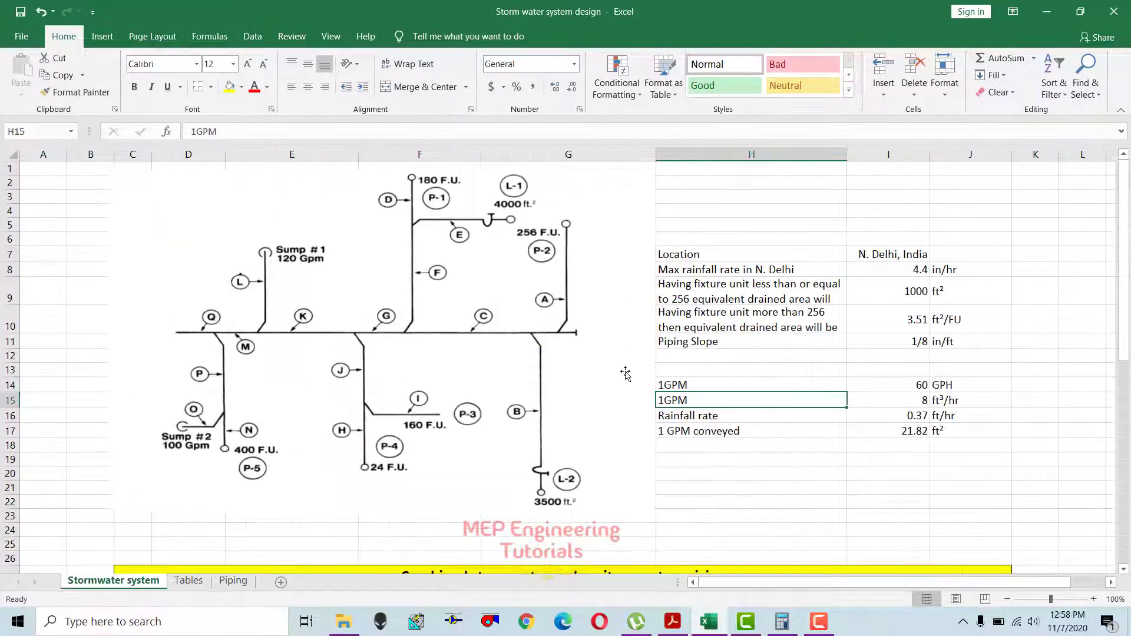
Review the Pipe Mark column of the combined sizing table against the pipe labels in the diagram.
scroll(744, 359, down, 3)
scroll(744, 360, down, 4)
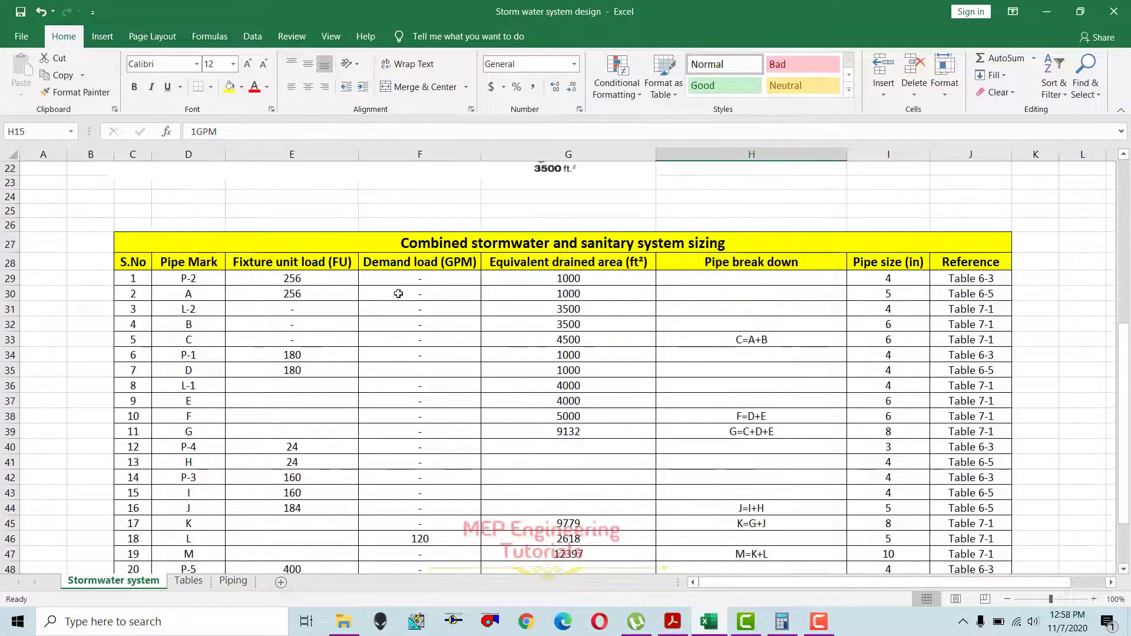
drag(190, 261, 197, 553)
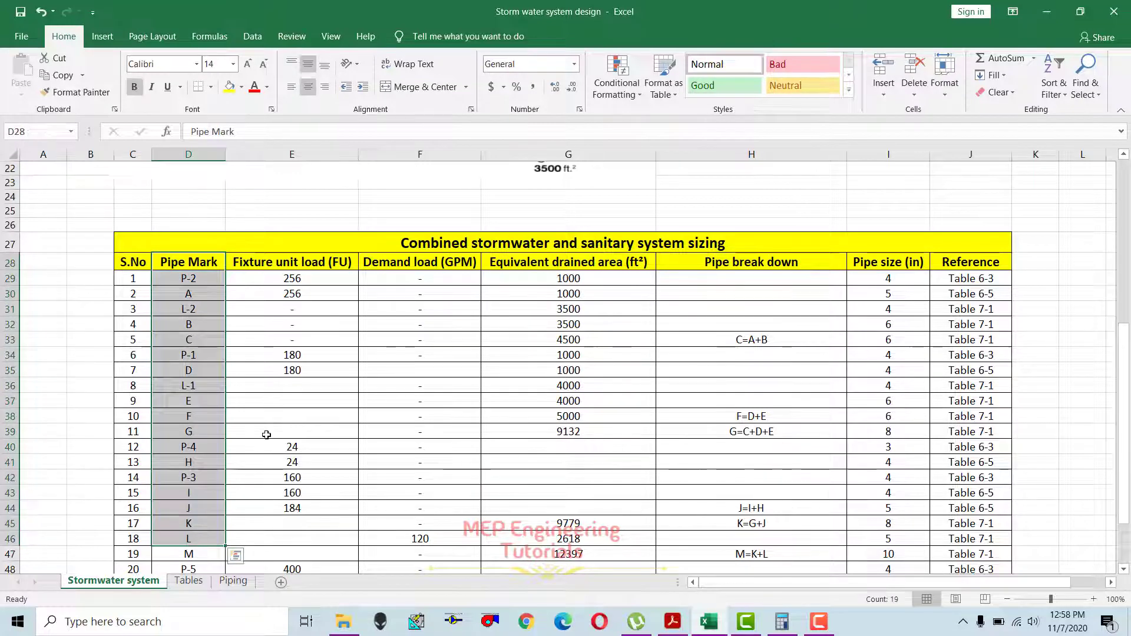
click(298, 432)
scroll(306, 383, up, 7)
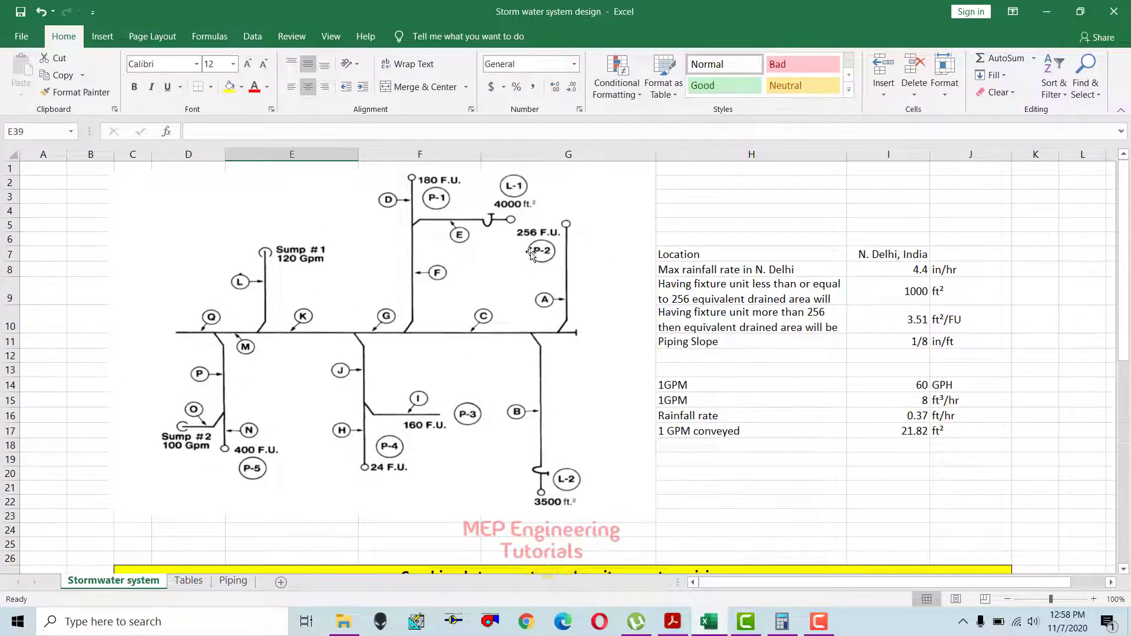
scroll(454, 392, down, 5)
scroll(454, 392, down, 3)
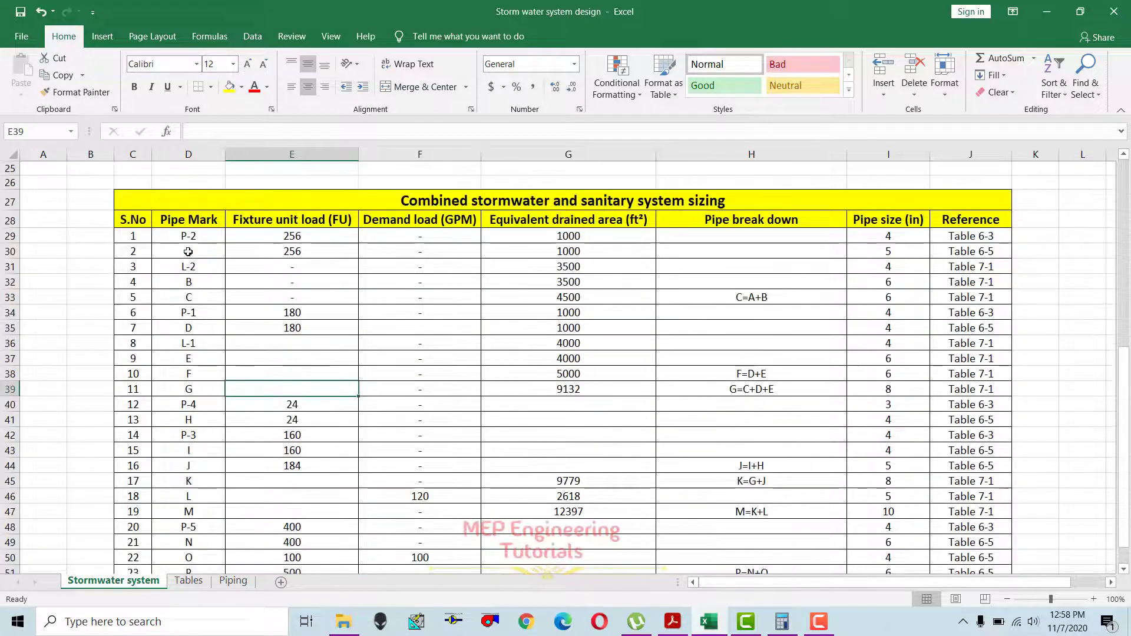
drag(188, 237, 190, 569)
click(265, 359)
Review the fixture unit load, demand load and equivalent drained area columns of the sizing table.
drag(313, 242, 308, 538)
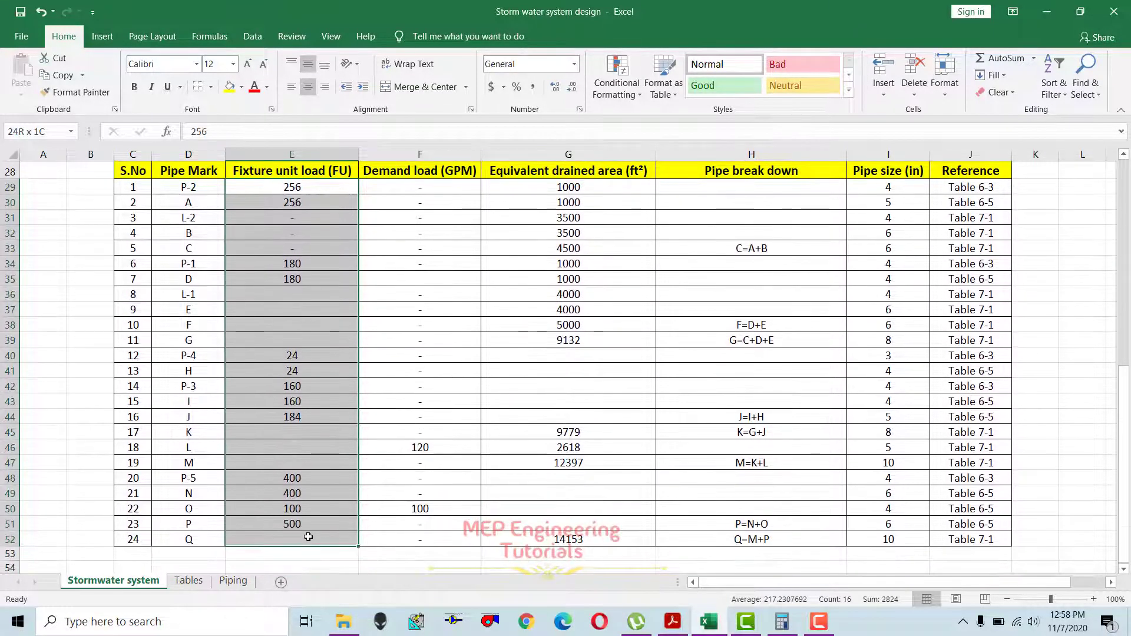
scroll(383, 472, up, 2)
drag(421, 279, 420, 555)
drag(618, 265, 658, 559)
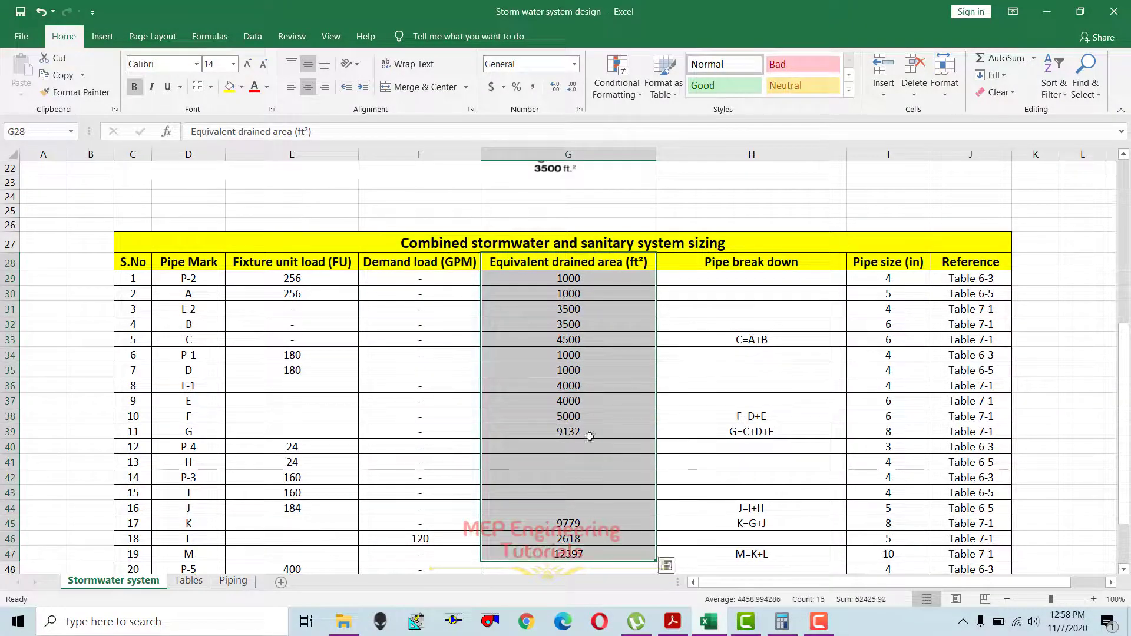
click(580, 385)
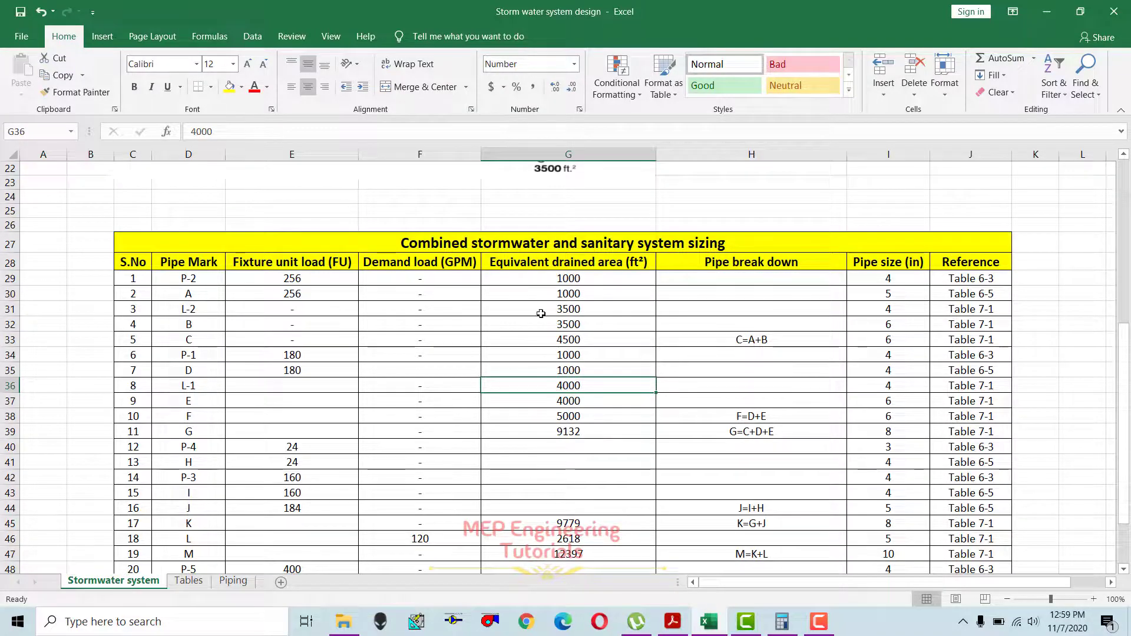
Compare the equivalent drained areas in rows 29 to 39 with the fixture units and roof areas in the diagram.
scroll(541, 313, up, 7)
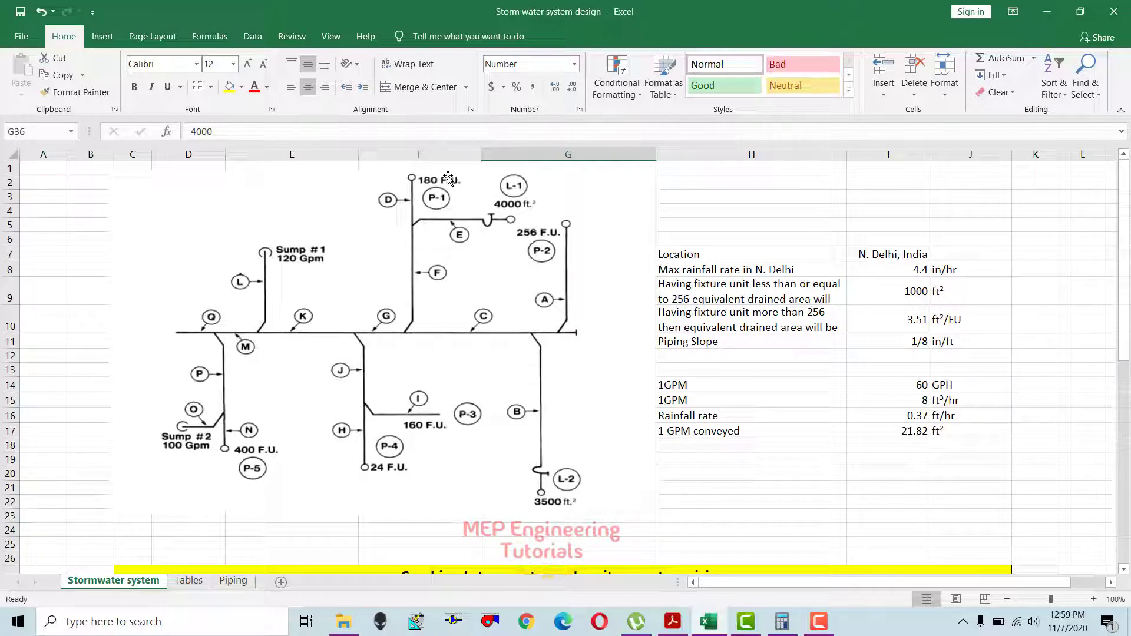
scroll(557, 295, down, 6)
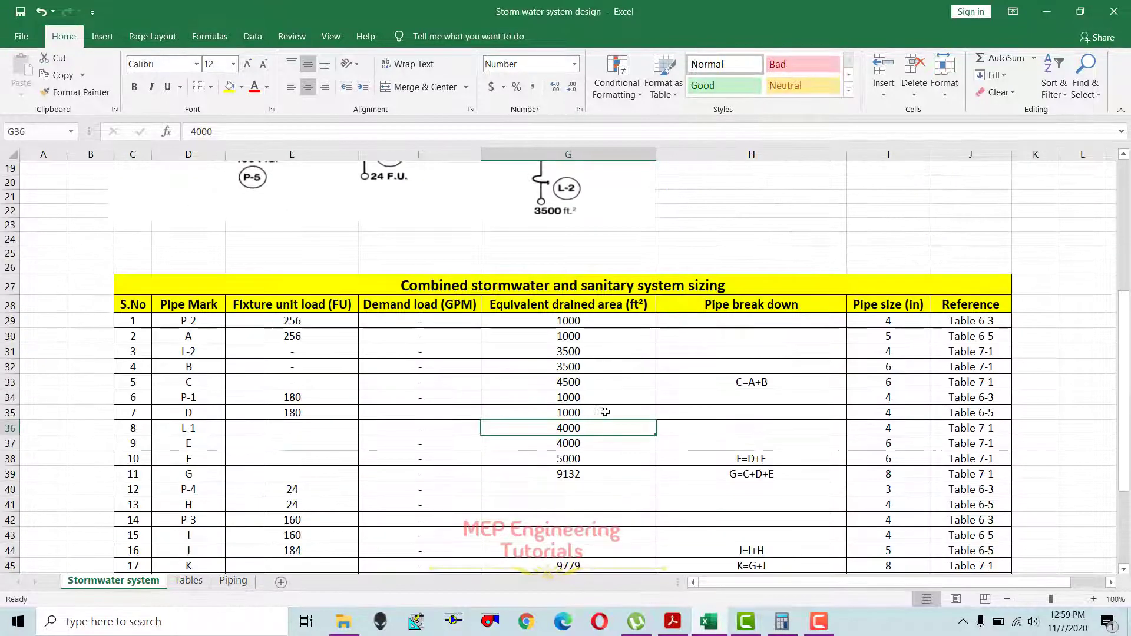
drag(569, 320, 582, 474)
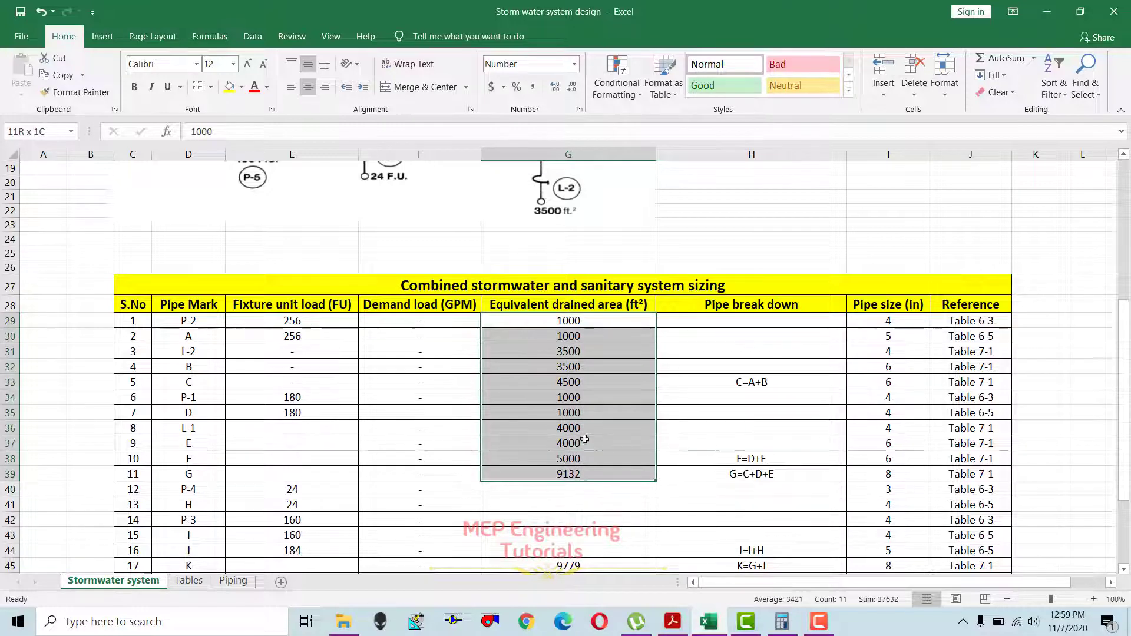
click(587, 401)
scroll(583, 401, up, 6)
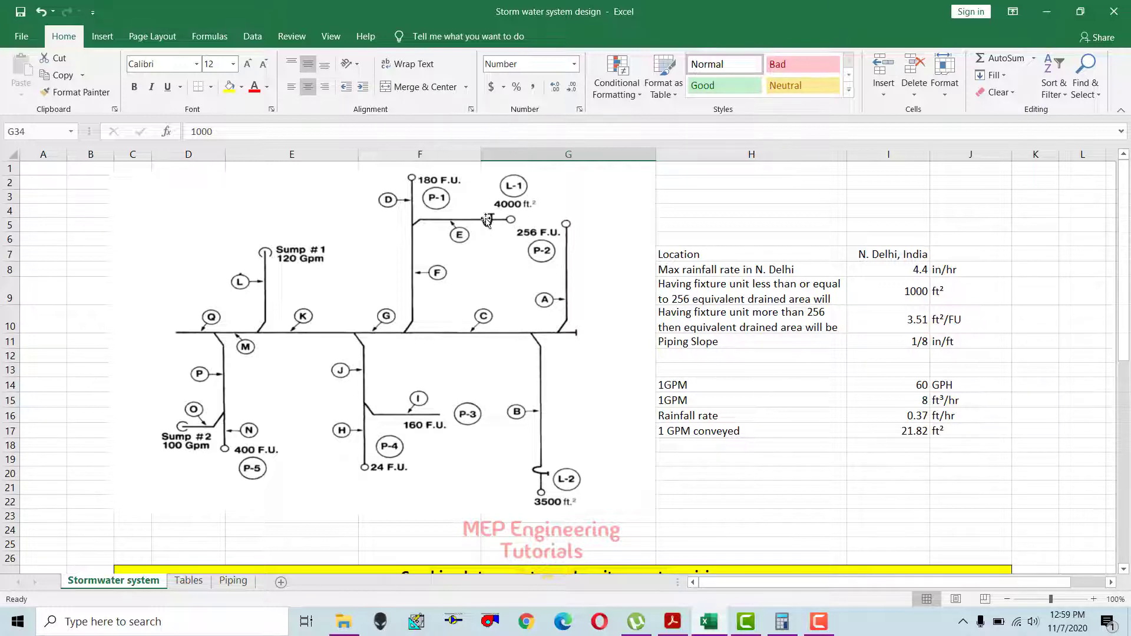
scroll(581, 390, down, 2)
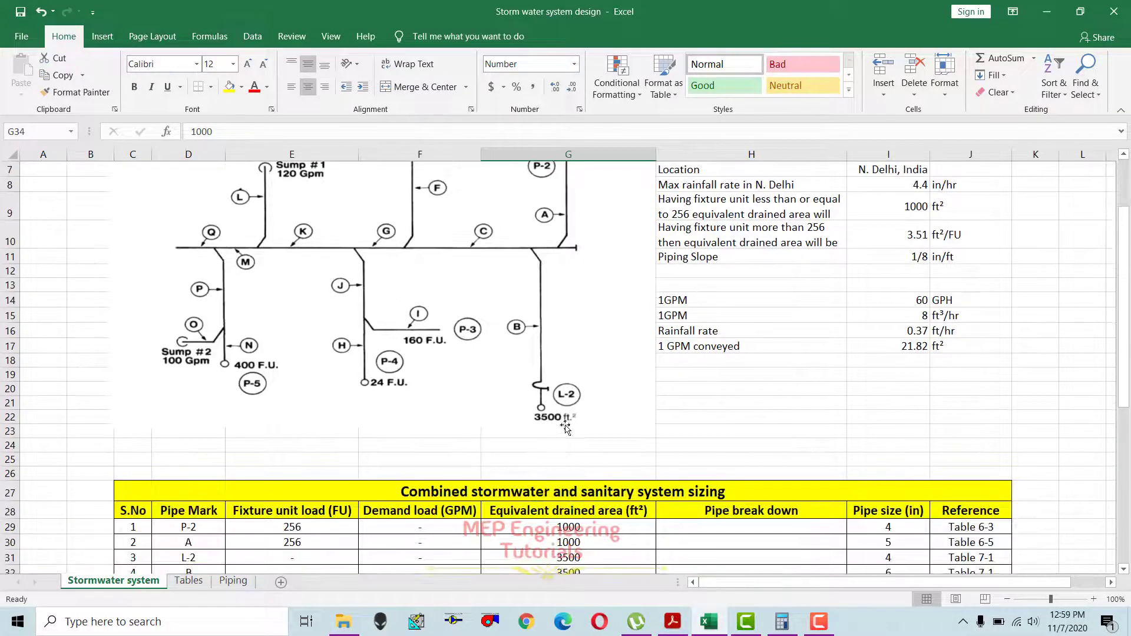
scroll(555, 419, up, 2)
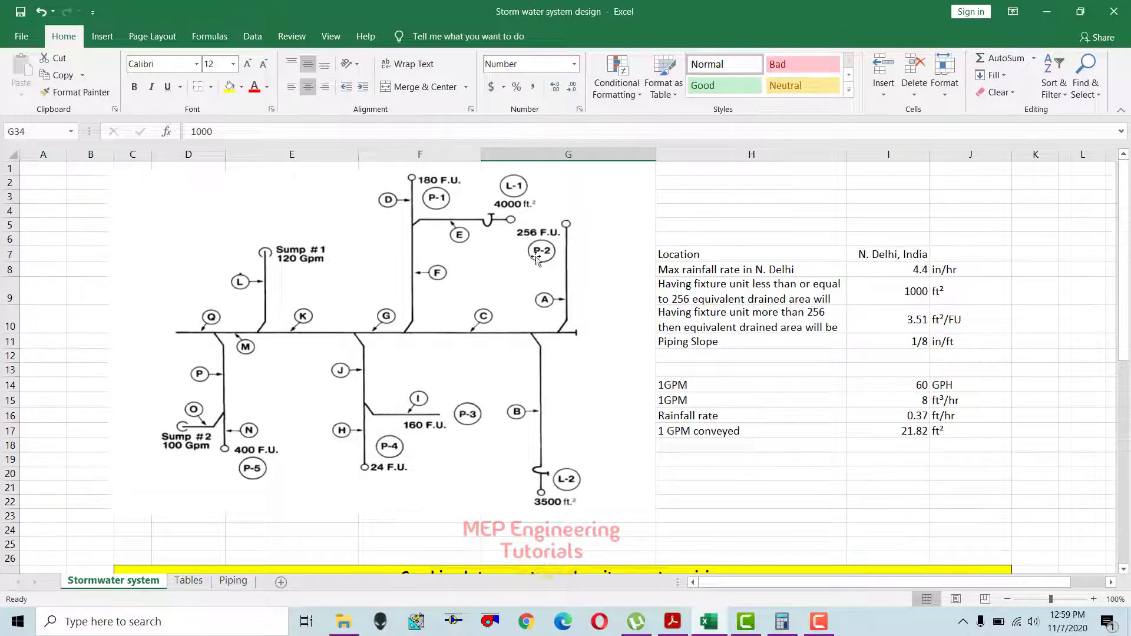
Review the equivalent drained area and pipe break down columns of the sizing table.
scroll(536, 259, down, 8)
drag(580, 236, 606, 470)
click(671, 373)
drag(677, 238, 854, 542)
click(751, 358)
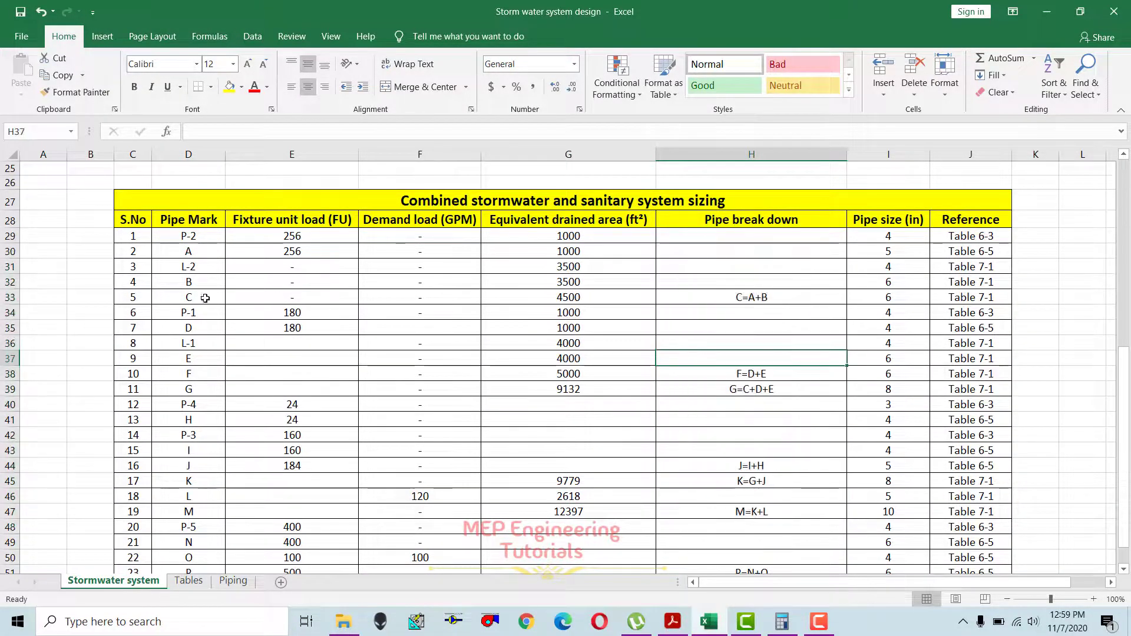
Examine the design data block H7:J17 beside the diagram, including the drained area rules and GPM conversions.
scroll(370, 326, up, 8)
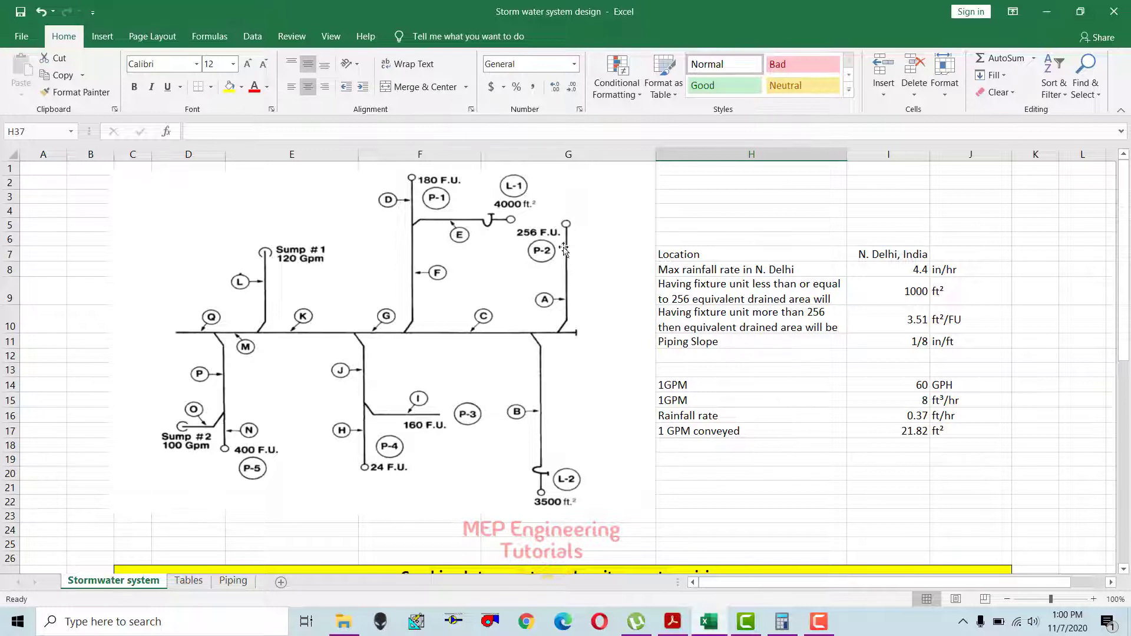
click(734, 288)
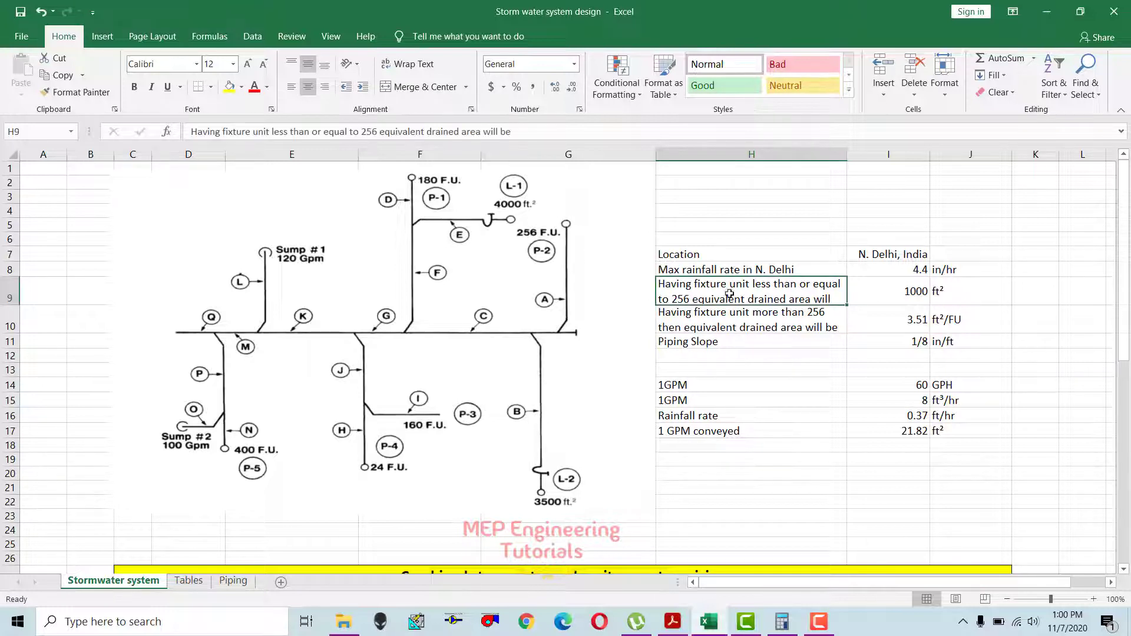
drag(692, 258, 962, 432)
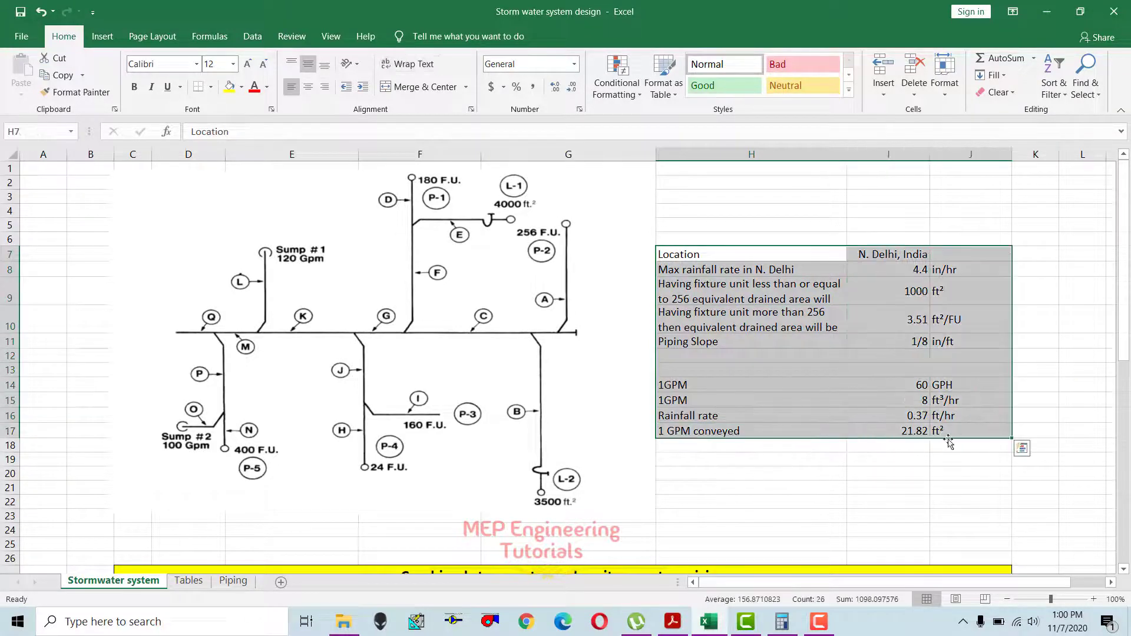
click(831, 357)
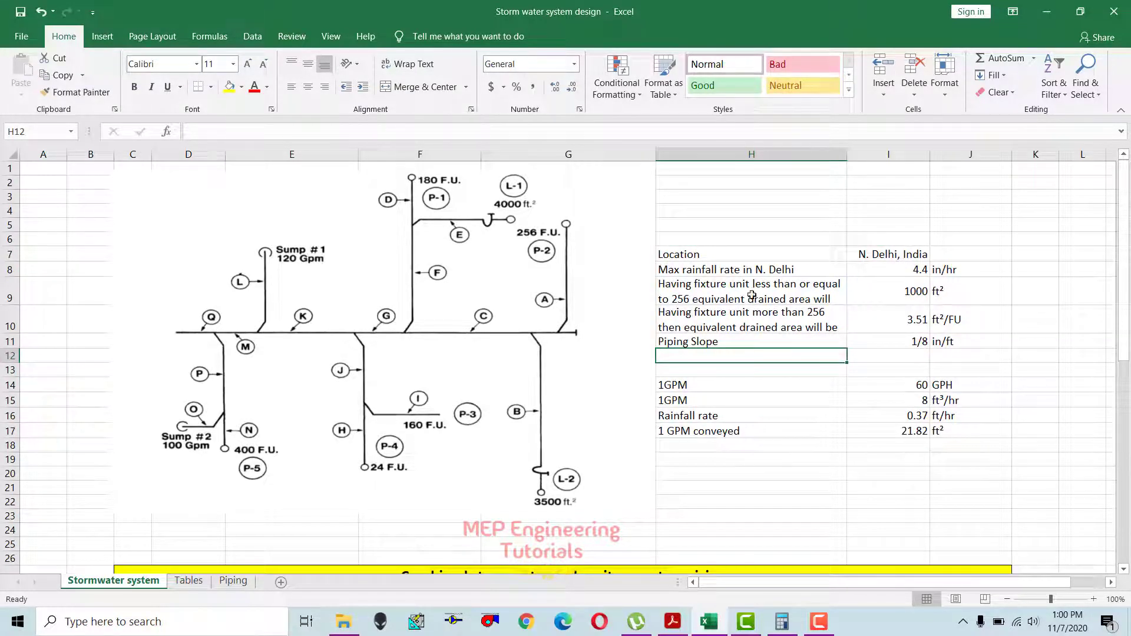
drag(700, 257, 959, 430)
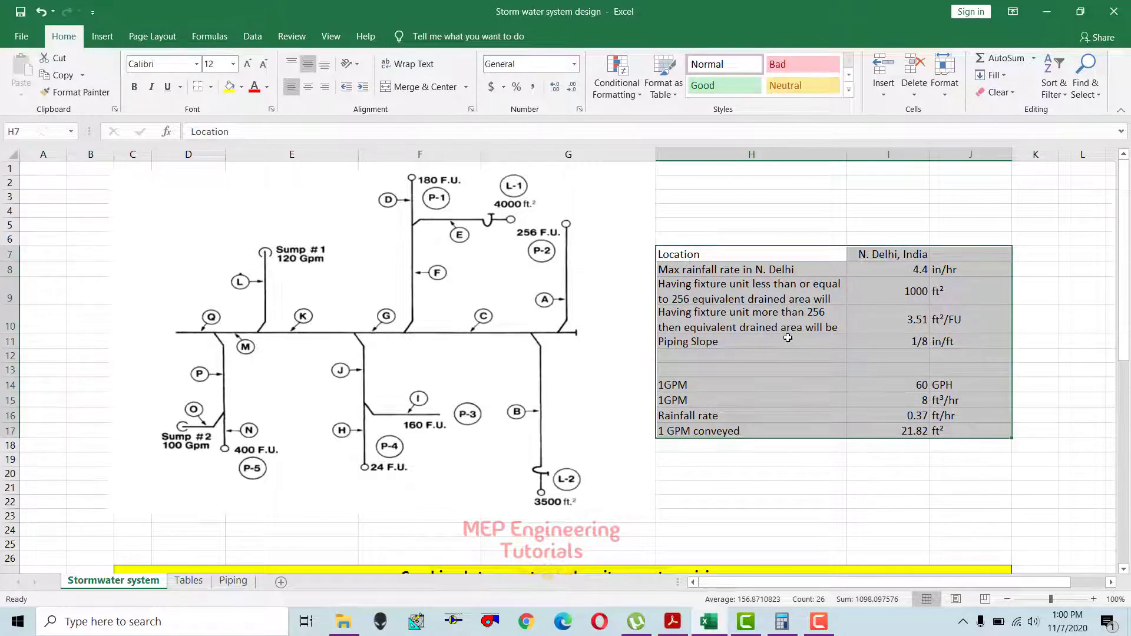
click(787, 337)
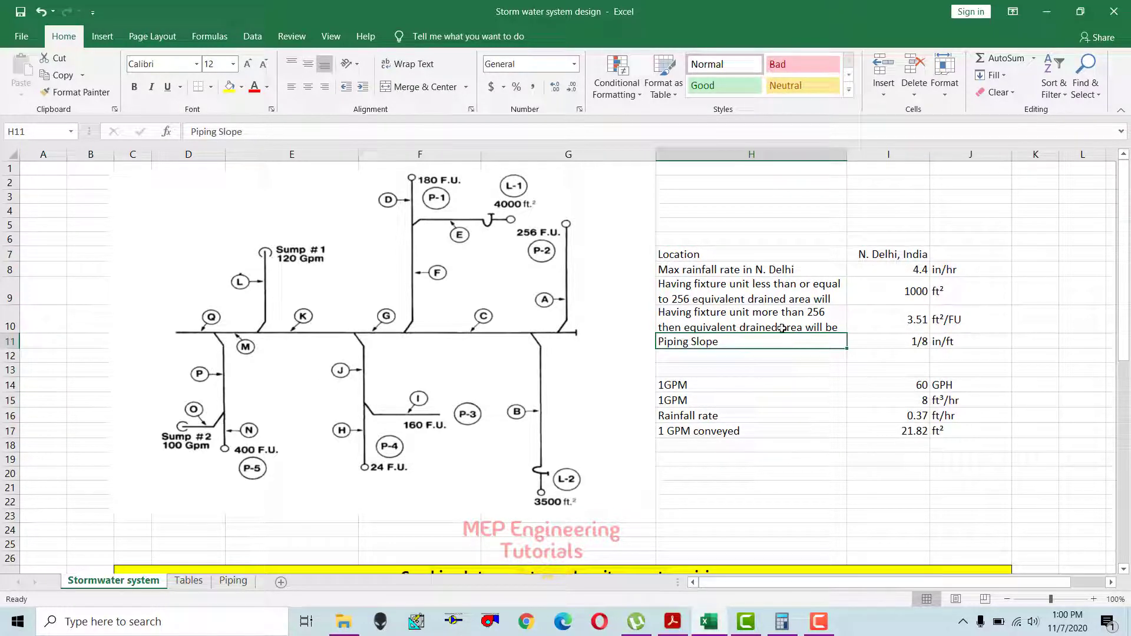
click(716, 286)
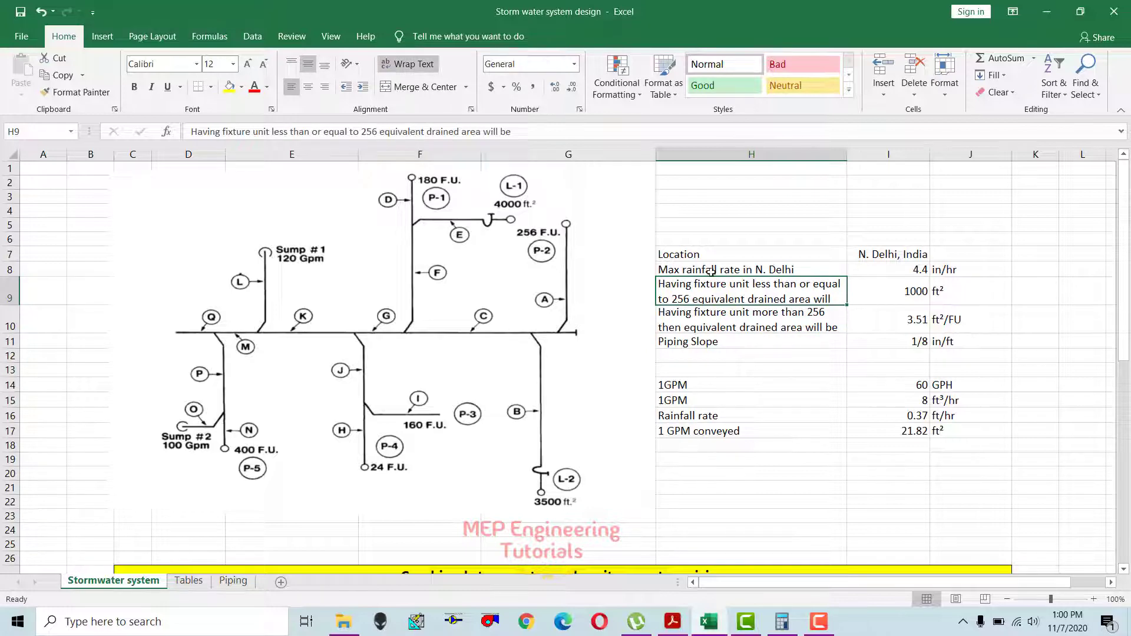
drag(713, 254, 959, 429)
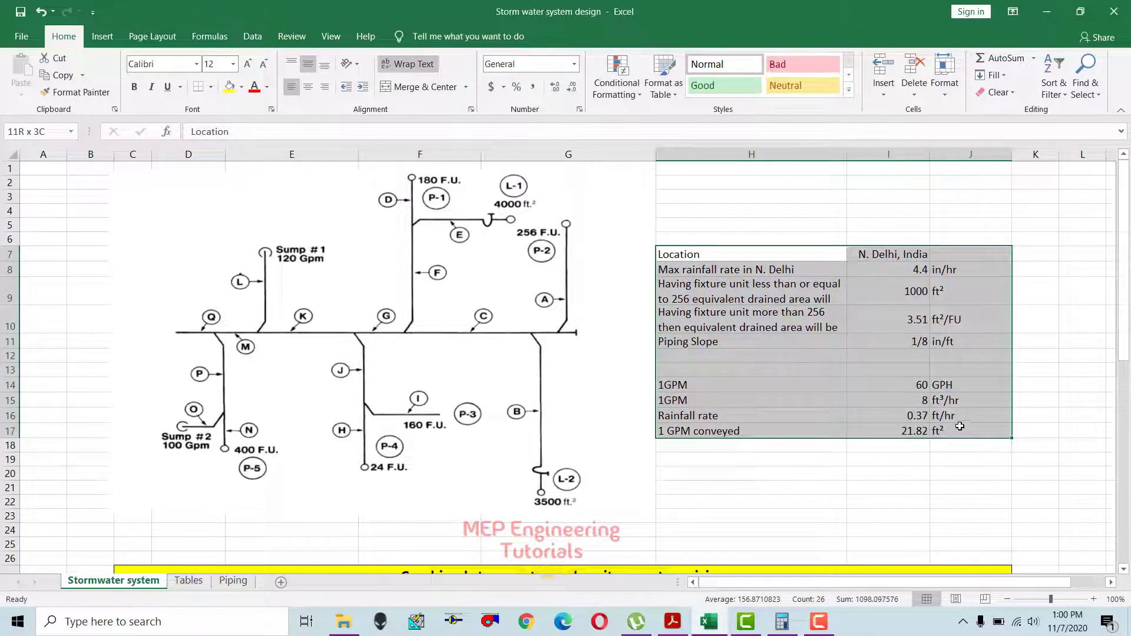
click(769, 280)
Highlight the Location row and the maximum rainfall rate row in the design data.
drag(686, 254, 947, 254)
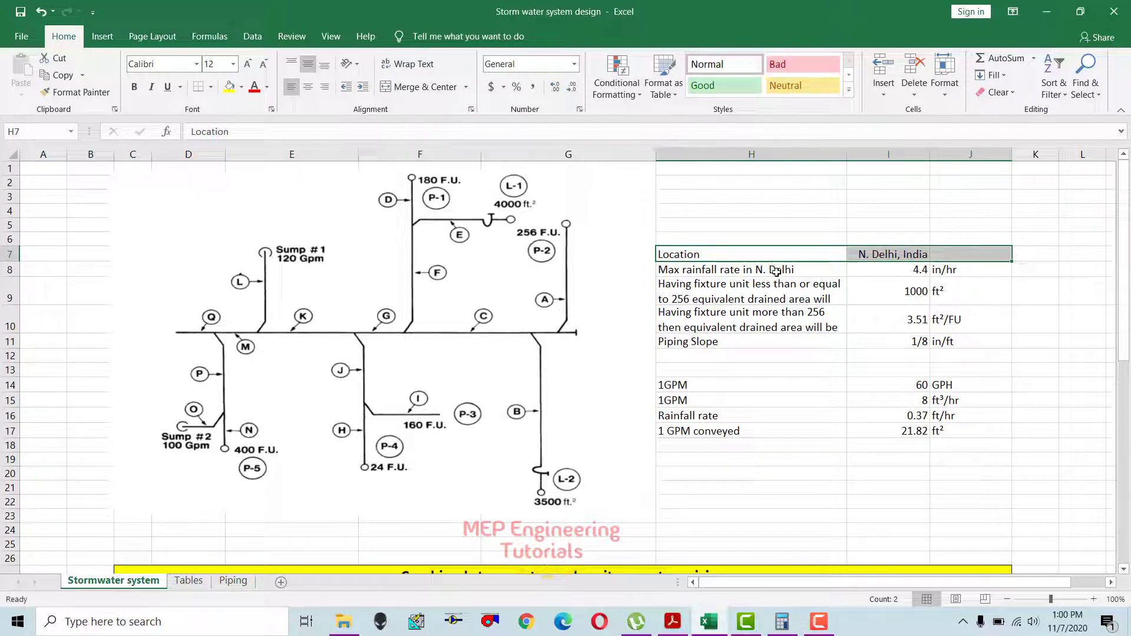
click(758, 312)
drag(701, 270, 968, 270)
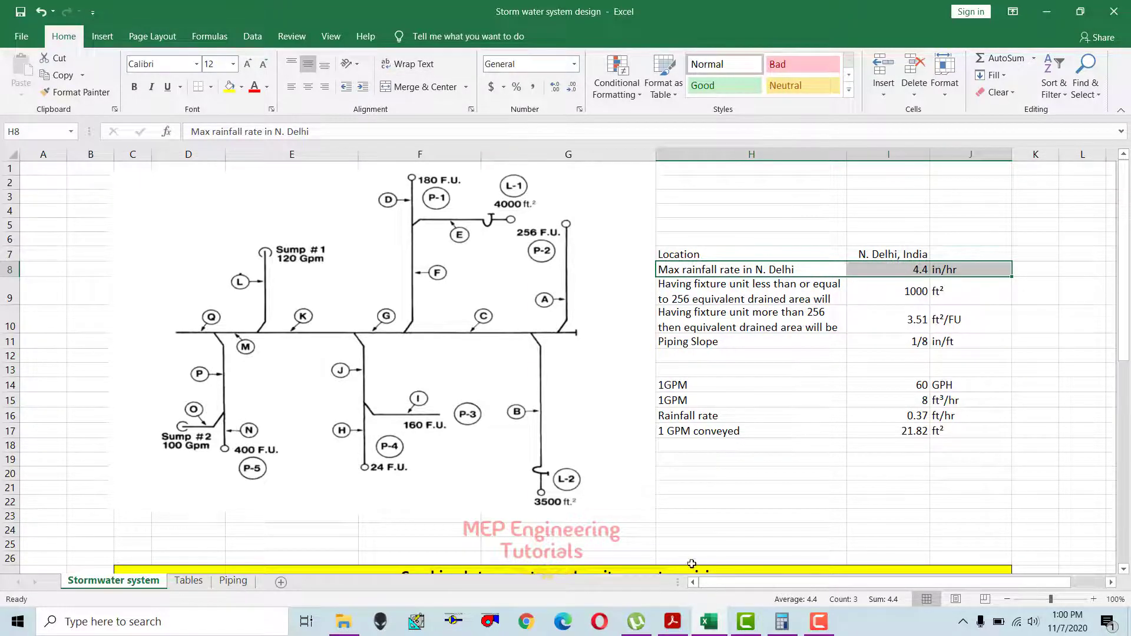
Look up N. Delhi's 1-hr extreme rainfall in the Acrobat Reader PDF and convert it to inches in Calculator as 11.17/2.54.
click(672, 621)
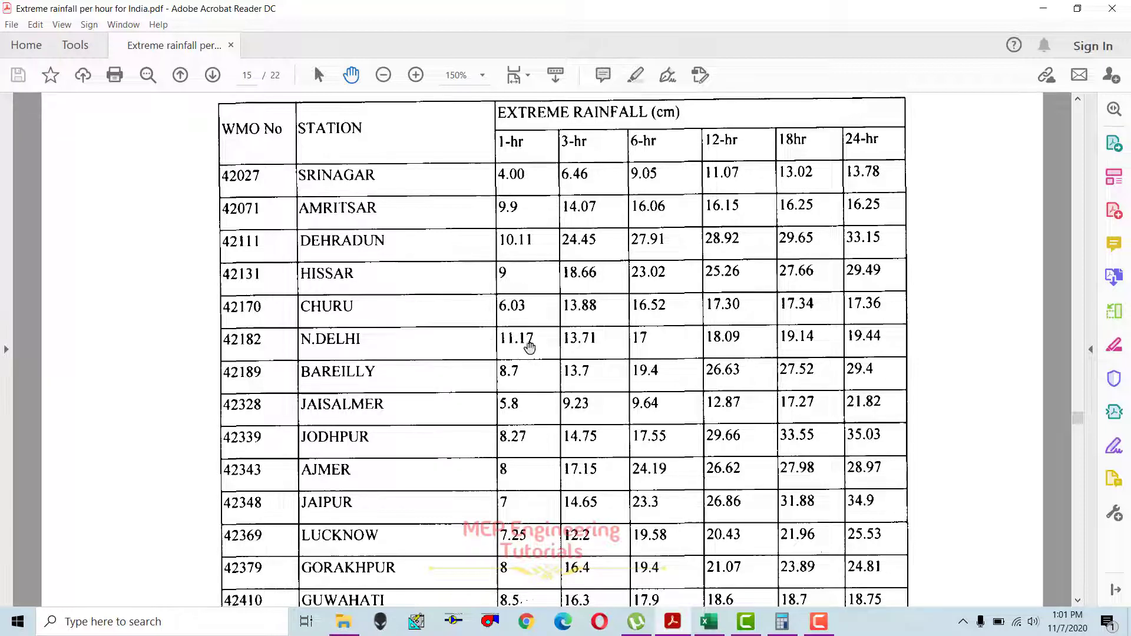
click(776, 623)
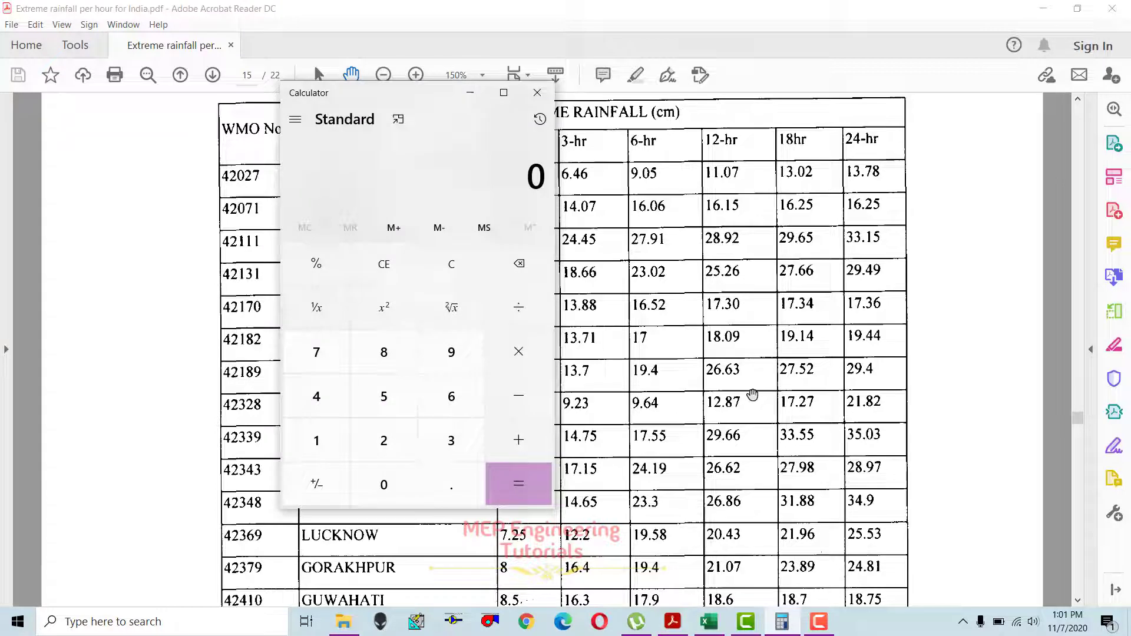
drag(377, 97, 714, 132)
text(11.17/2.5)
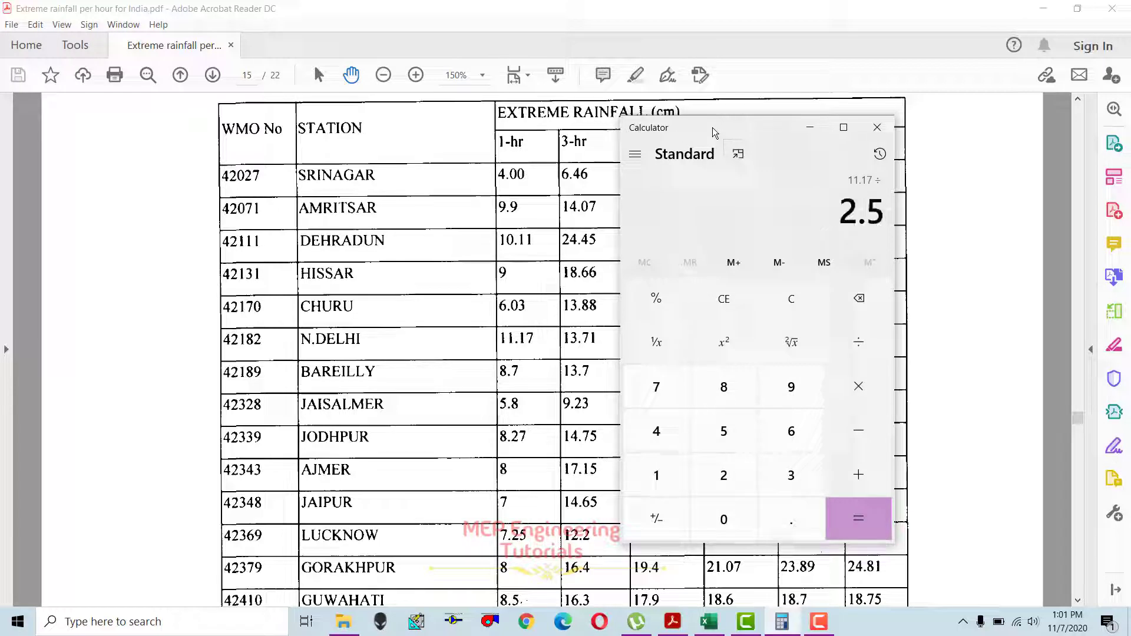
text(4)
key(Return)
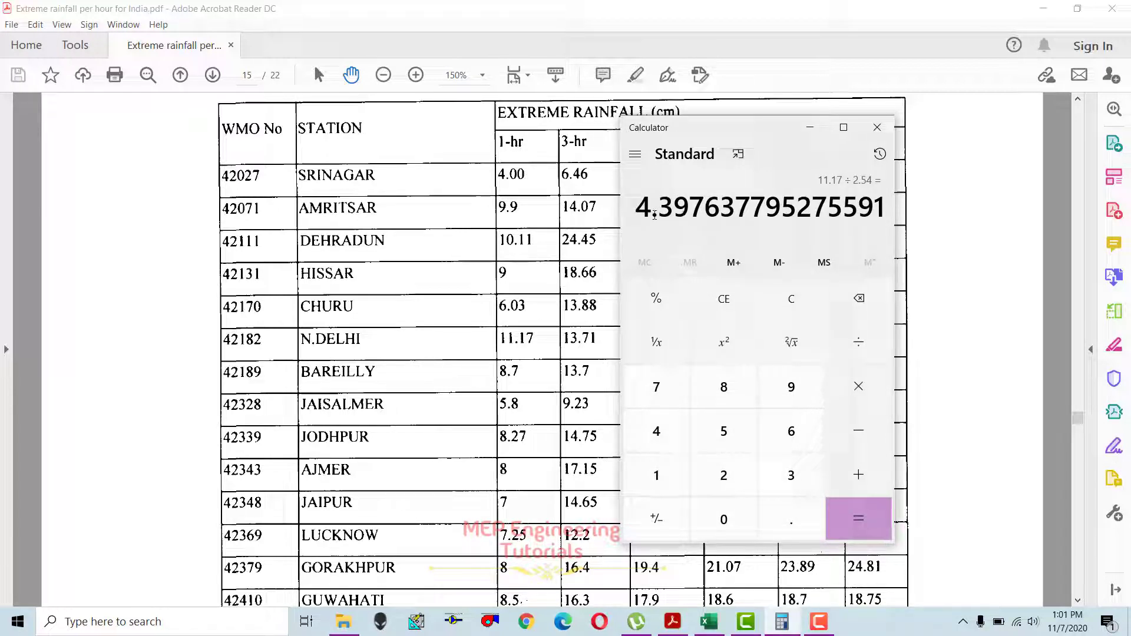
click(581, 227)
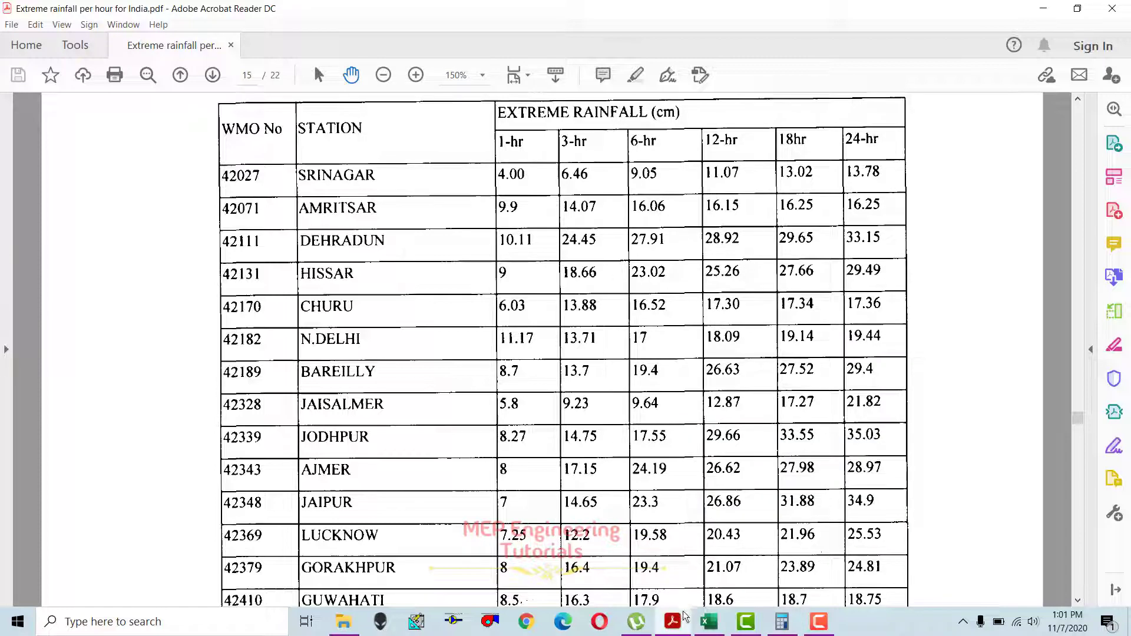
Return to the Excel workbook and highlight the design data row for 256 fixture units or less, H9:J9.
click(709, 621)
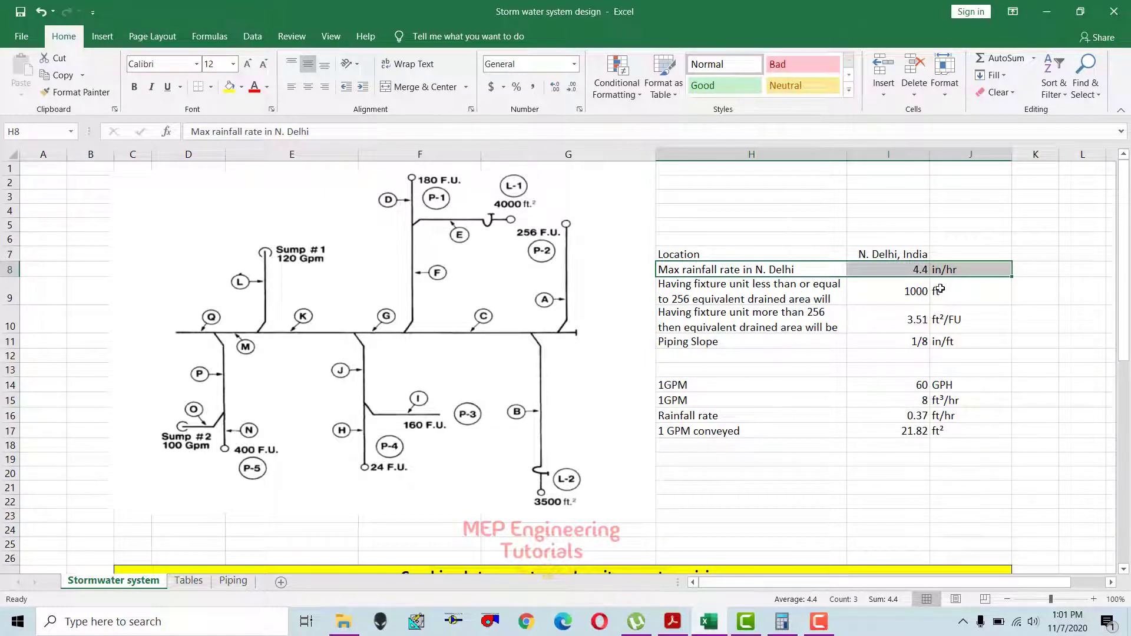
click(792, 330)
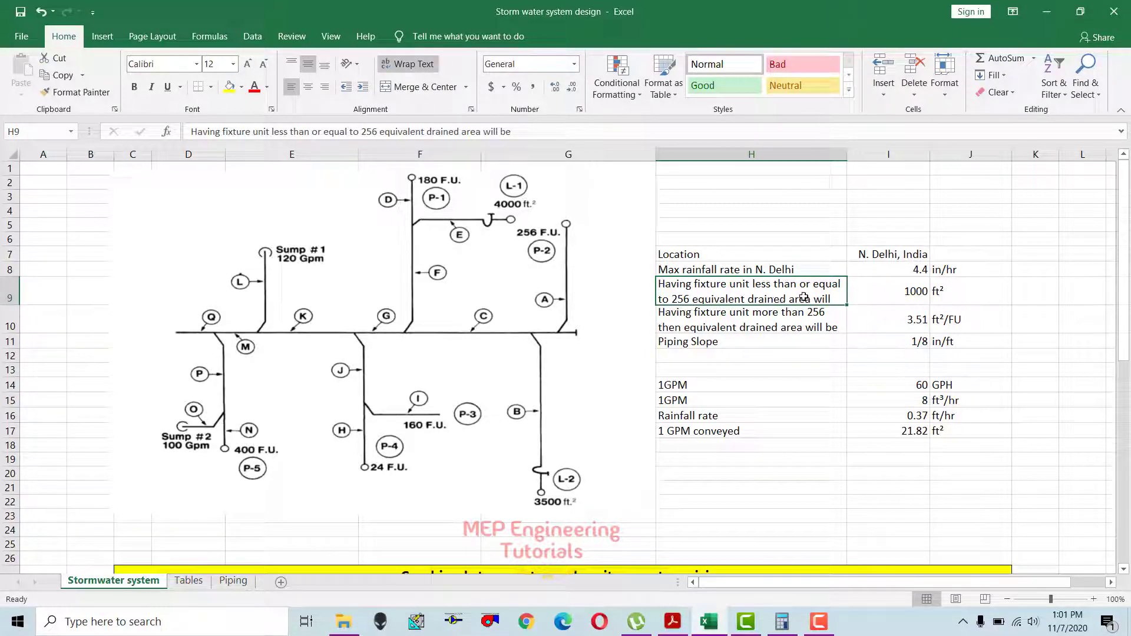
click(901, 291)
drag(836, 295, 939, 293)
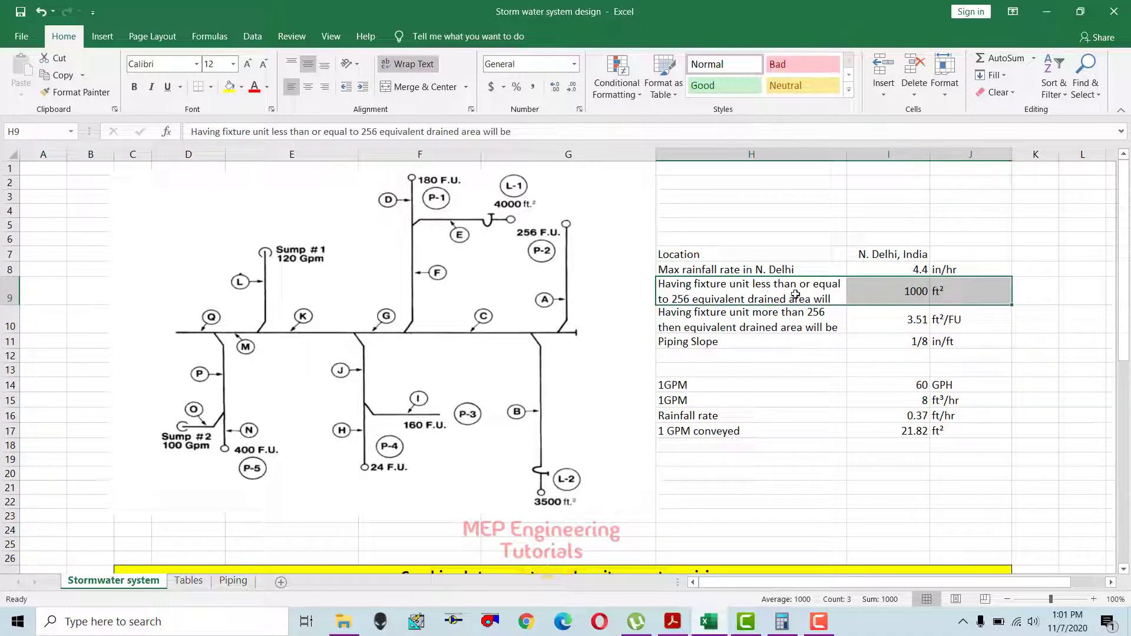
click(886, 339)
drag(752, 297, 955, 291)
Inspect the equivalent drained area rule for more than 256 fixture units in row 10 and highlight the Piping Slope row.
click(761, 321)
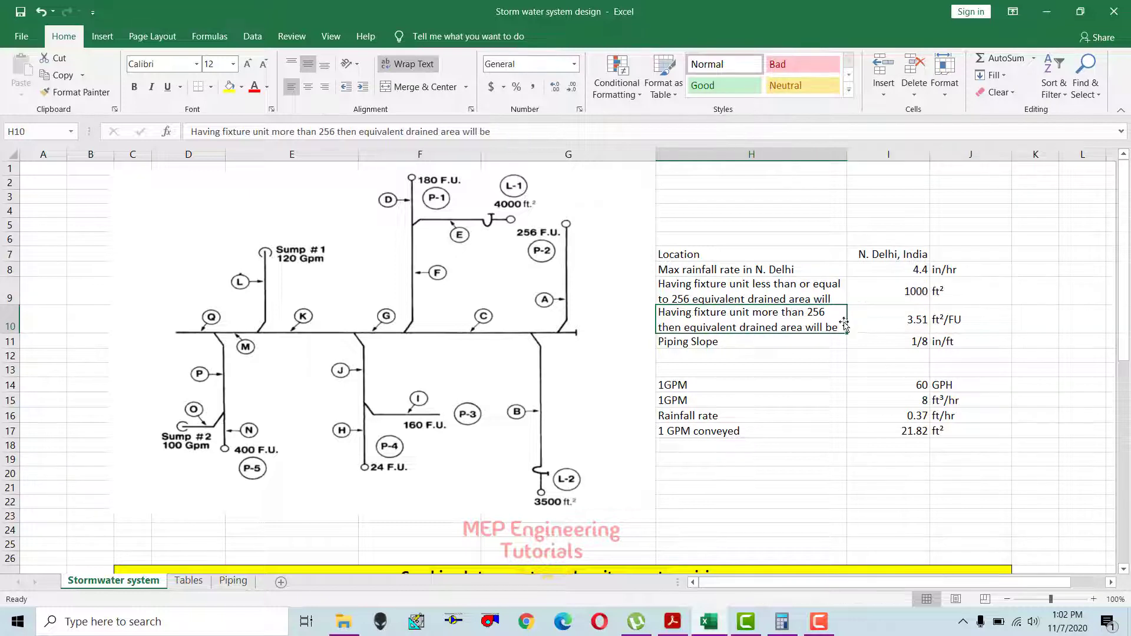
click(877, 321)
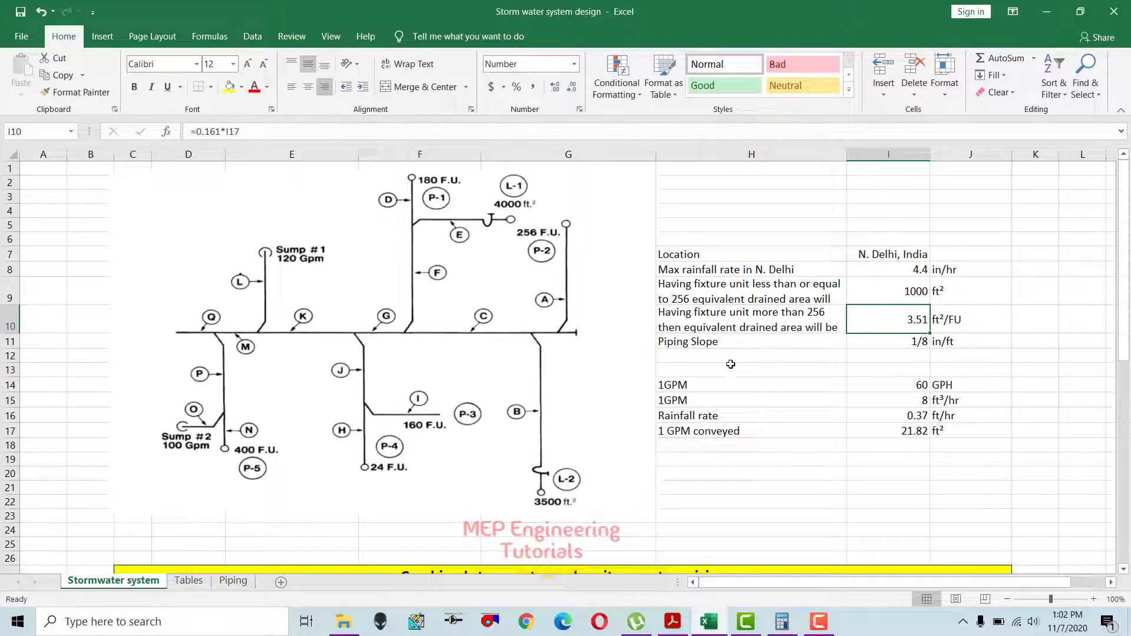
drag(674, 343, 960, 343)
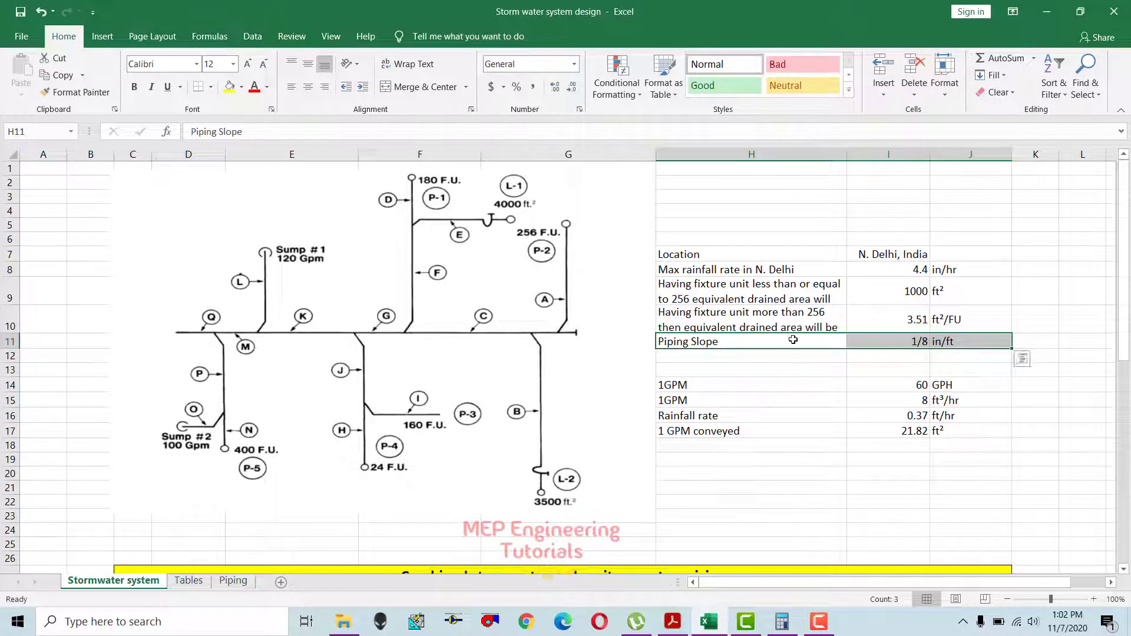
Trace the drained area per fixture unit in I10 to the 1 GPM conveyed and rainfall rate rows, highlighting rows 10 and 8.
click(746, 429)
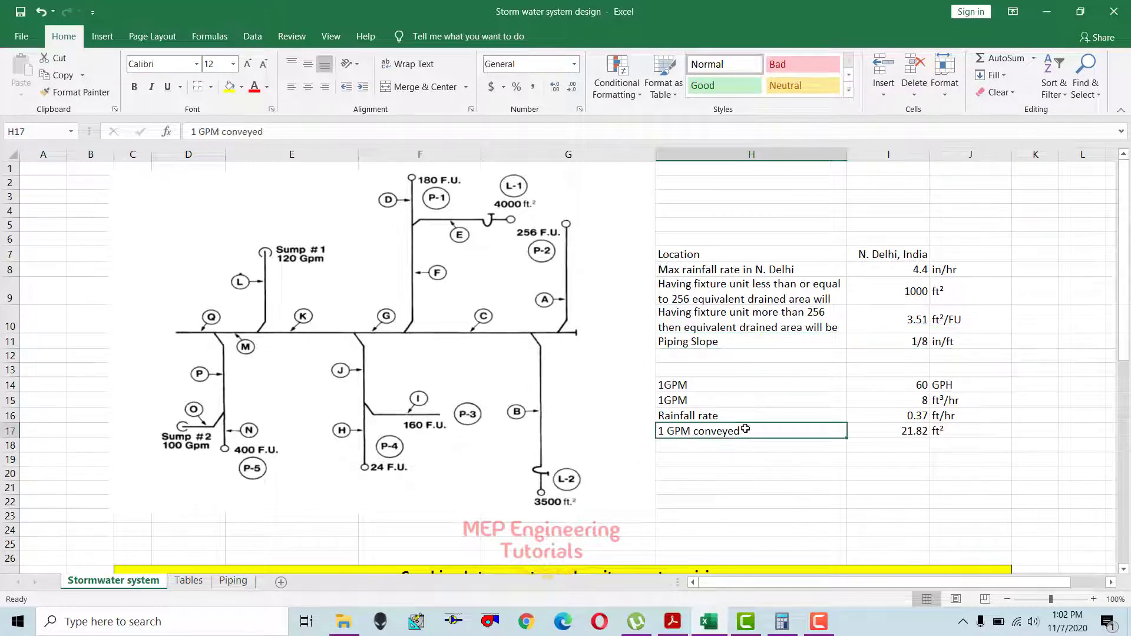
click(912, 327)
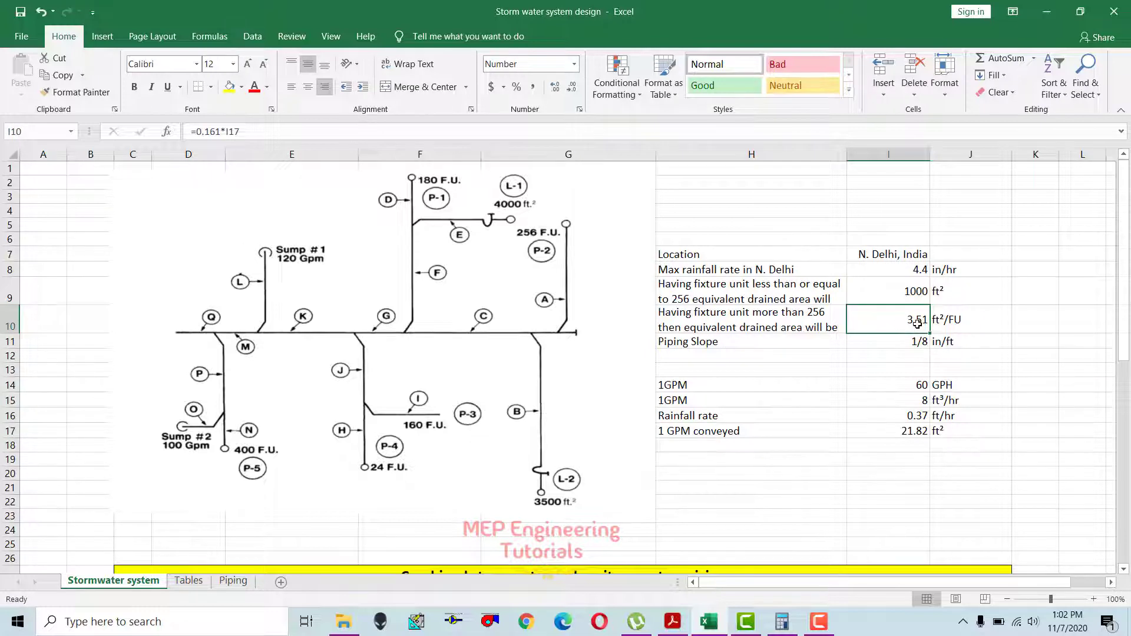
drag(777, 325, 964, 323)
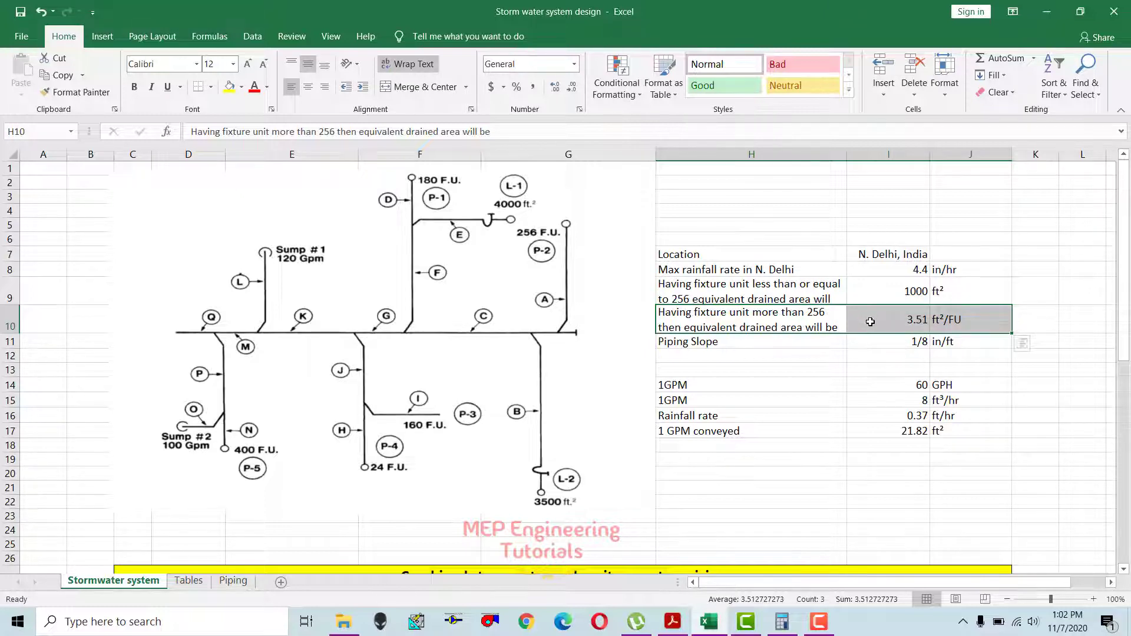
click(922, 326)
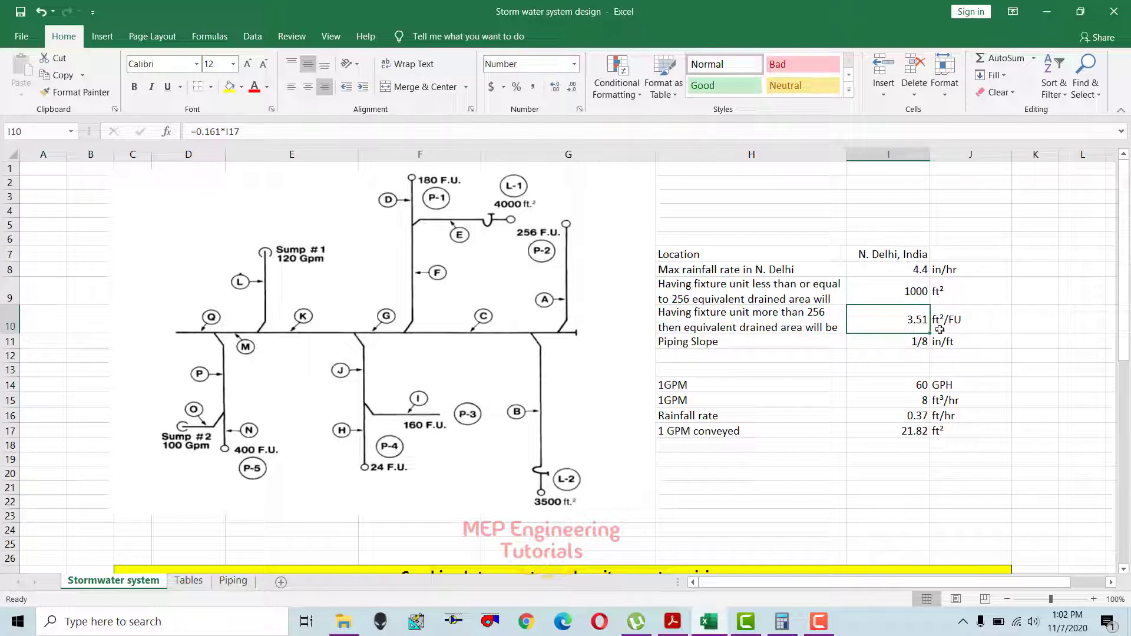
click(824, 413)
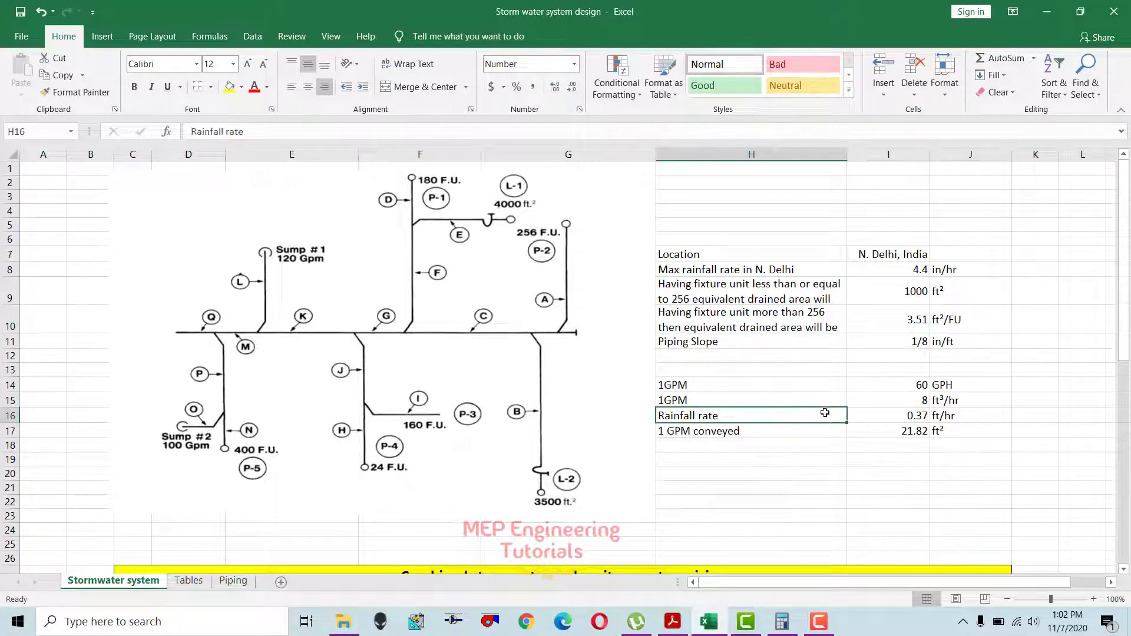
drag(720, 272, 972, 270)
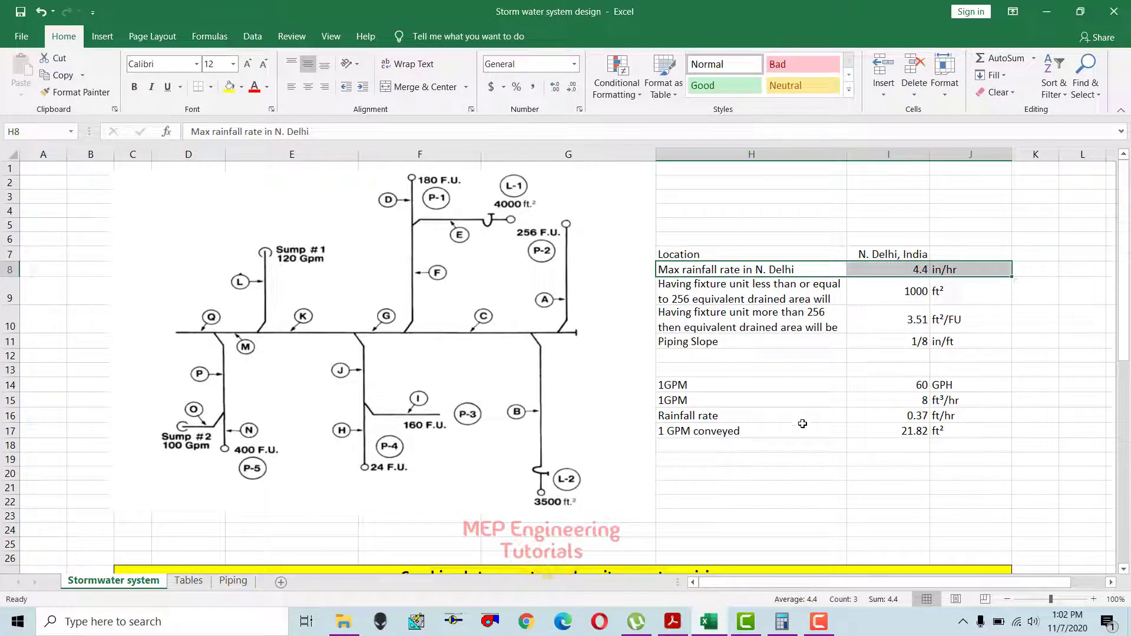
Highlight the 1GPM to GPH conversion in H14:J14.
click(802, 431)
click(694, 388)
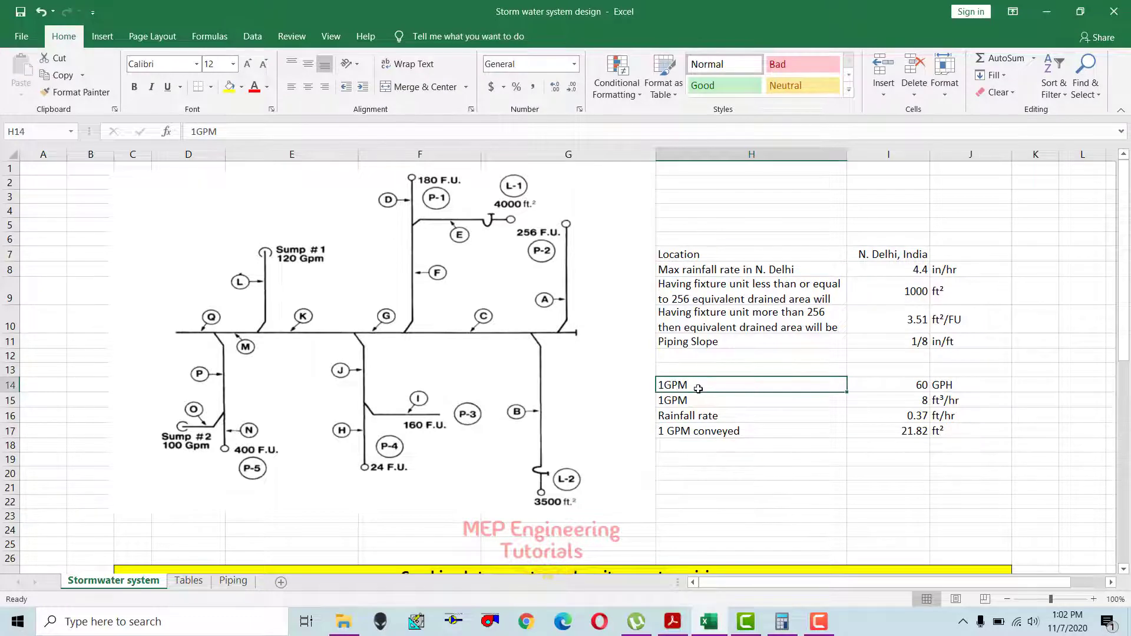
click(912, 383)
drag(724, 386, 940, 382)
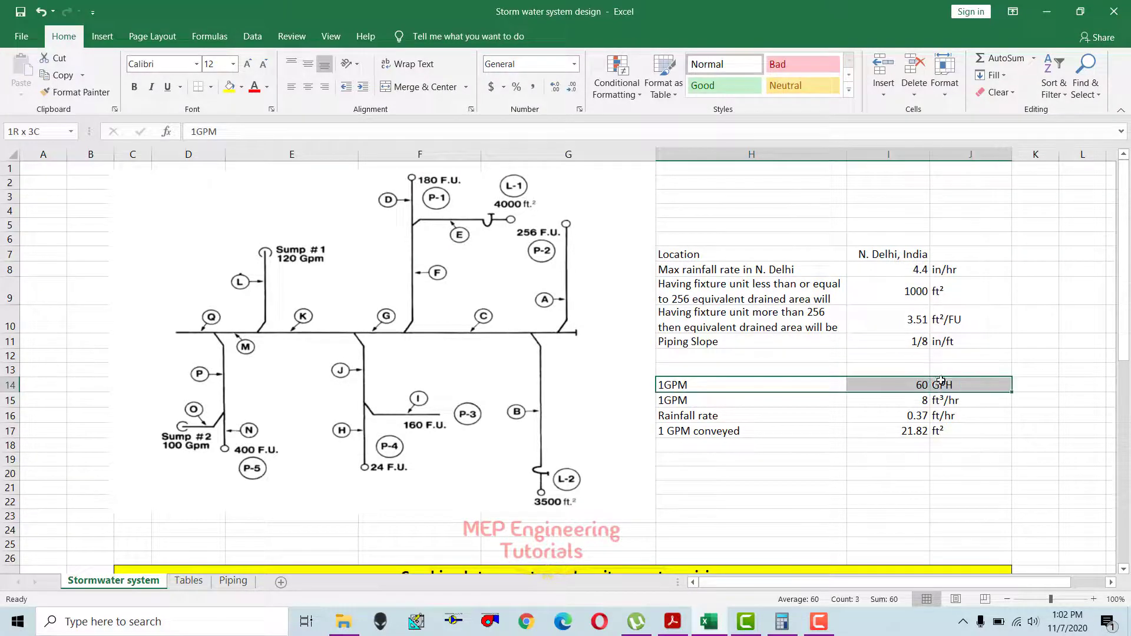
Highlight the 1GPM to ft³/hr conversion row and inspect the formula in I15, leaving it as it is.
drag(701, 402, 942, 400)
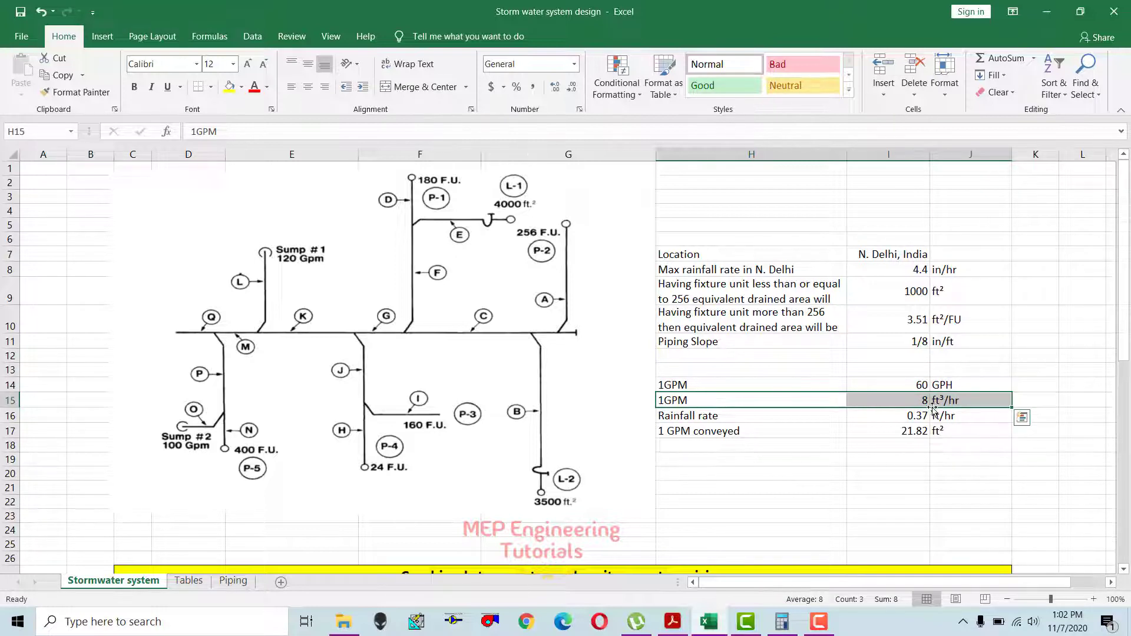
click(910, 403)
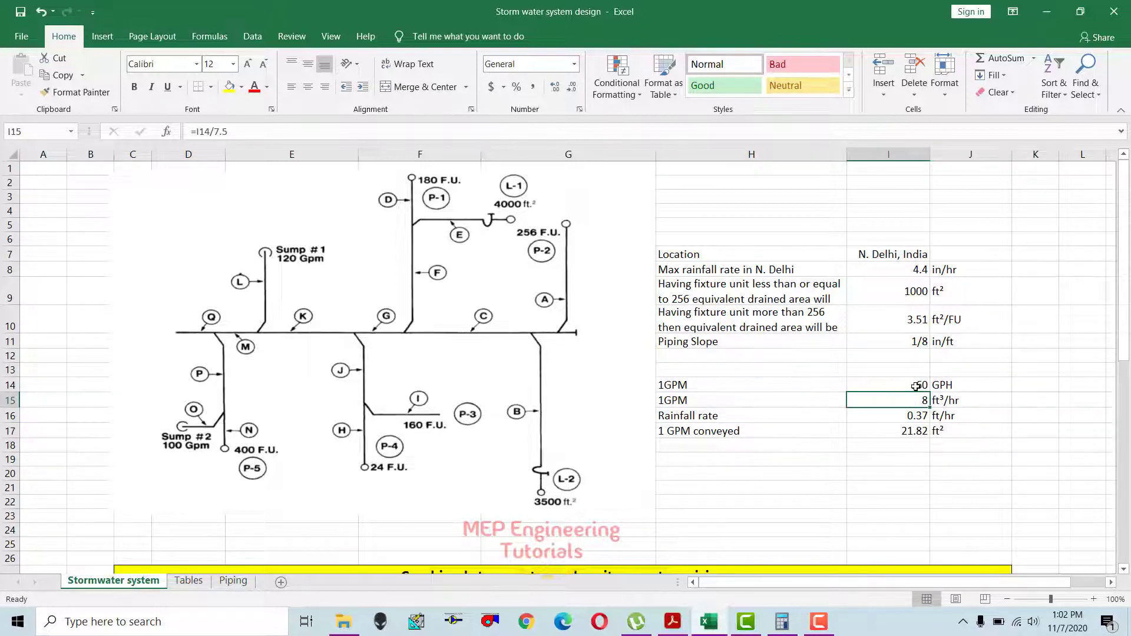
double_click(916, 397)
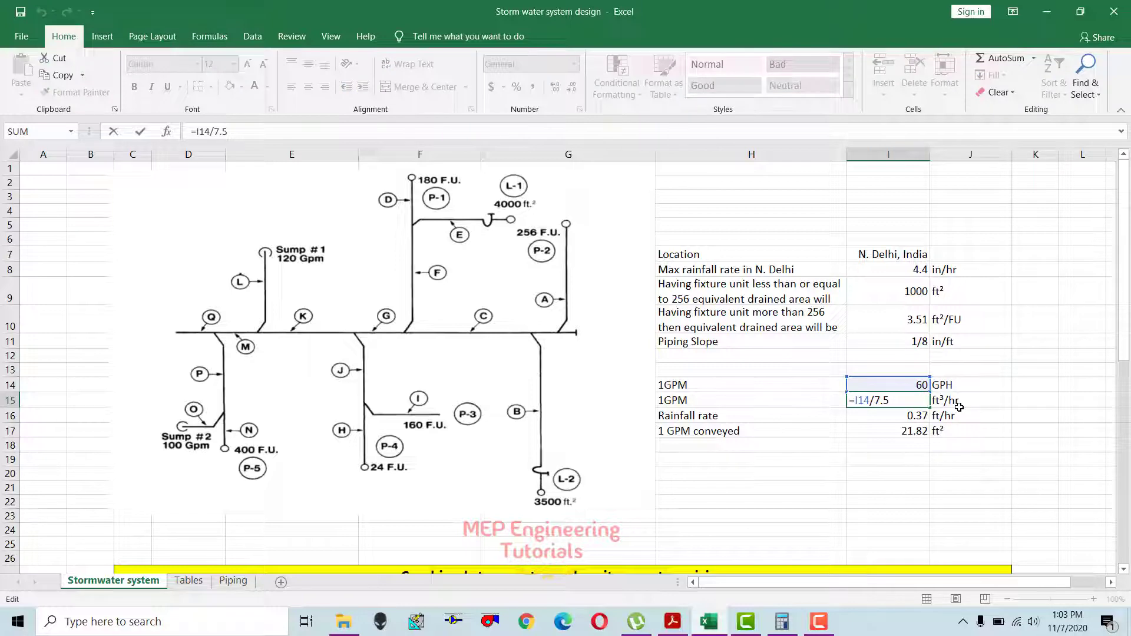
key(Return)
drag(698, 399, 948, 400)
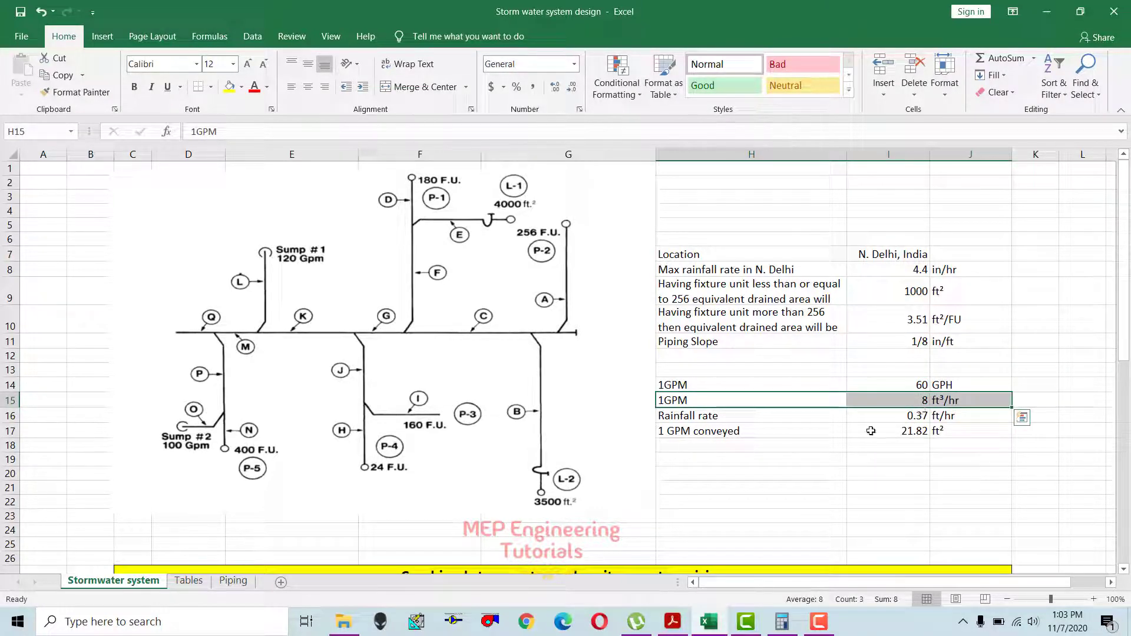
Highlight the Rainfall rate row in ft/hr and check the I16 conversion by computing 4.4/12 in Calculator, returning to the sheet.
drag(704, 418, 938, 417)
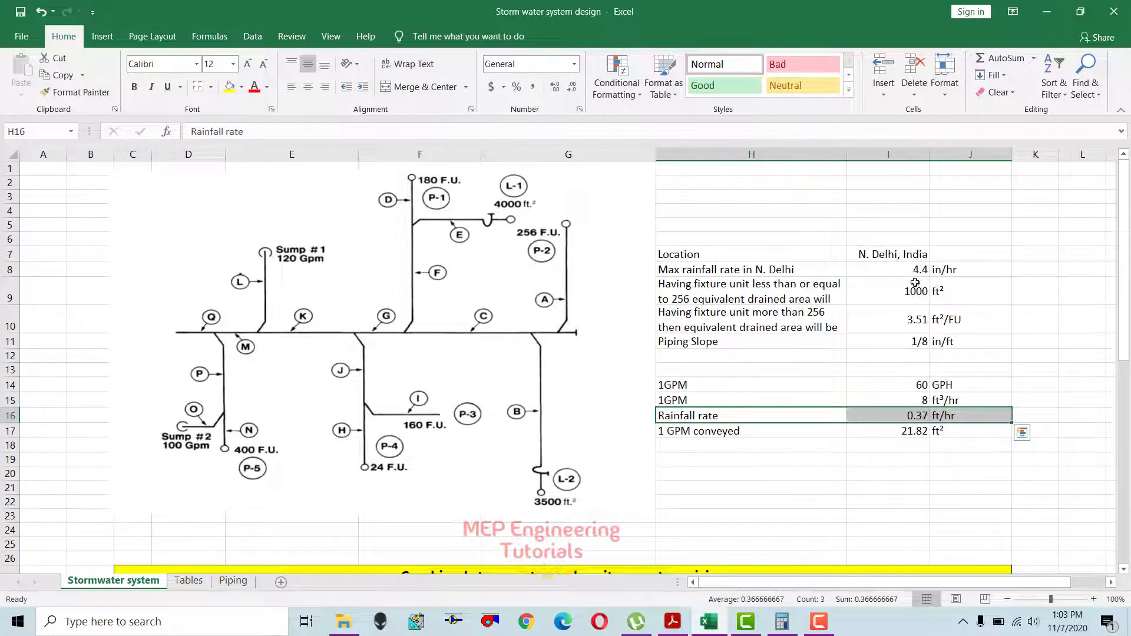
click(913, 417)
click(782, 622)
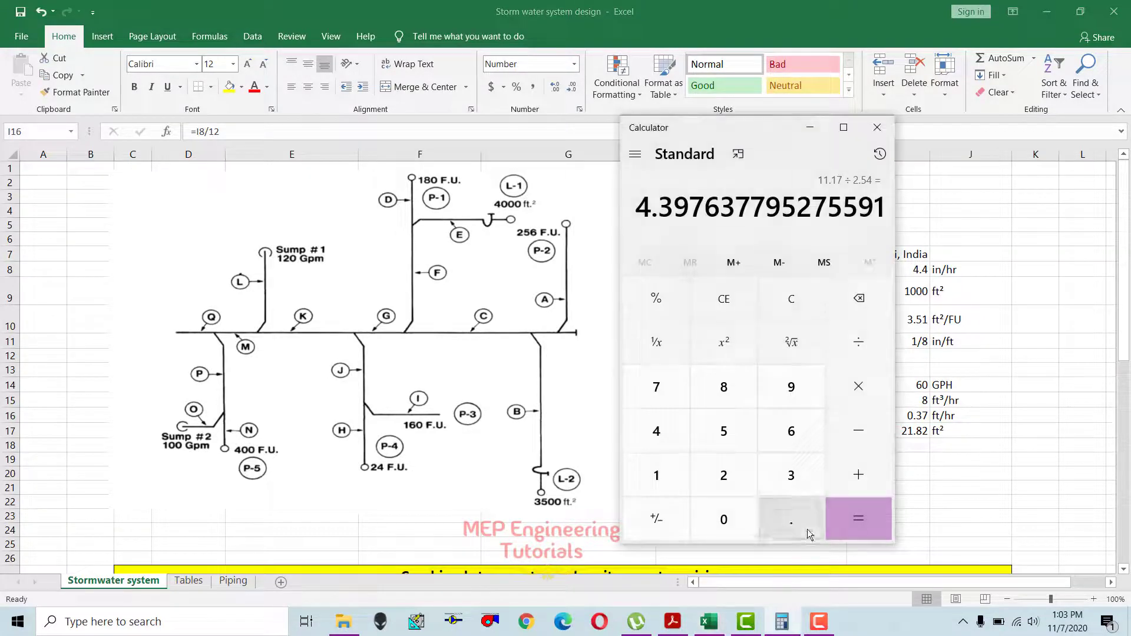
drag(738, 132, 490, 128)
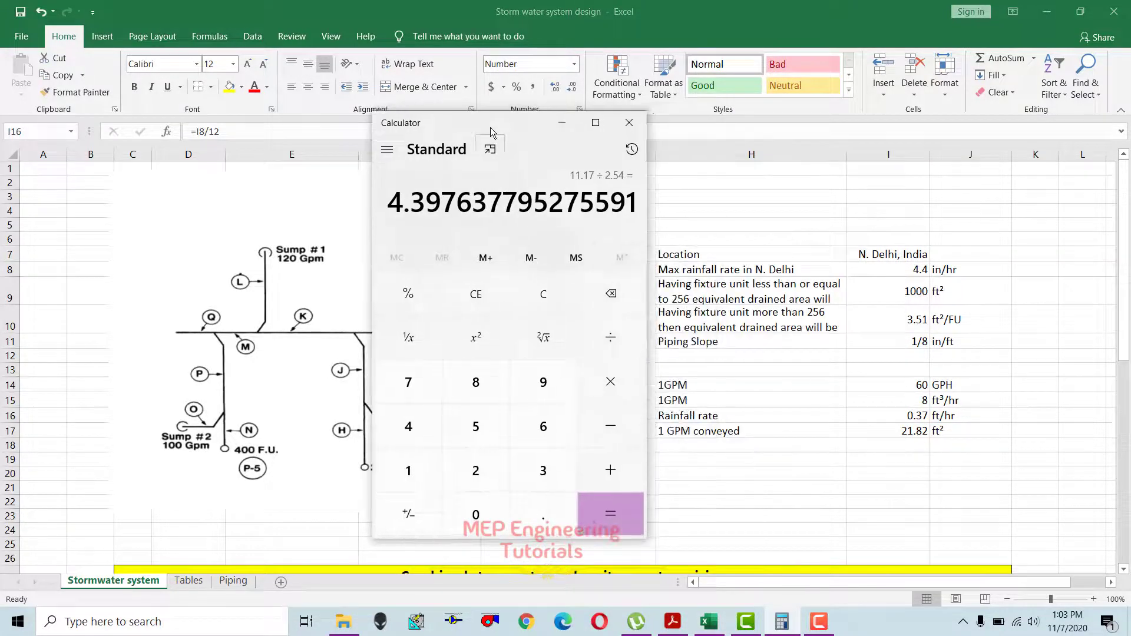
click(528, 296)
text(4.4/12)
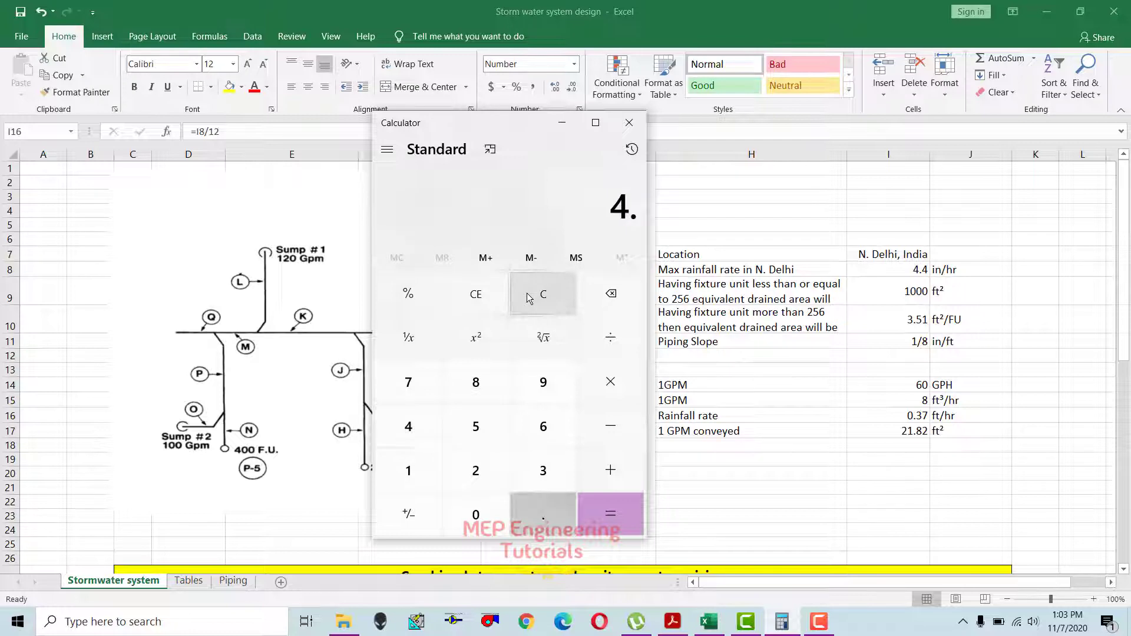
key(Return)
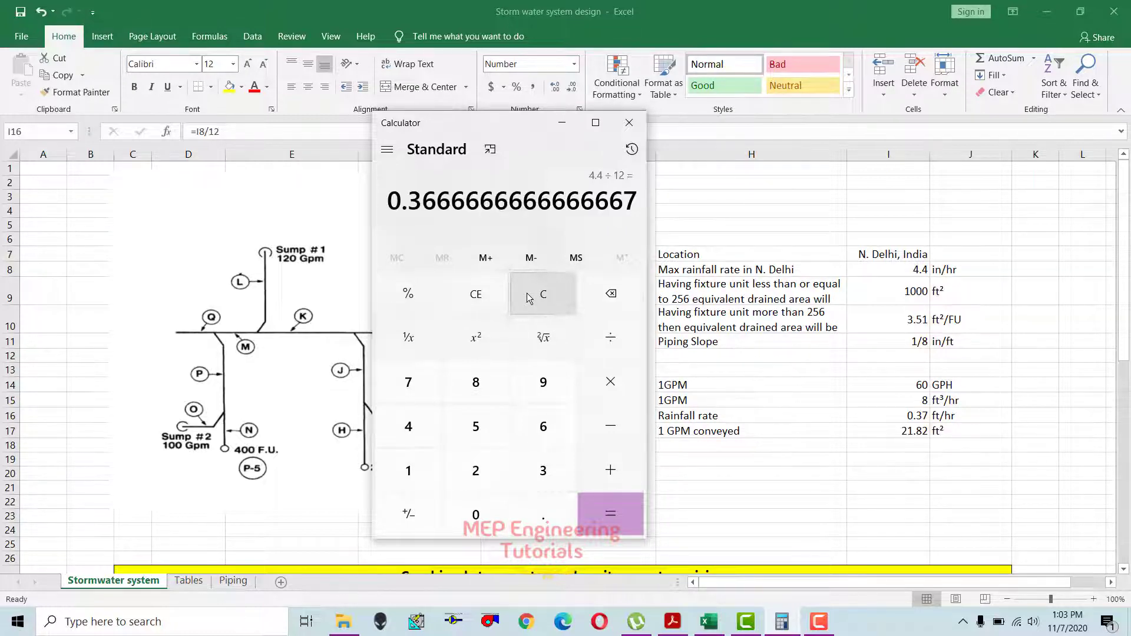
click(919, 417)
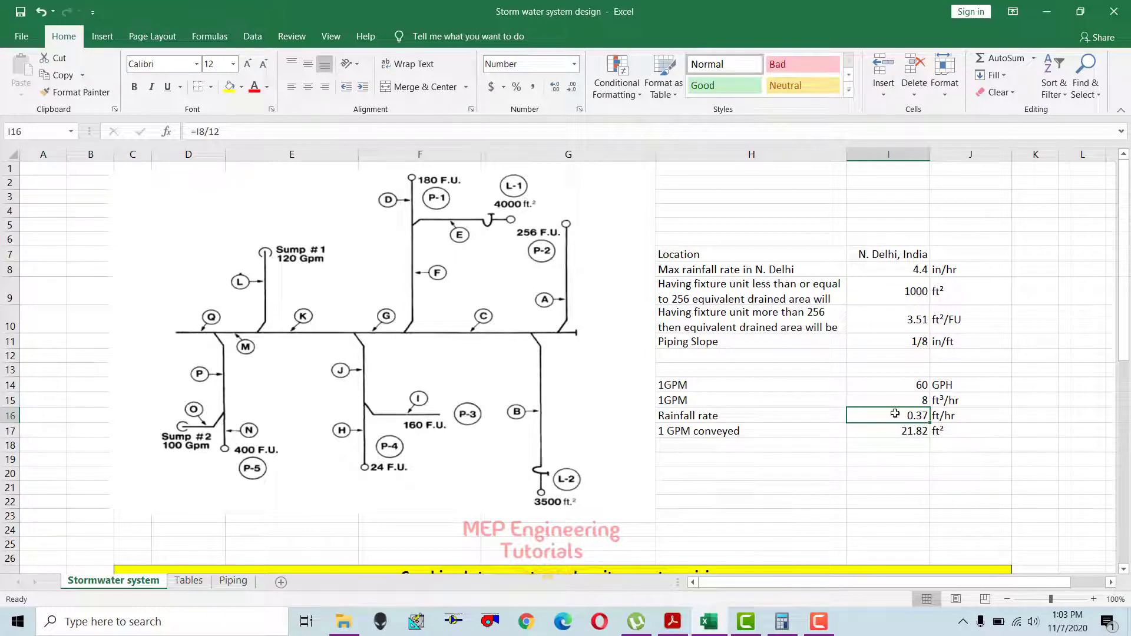
Highlight the 1 GPM conveyed row H17:J17 and examine how the formula in I17 uses the flow and rainfall rate cells.
click(713, 433)
key(shift+Right)
key(shift+Right)
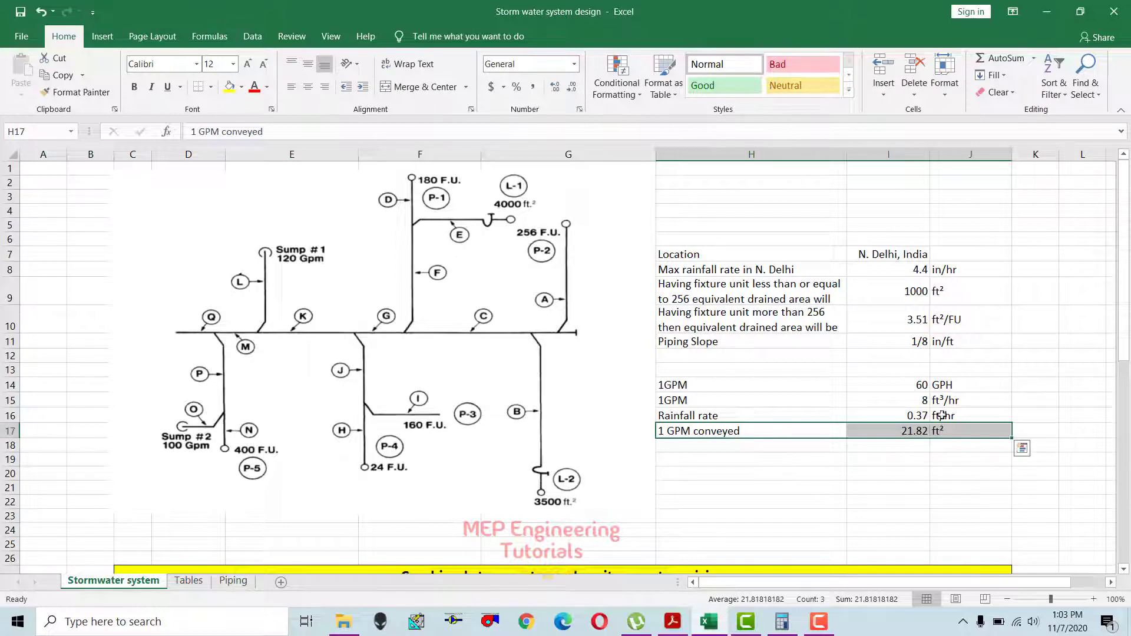
double_click(900, 433)
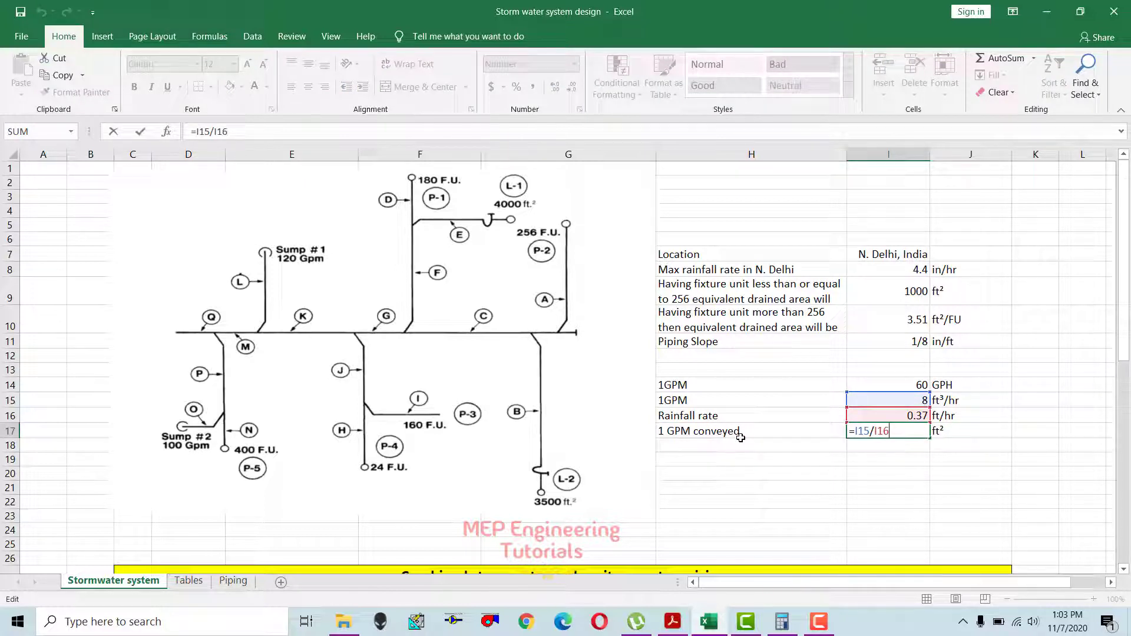
key(Escape)
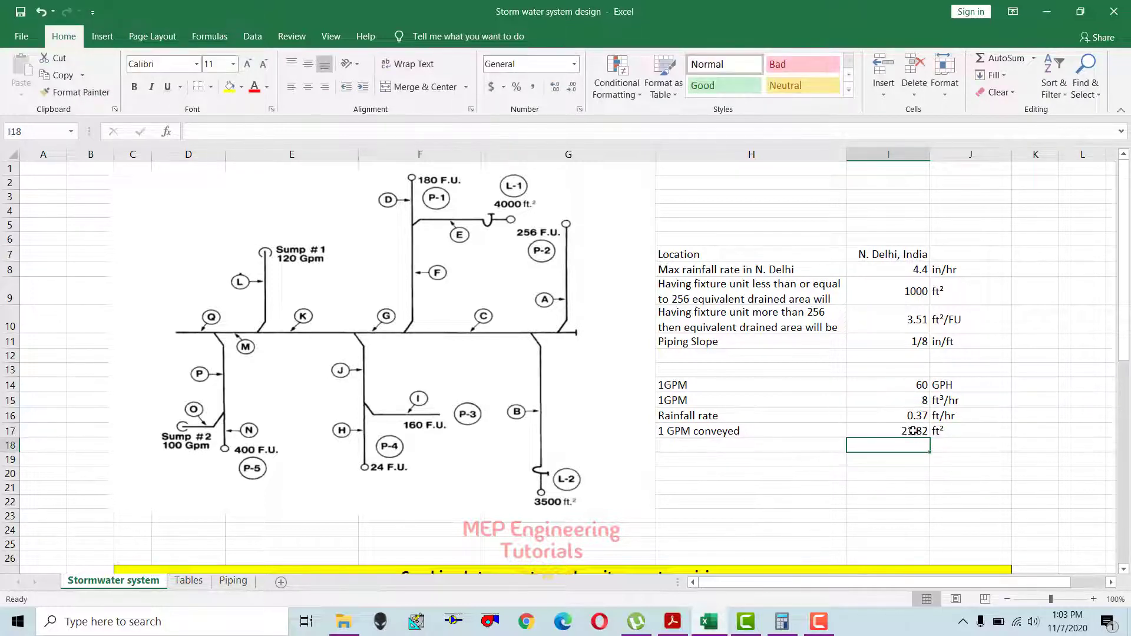
double_click(880, 430)
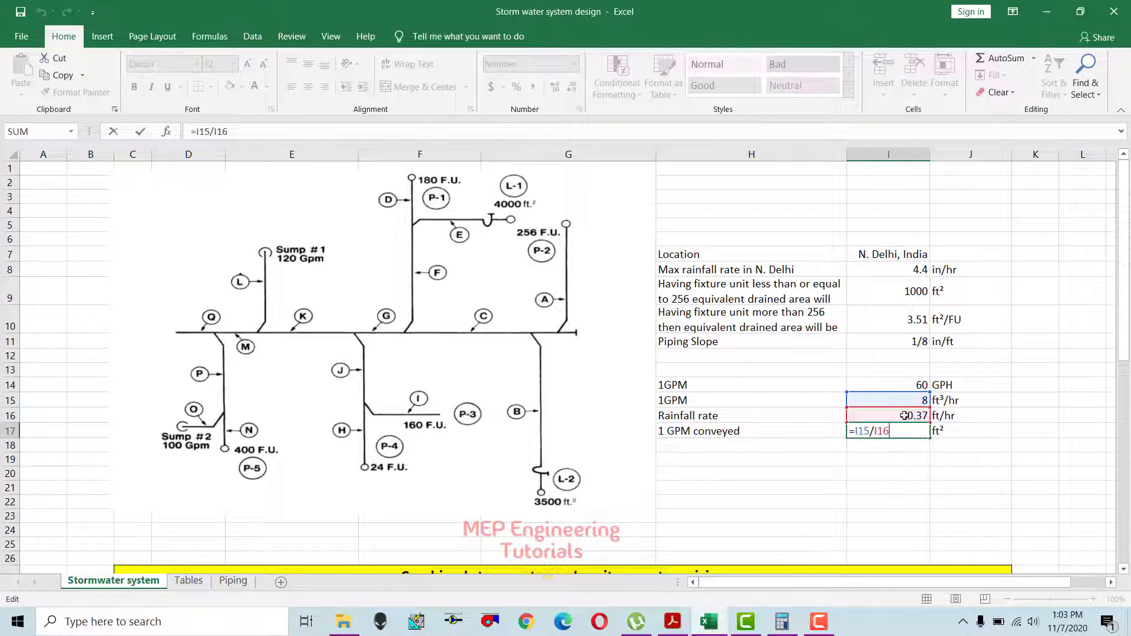
key(Return)
click(911, 430)
drag(701, 435, 933, 430)
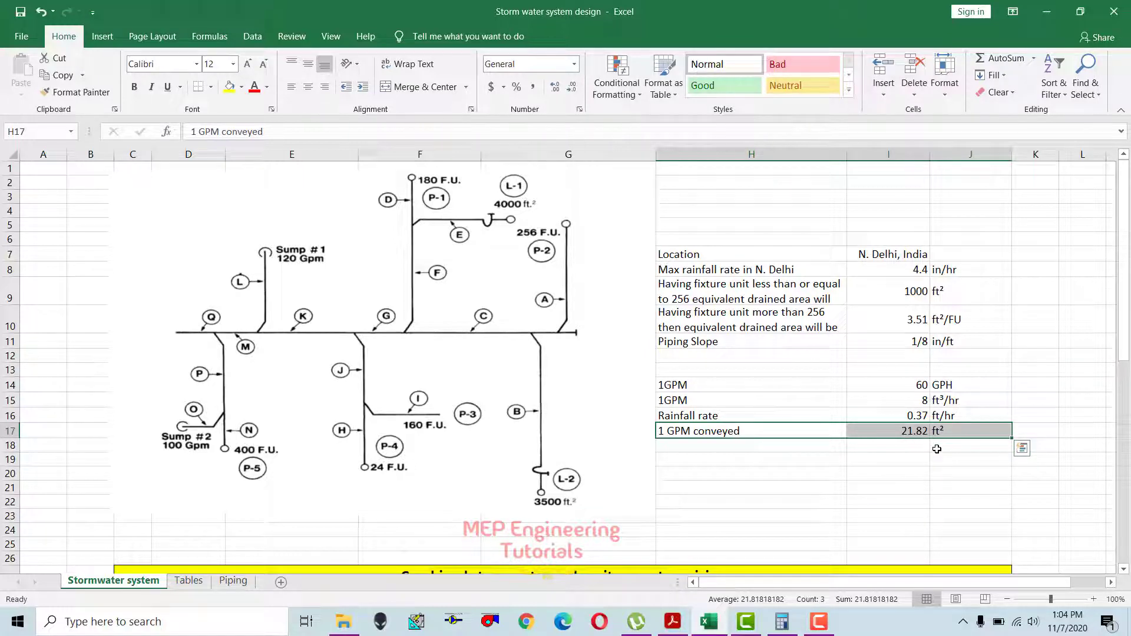
click(872, 431)
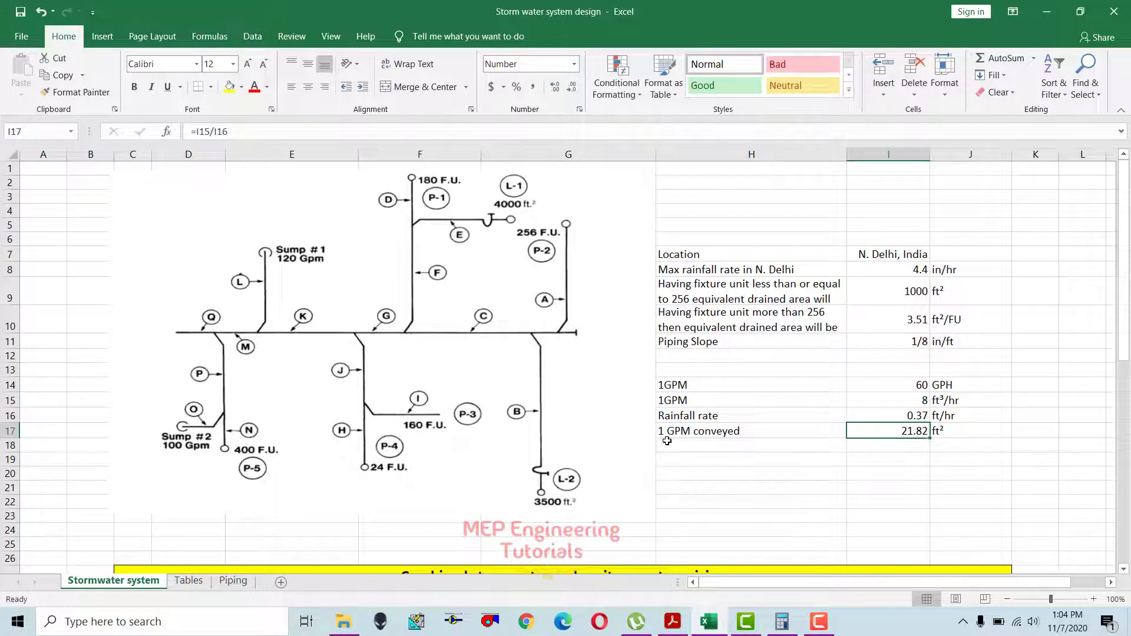
Highlight the 1 GPM conveyed row H17:J17 and the max rainfall rate row H8:J8, clearing the highlight at the end.
click(688, 432)
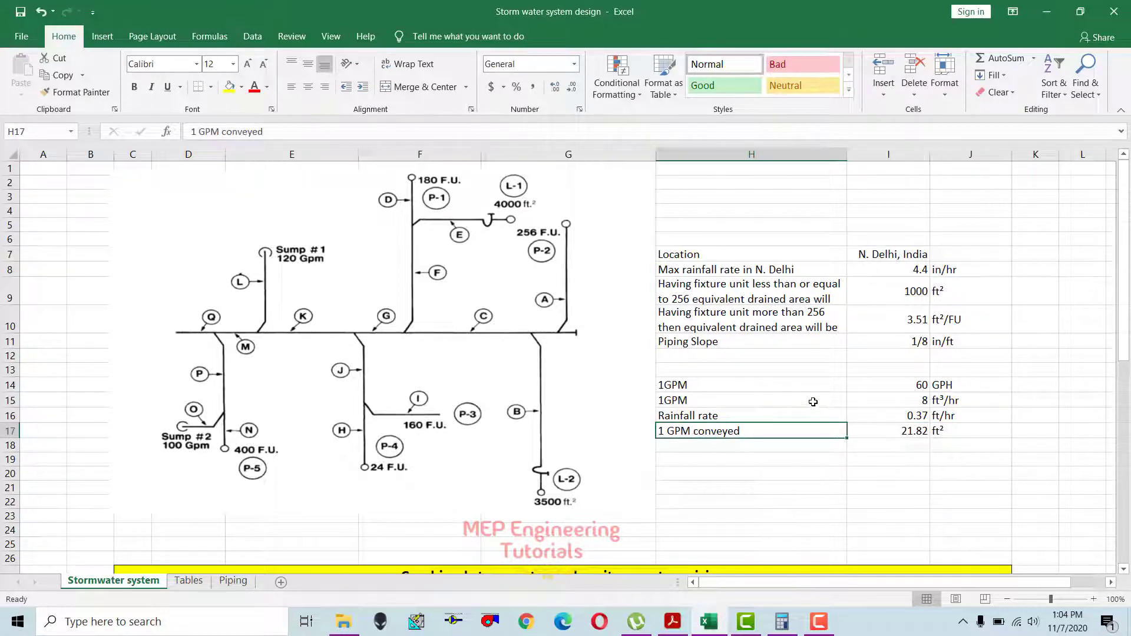
drag(776, 431, 941, 430)
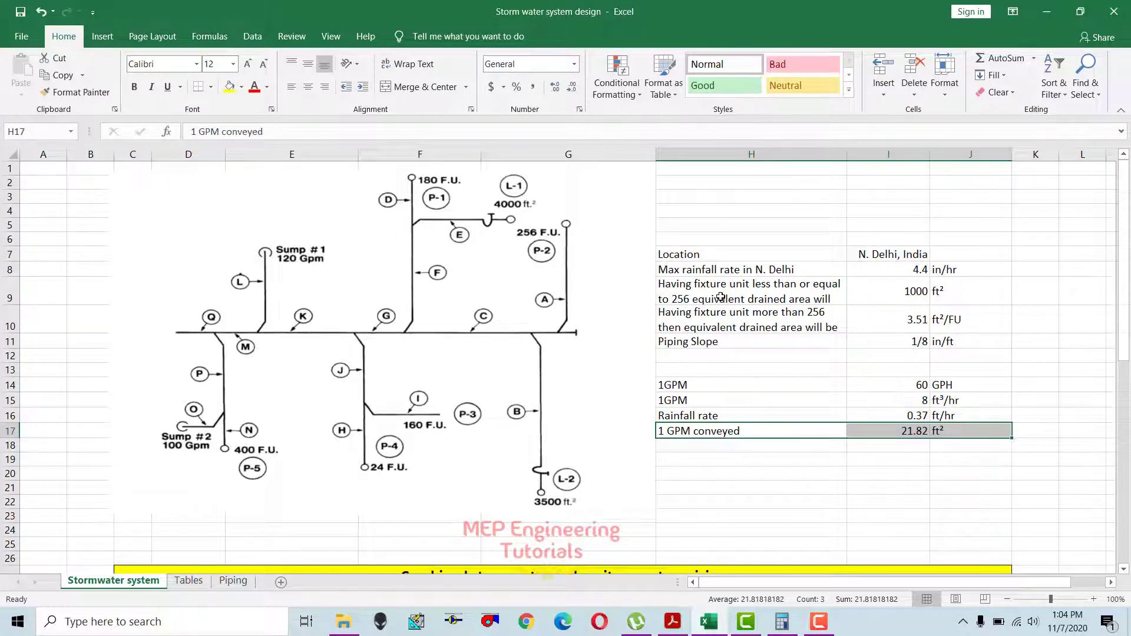
drag(692, 268, 972, 270)
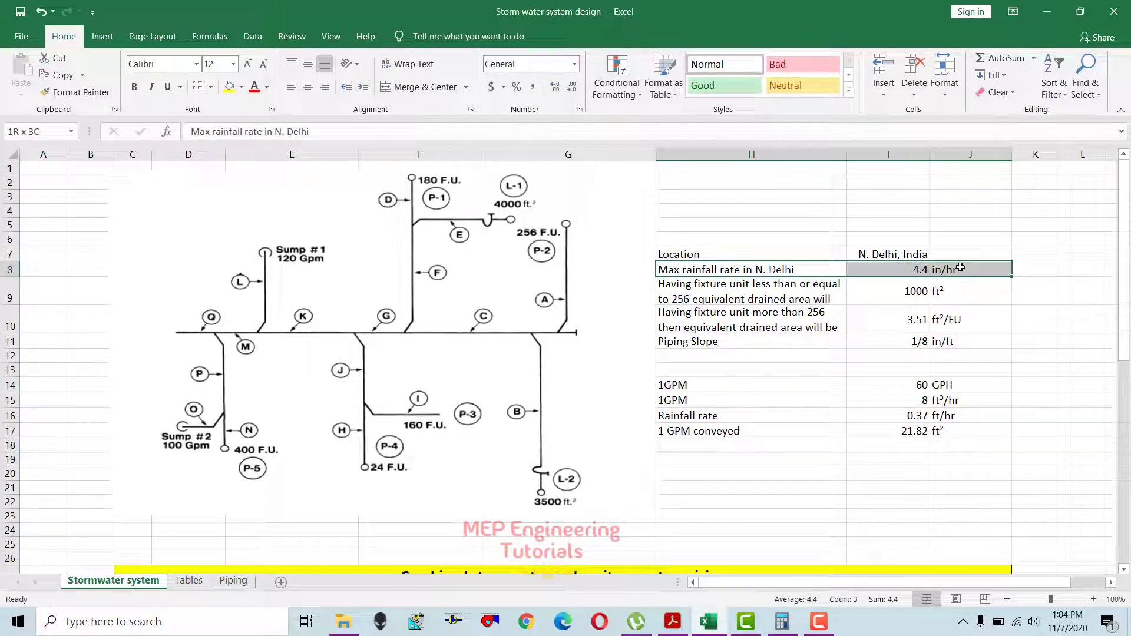
click(782, 435)
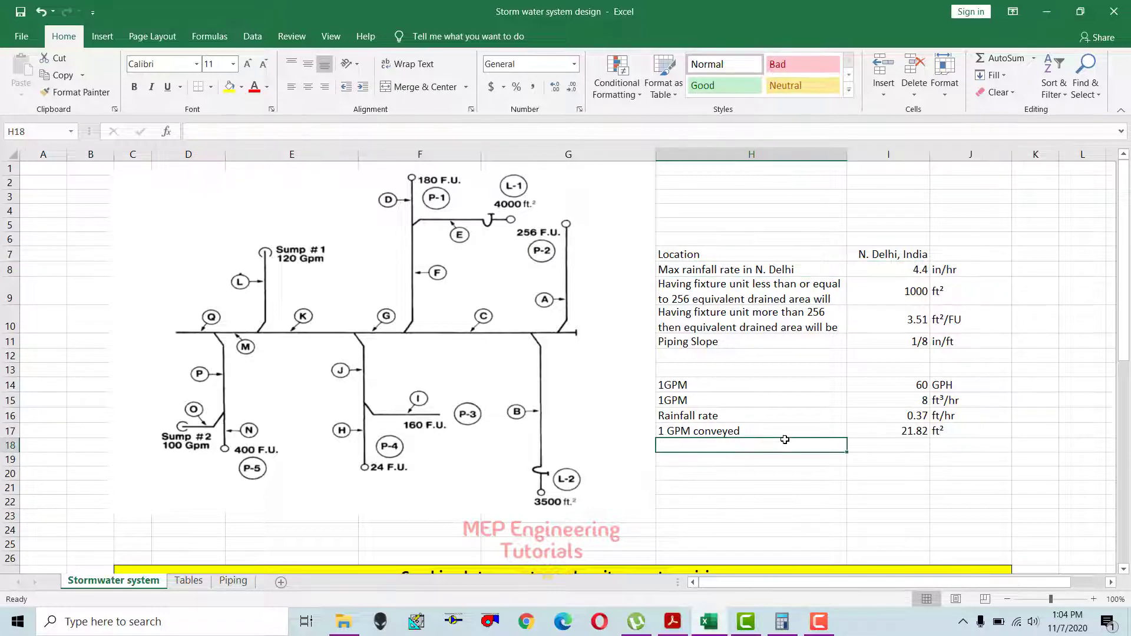
Highlight the Combined stormwater and sanitary system sizing table from its column headings in row 28 to pipe O.
scroll(721, 445, down, 4)
scroll(484, 385, down, 4)
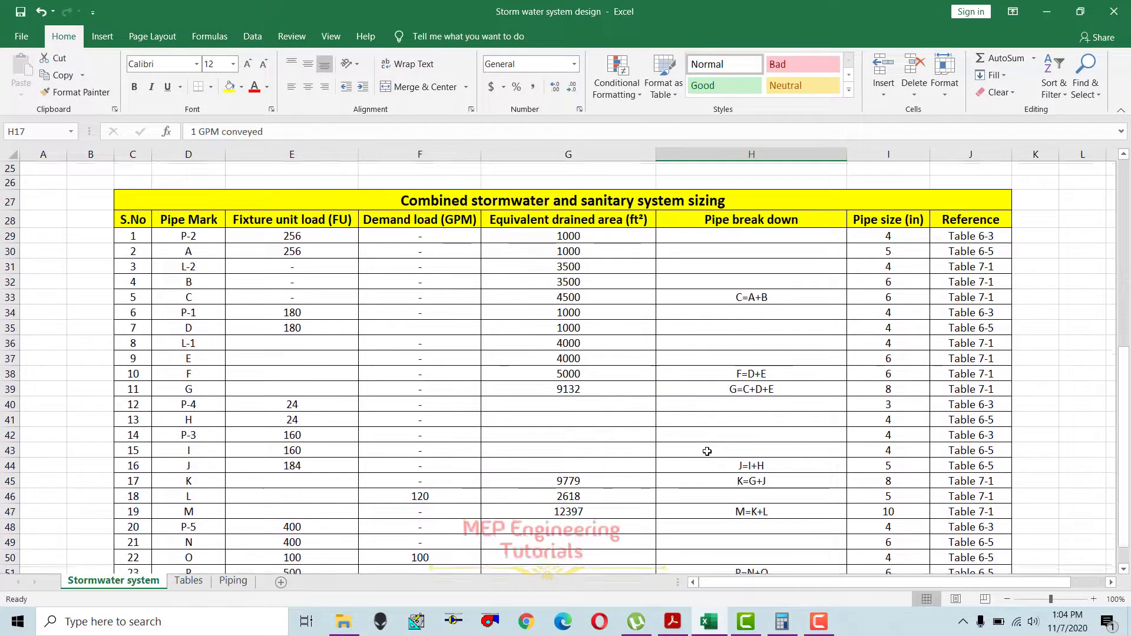
drag(133, 219, 972, 556)
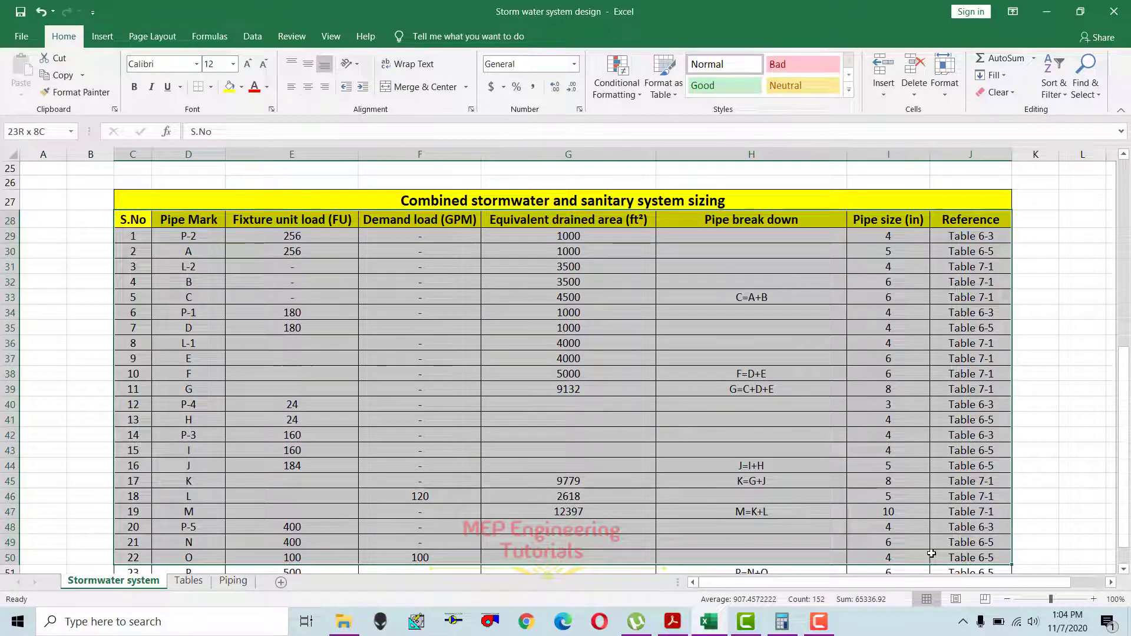
click(594, 339)
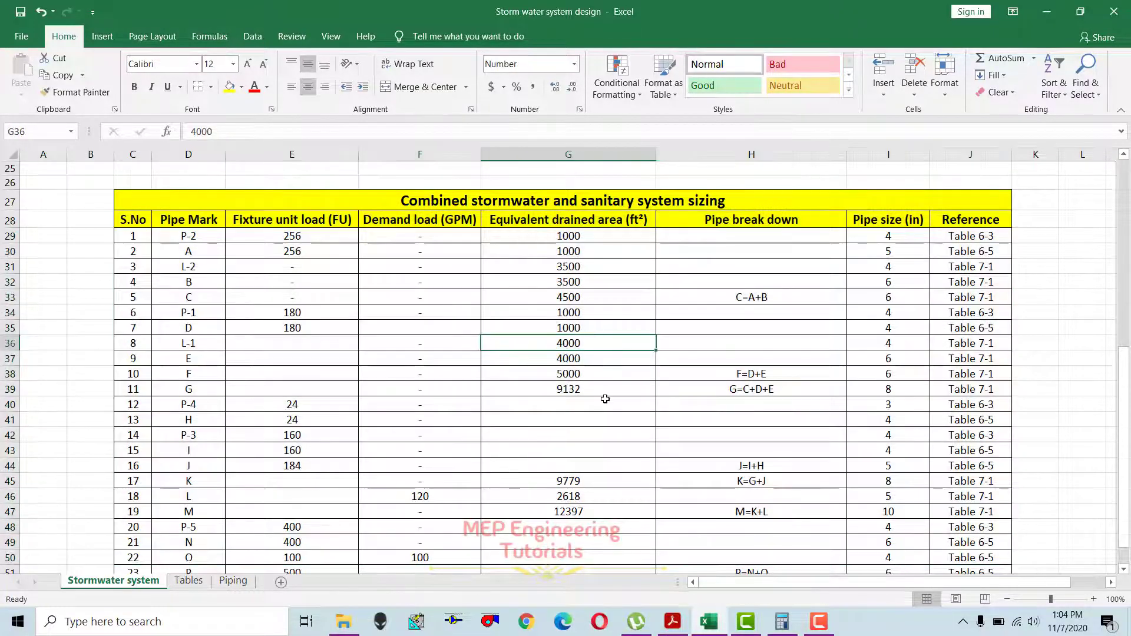
Review the piping diagram against the sizing table and highlight the table from its column headings to pipe K.
scroll(604, 401, up, 8)
scroll(615, 394, down, 6)
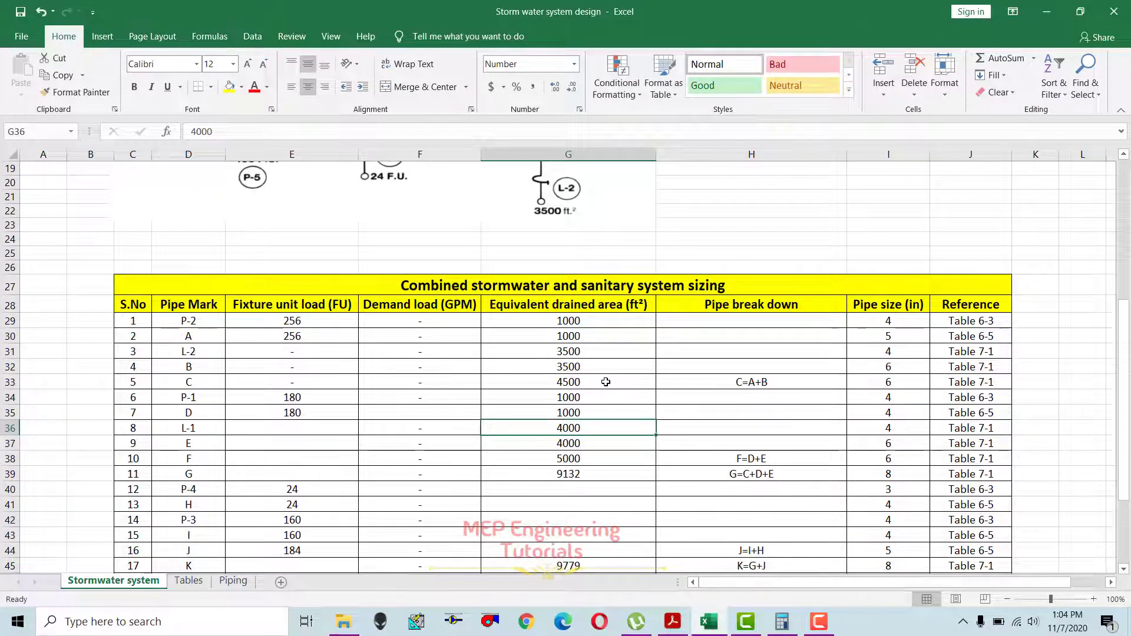
scroll(612, 380, down, 1)
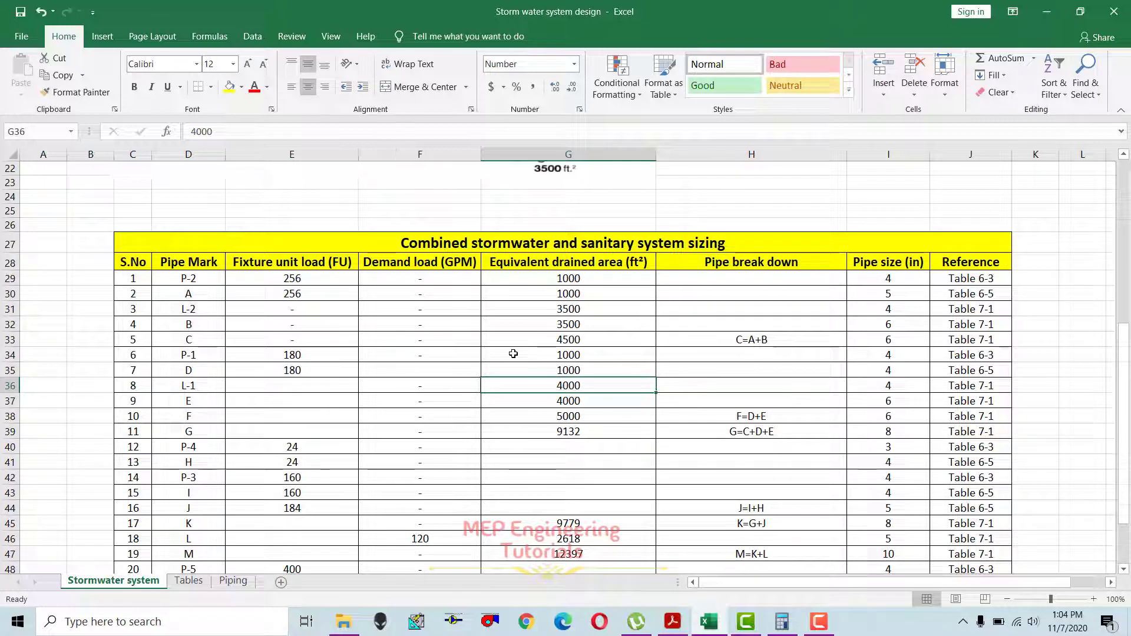
drag(125, 270, 959, 524)
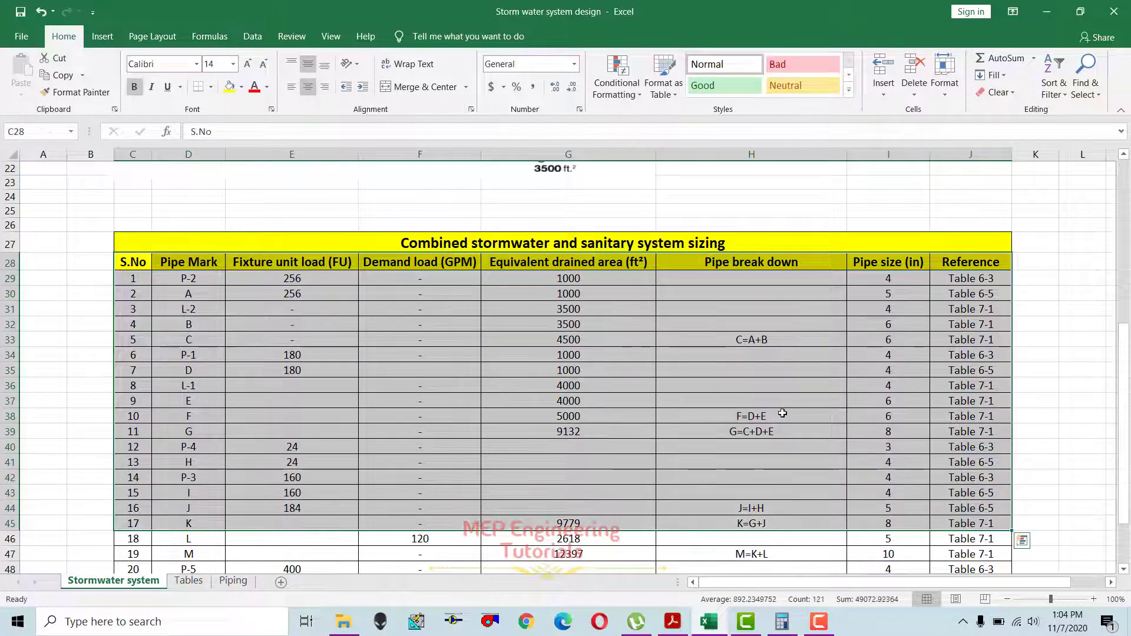
click(528, 309)
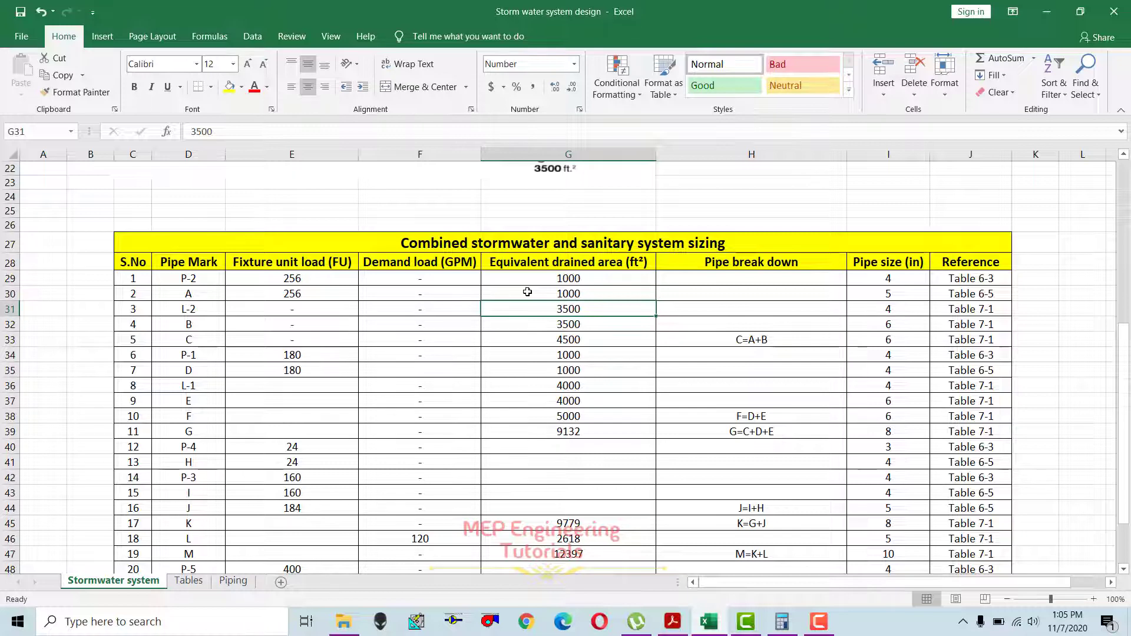
Revisit the lower part of the piping diagram and highlight the values in the sizing table's Pipe size (in) column.
scroll(575, 308, up, 5)
scroll(565, 435, down, 2)
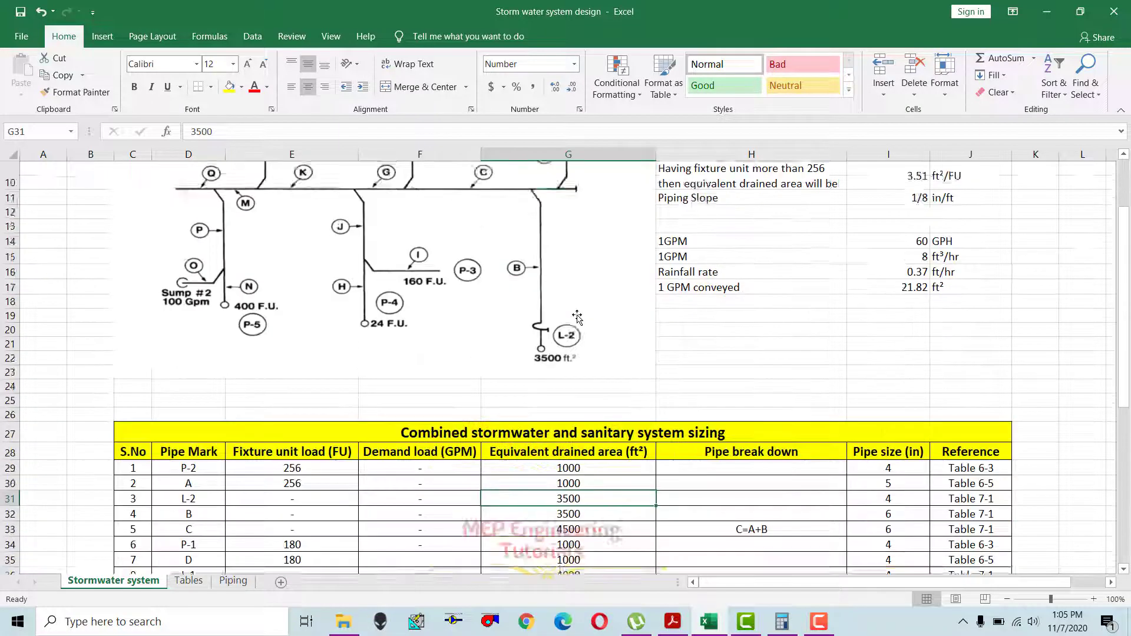
scroll(565, 435, down, 2)
drag(888, 320, 888, 535)
click(784, 416)
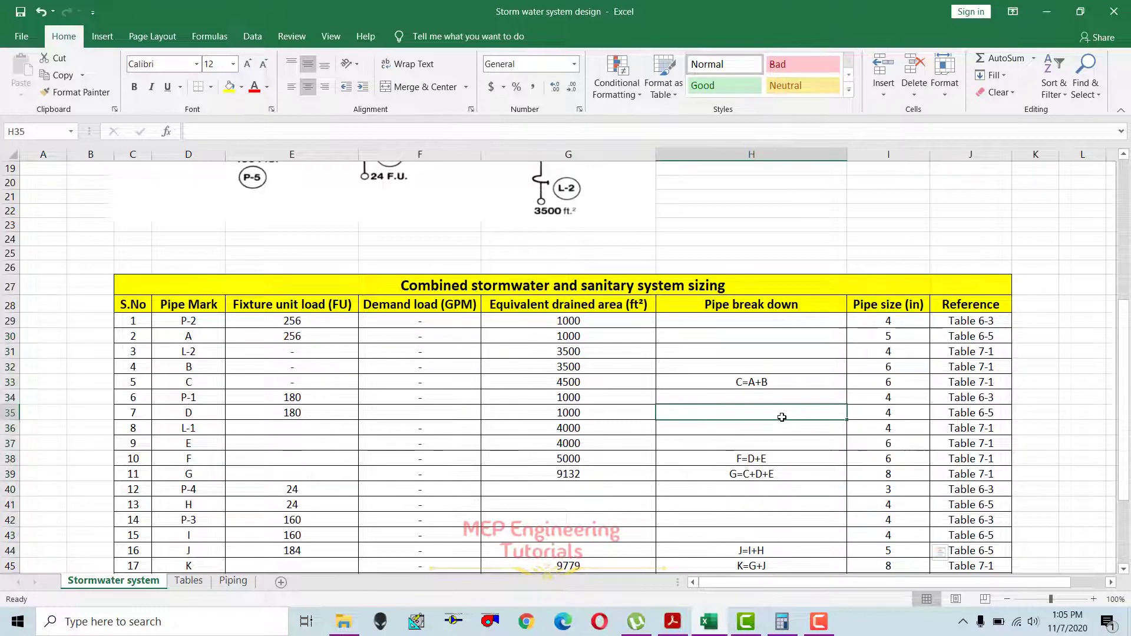
Examine the full piping diagram alongside the Piping sheet's drawing of the storm drain connection 10 feet downstream of branches.
scroll(766, 418, up, 6)
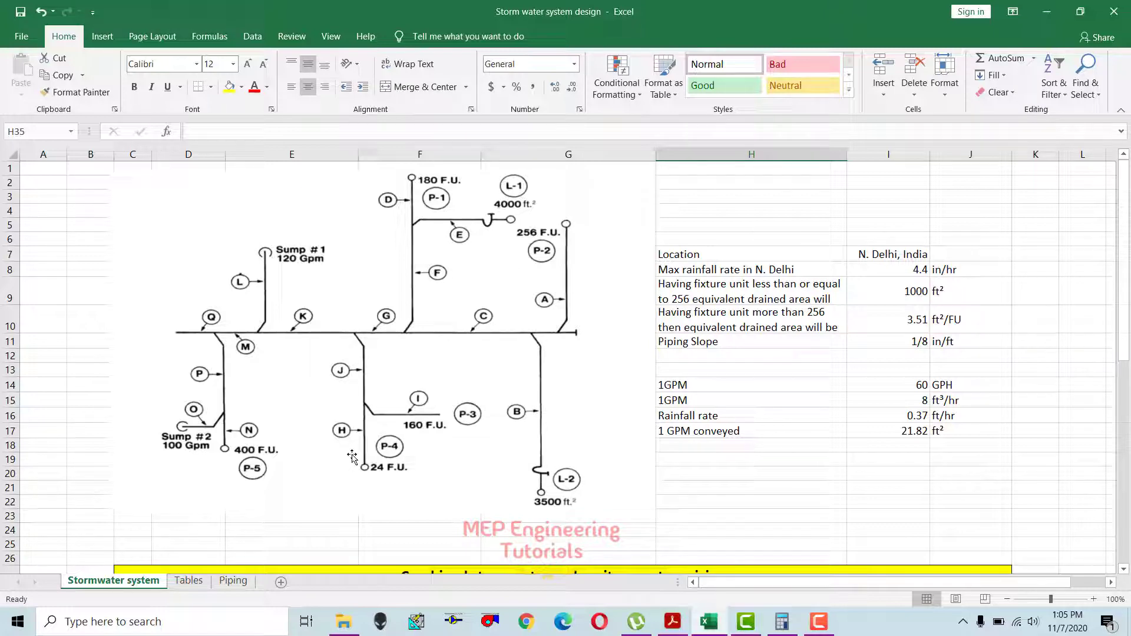
click(237, 587)
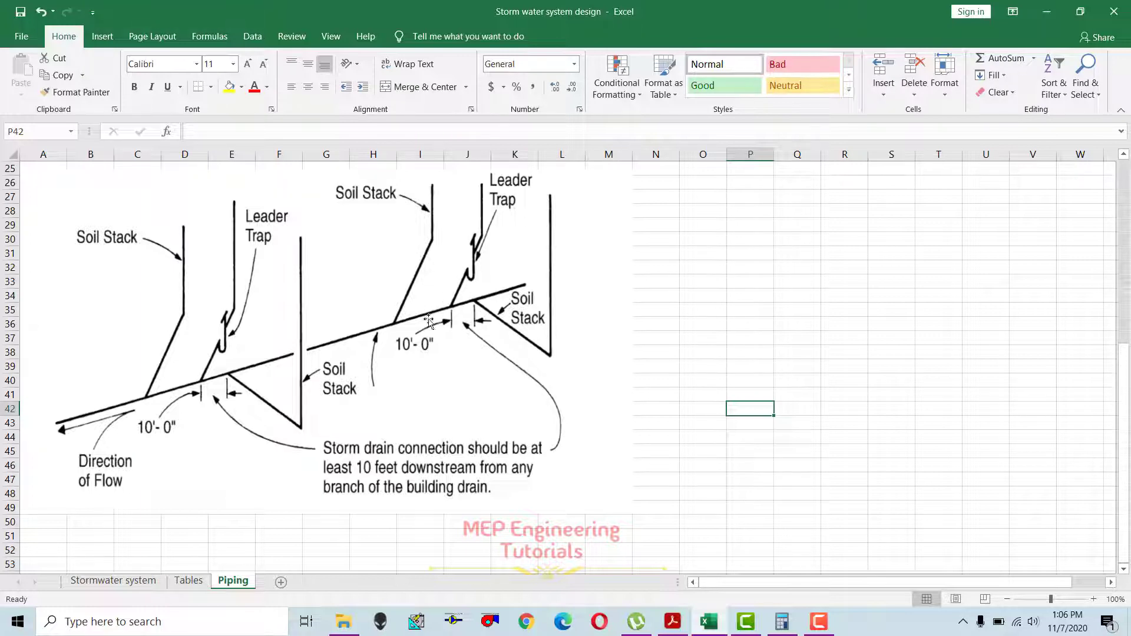
click(126, 582)
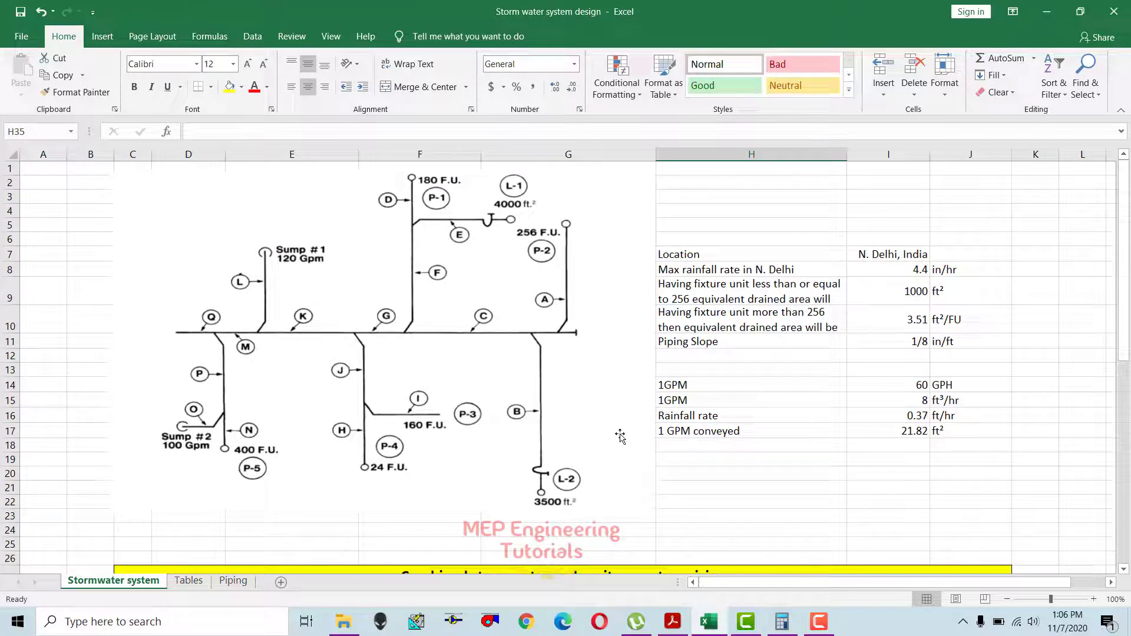
scroll(605, 449, down, 5)
scroll(459, 513, up, 4)
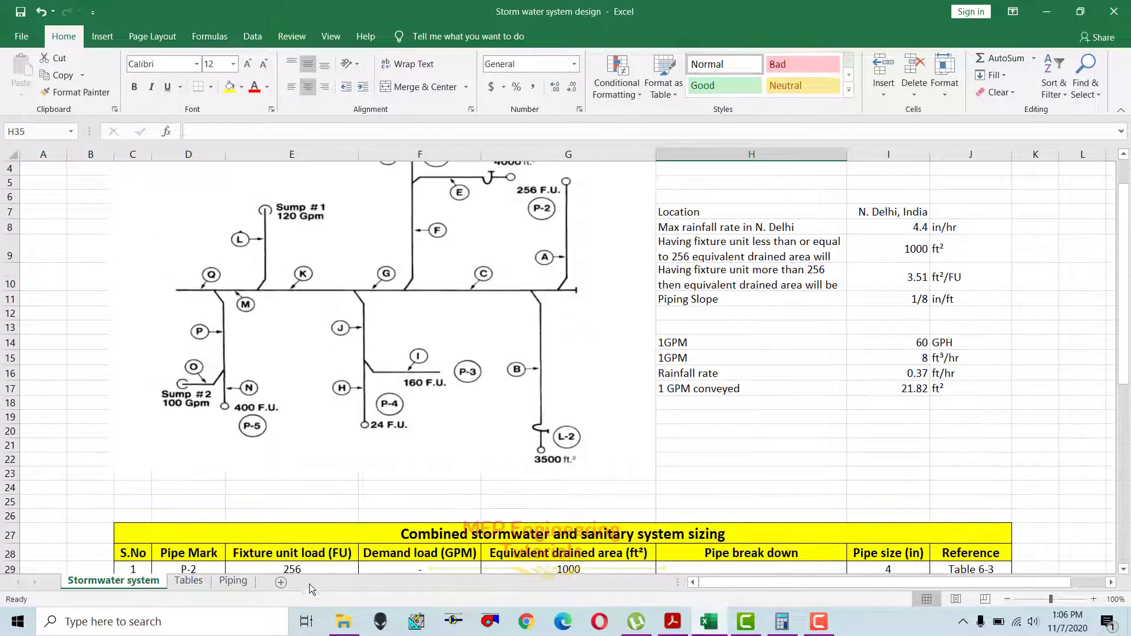
click(233, 581)
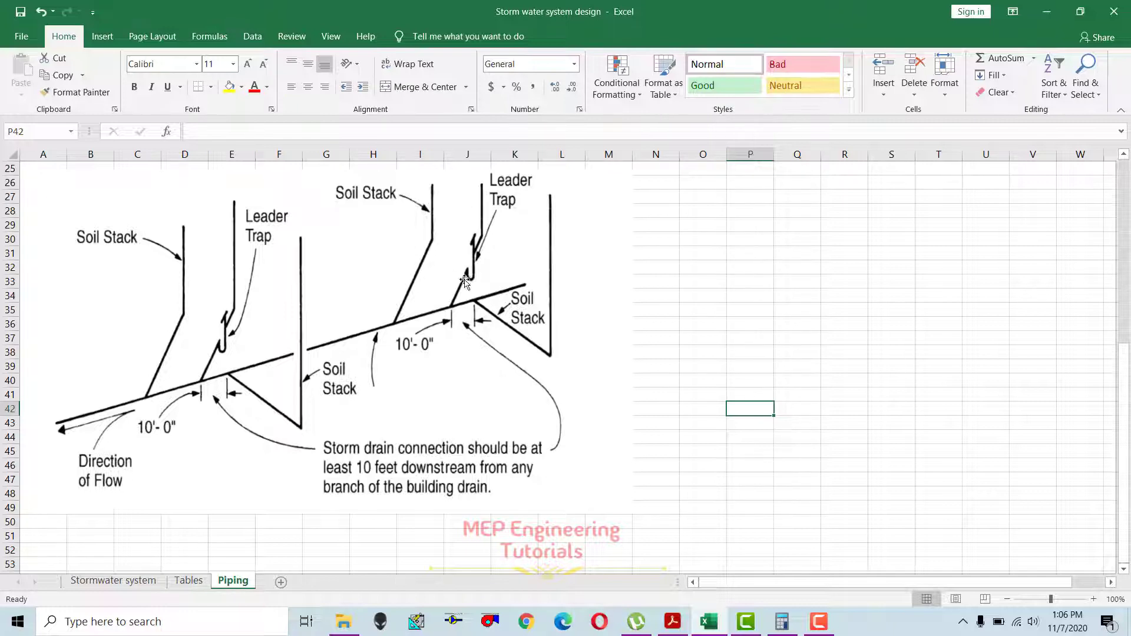
Glance at the sizing table on the Stormwater system sheet and view the Piping sheet's roof drain and scupper drain pictures.
click(113, 580)
click(748, 357)
scroll(748, 357, down, 6)
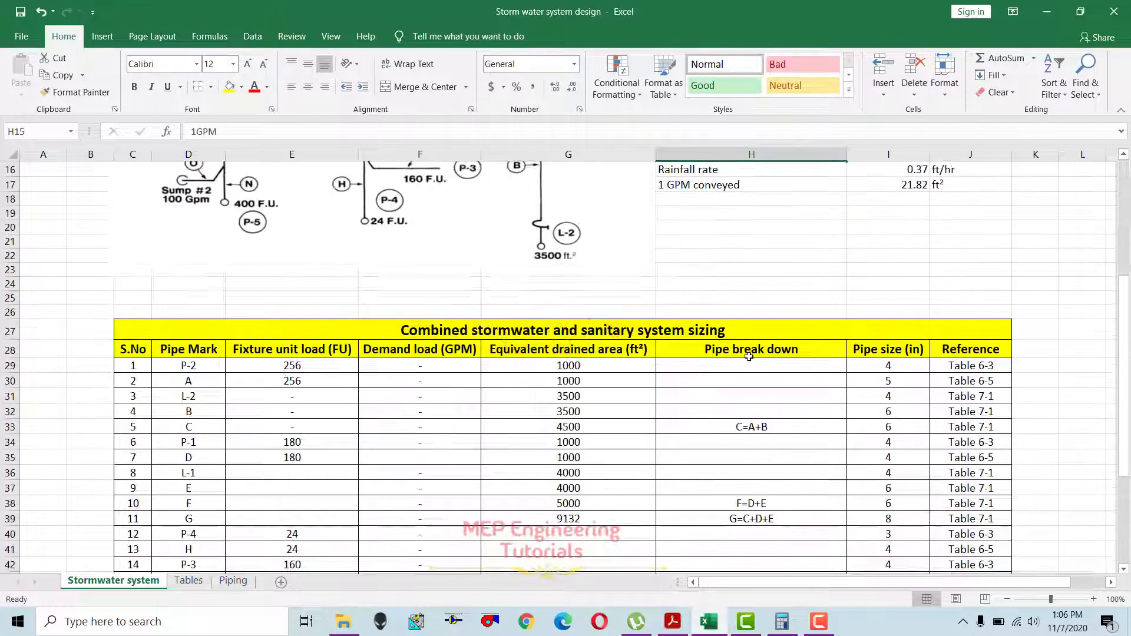
click(701, 357)
click(530, 353)
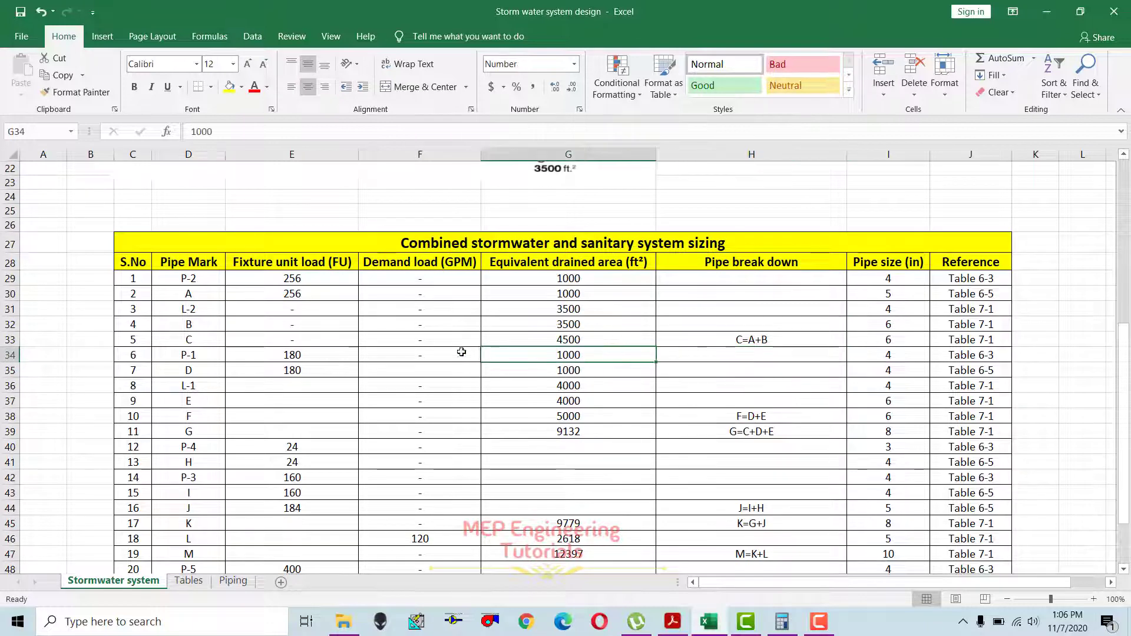
click(219, 582)
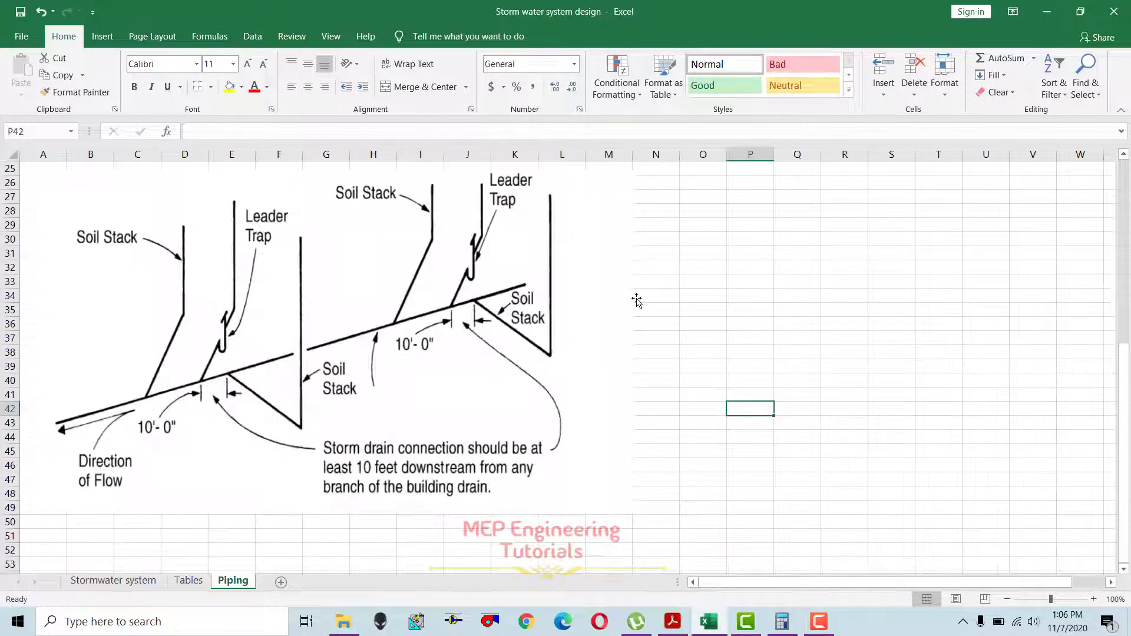
scroll(636, 298, up, 10)
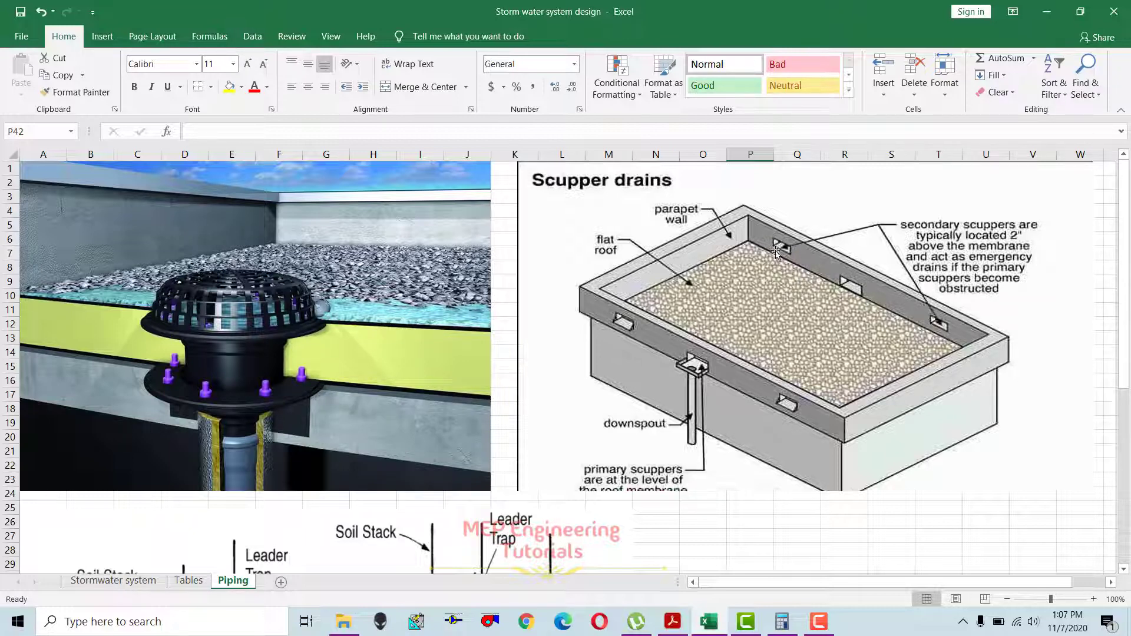
Compare stack P-2 in the Stormwater system diagram with the soil stack and leader trap drawing on the Piping sheet.
click(136, 574)
scroll(397, 352, down, 1)
scroll(398, 352, up, 8)
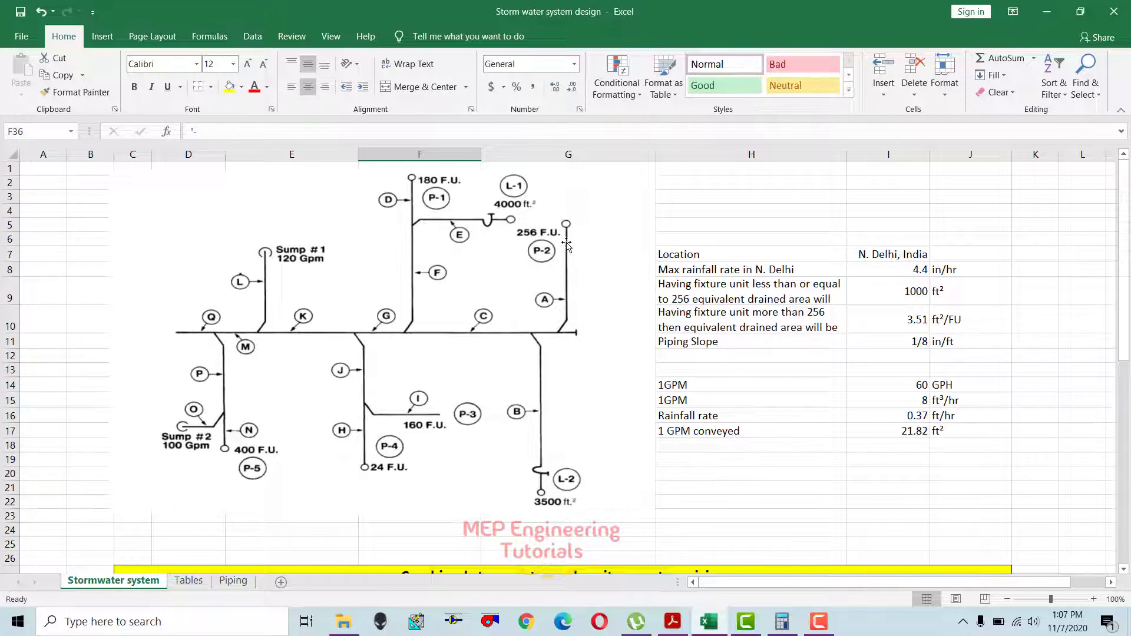
click(234, 580)
scroll(528, 345, down, 7)
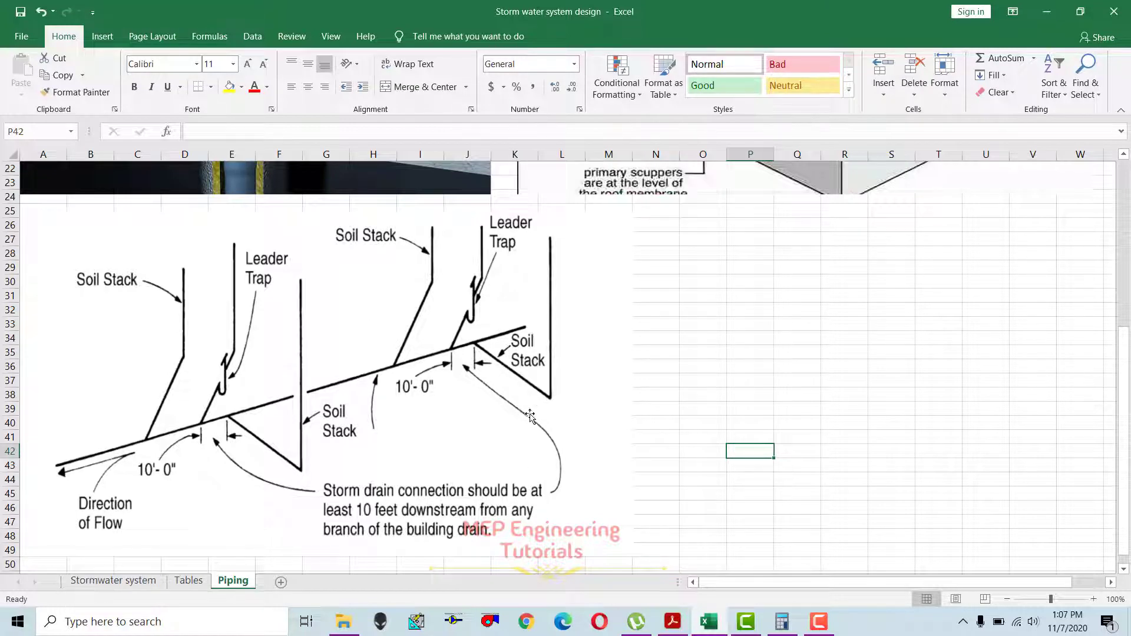
click(118, 580)
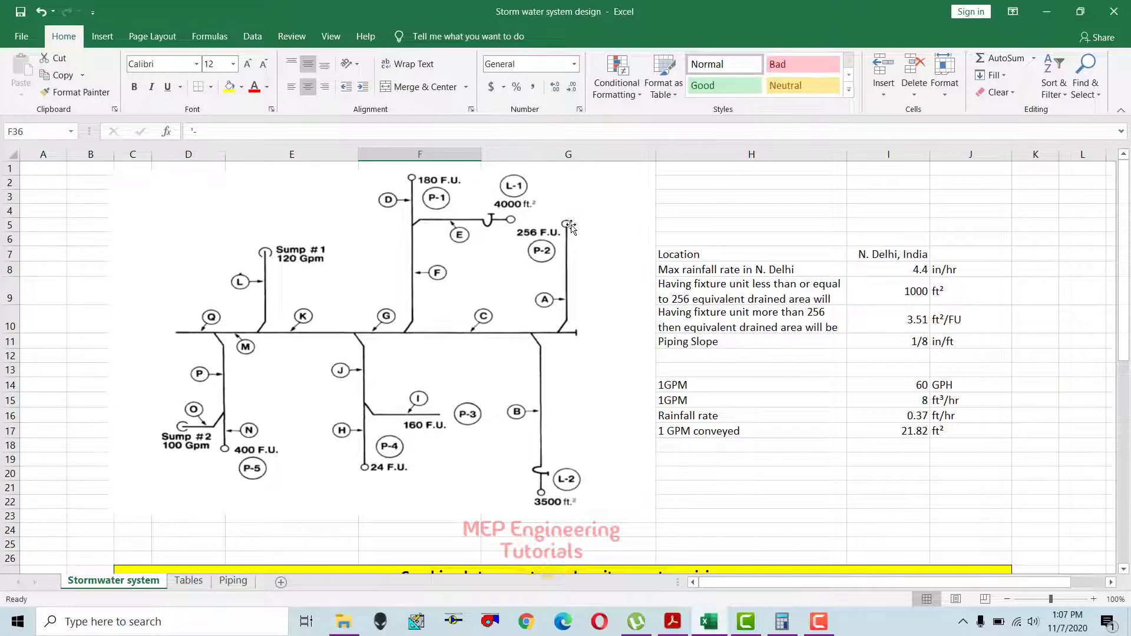
Point out pipe mark P-2 and its fixture unit load in row 29 of the sizing table.
scroll(528, 362, down, 5)
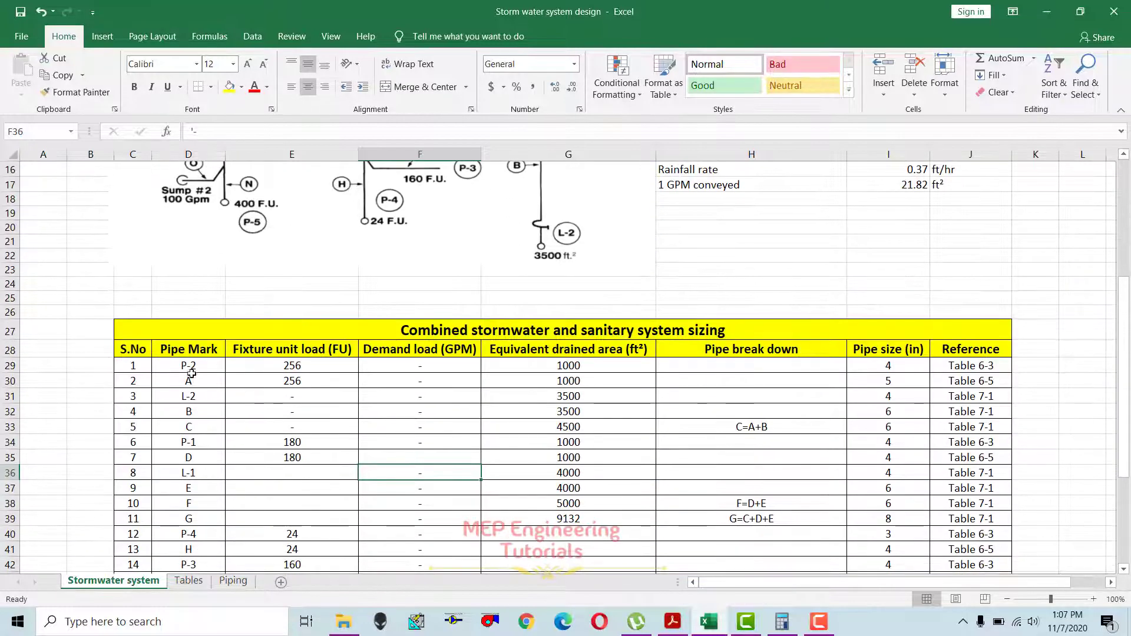
click(190, 368)
click(301, 366)
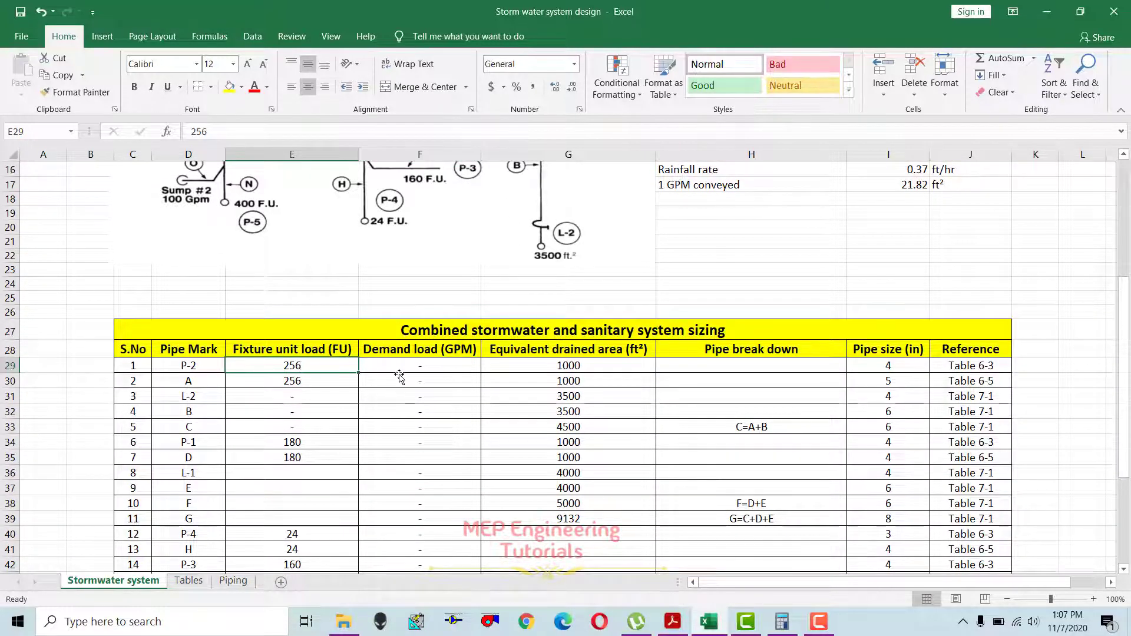
Highlight the drained area rule for 256 or fewer fixture units in H9:J9 and select its value in I9.
scroll(399, 374, up, 5)
click(760, 321)
click(766, 292)
drag(766, 292, 962, 304)
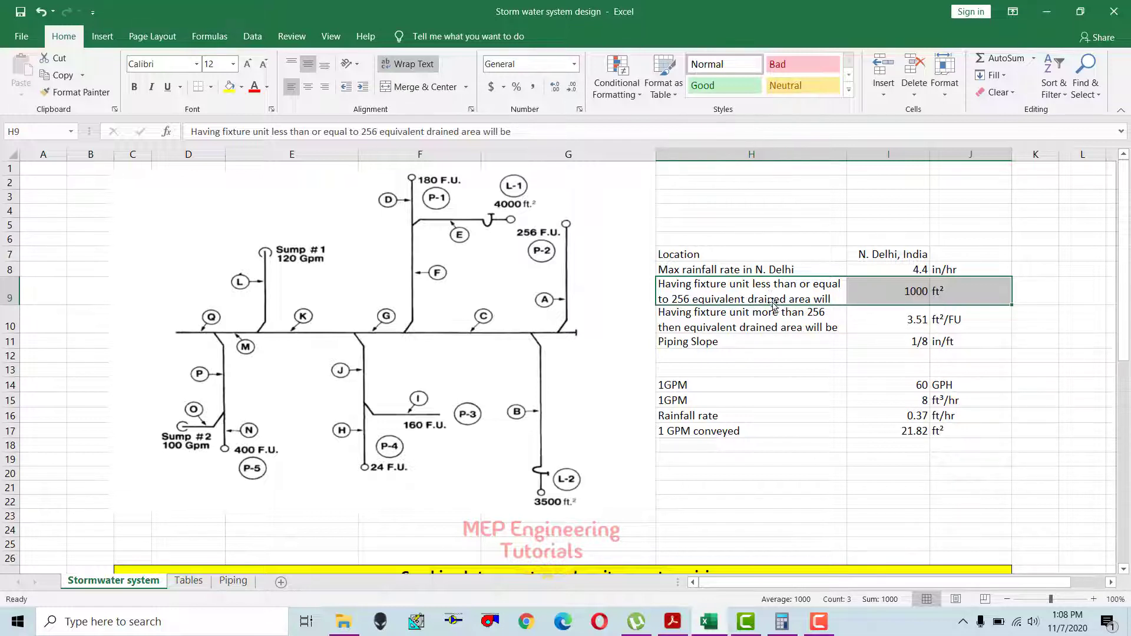
click(901, 295)
drag(931, 292, 937, 293)
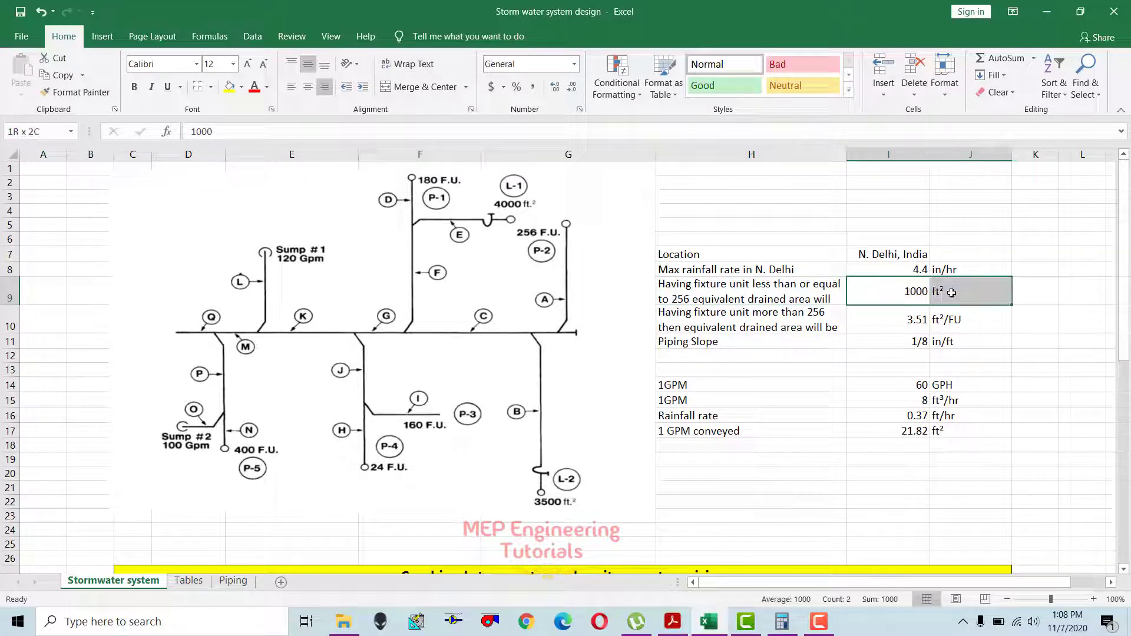
drag(775, 293, 958, 298)
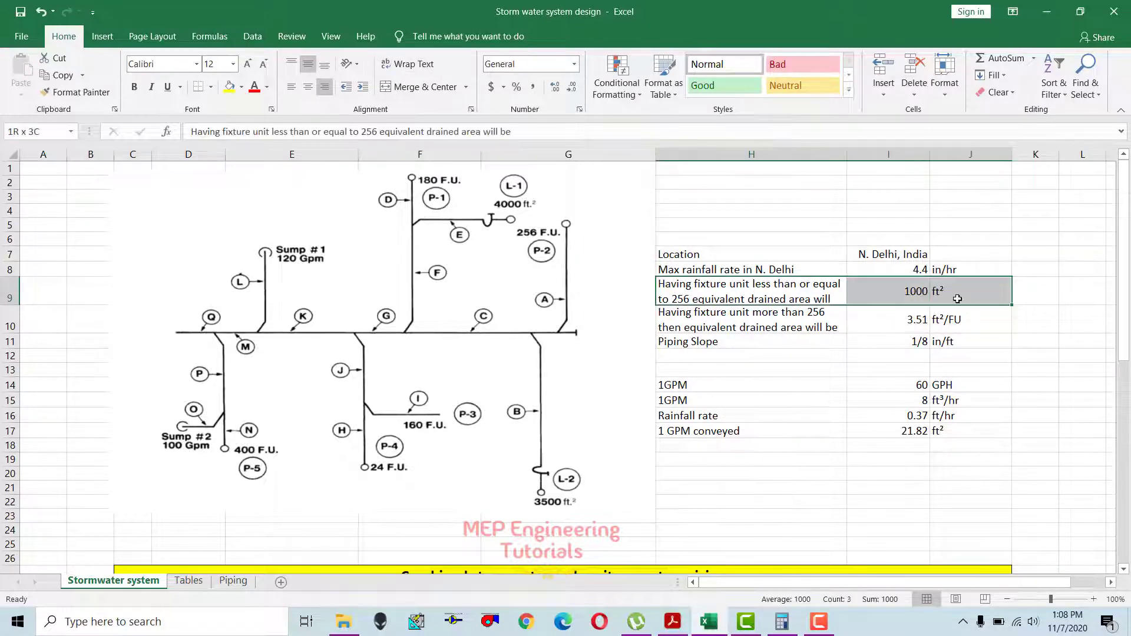
click(910, 291)
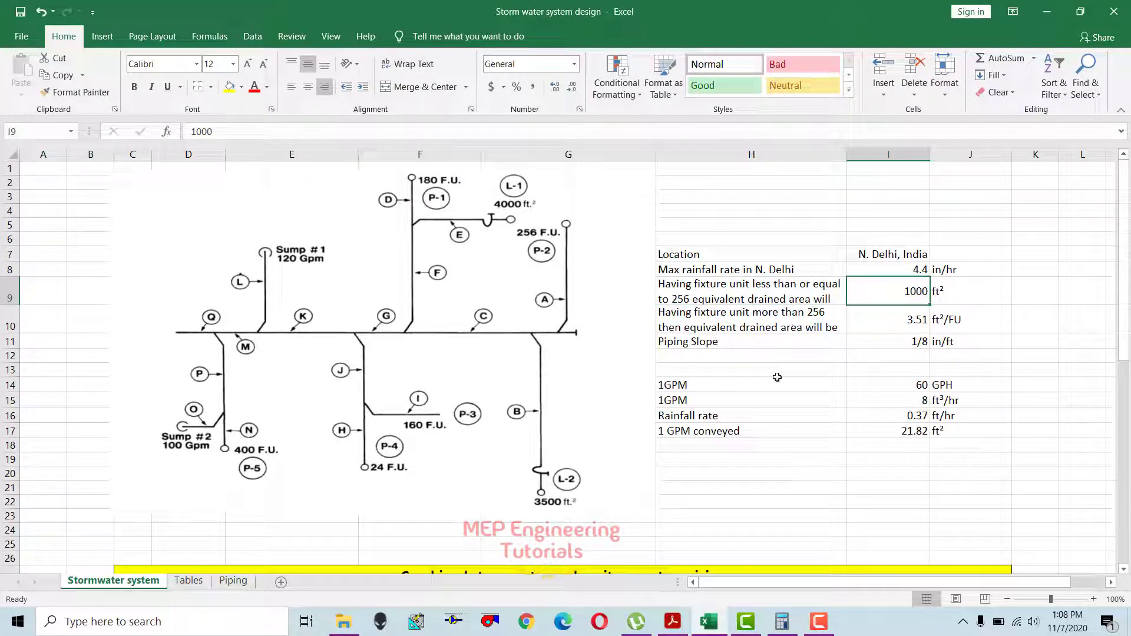
Inspect the formula in I10 for more than 256 fixture units and the 1 GPM conveyed cell I17 it references.
click(804, 324)
click(904, 321)
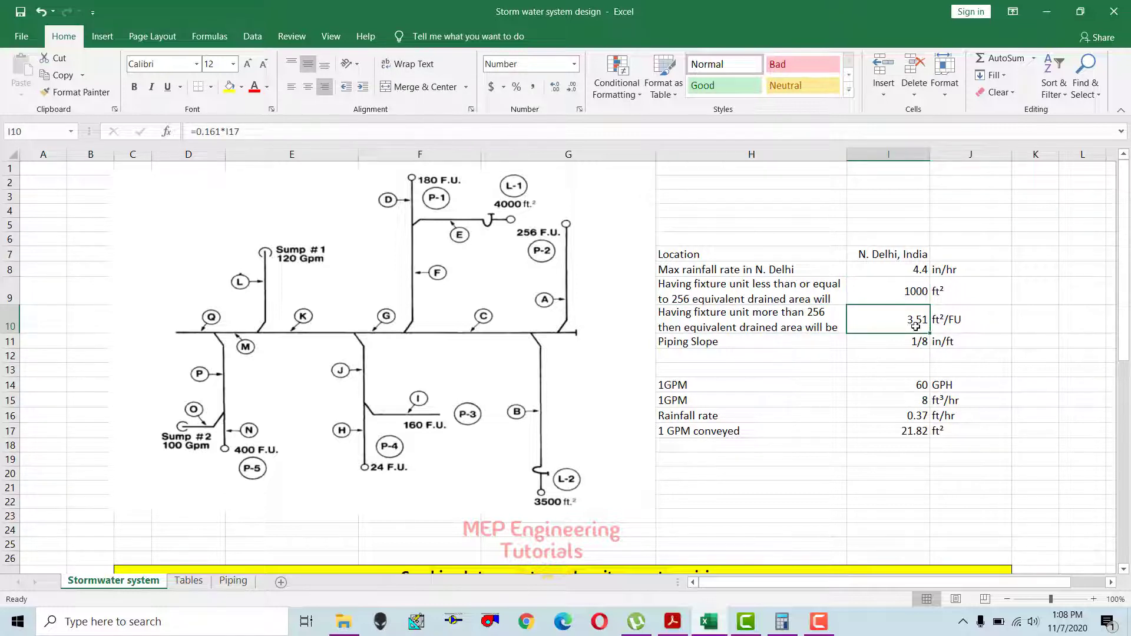
click(915, 429)
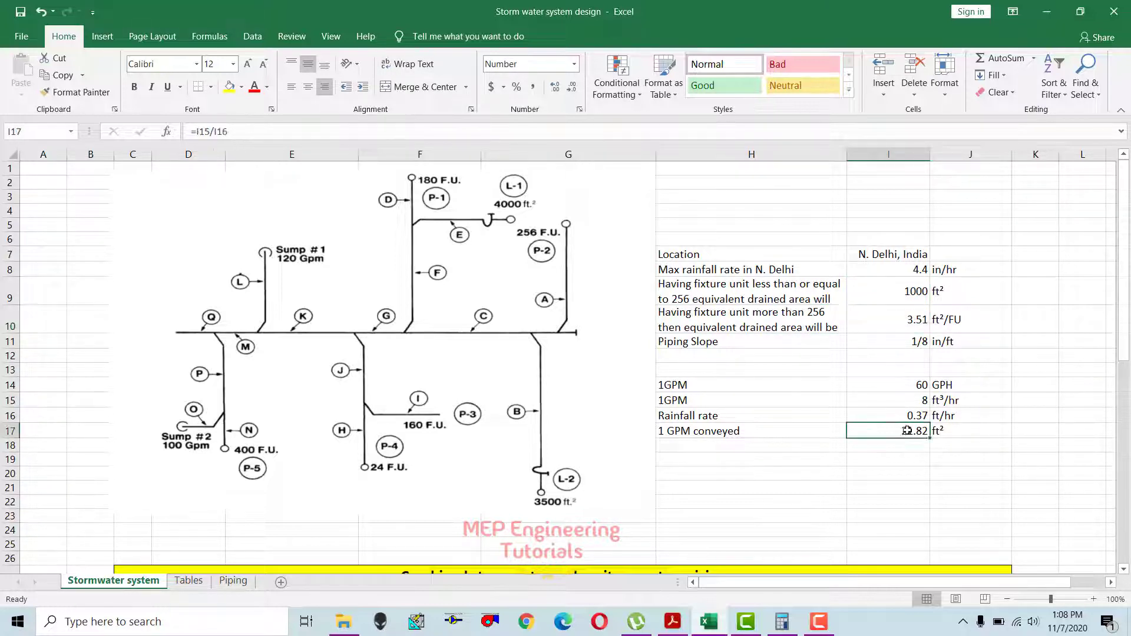
Highlight the 1 GPM conveyed row H17:J17 followed by the N. Delhi max rainfall rate row H8:J8.
drag(678, 433, 934, 425)
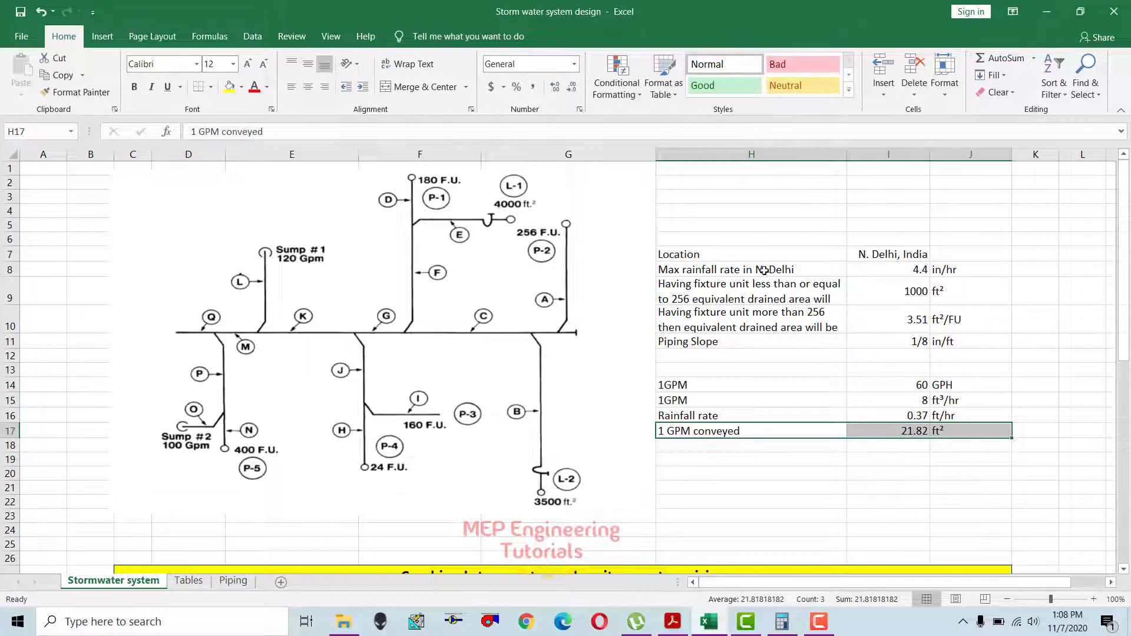
click(824, 269)
drag(824, 269, 972, 270)
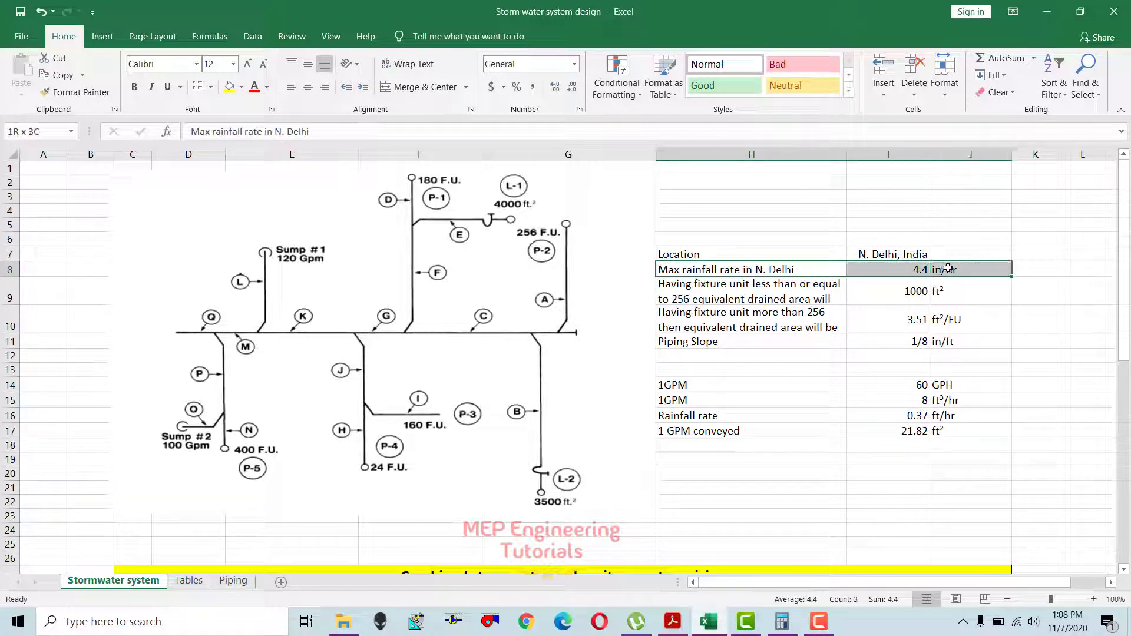
Inspect the formula in I10, then highlight the rule for more than 256 fixture units in H10:J10 and its value in I10:J10.
double_click(914, 320)
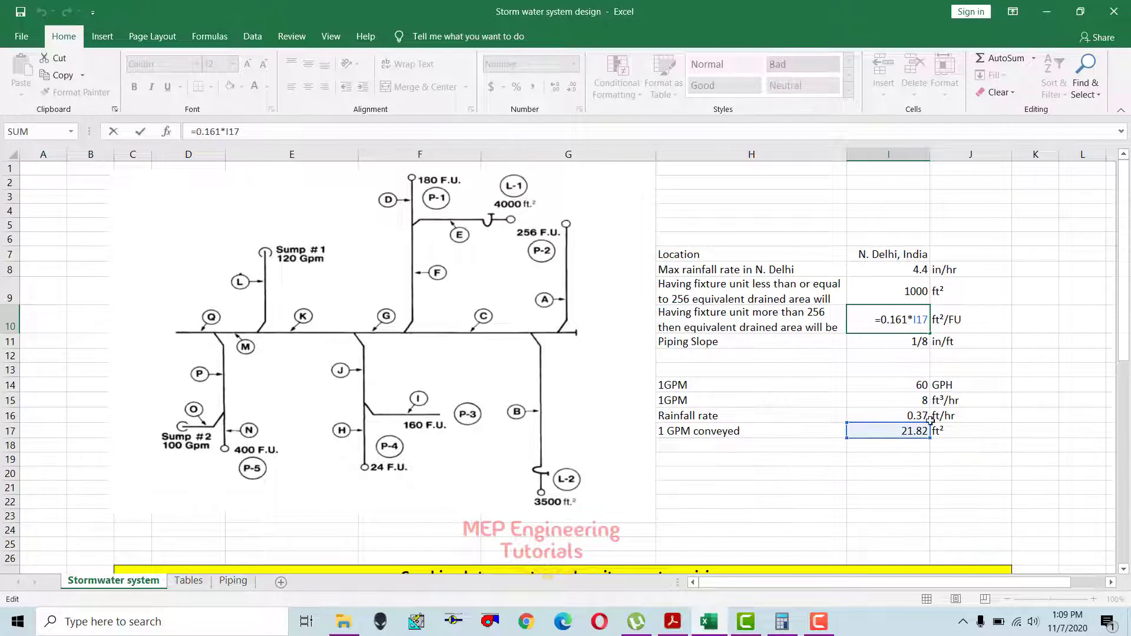
key(ctrl+Return)
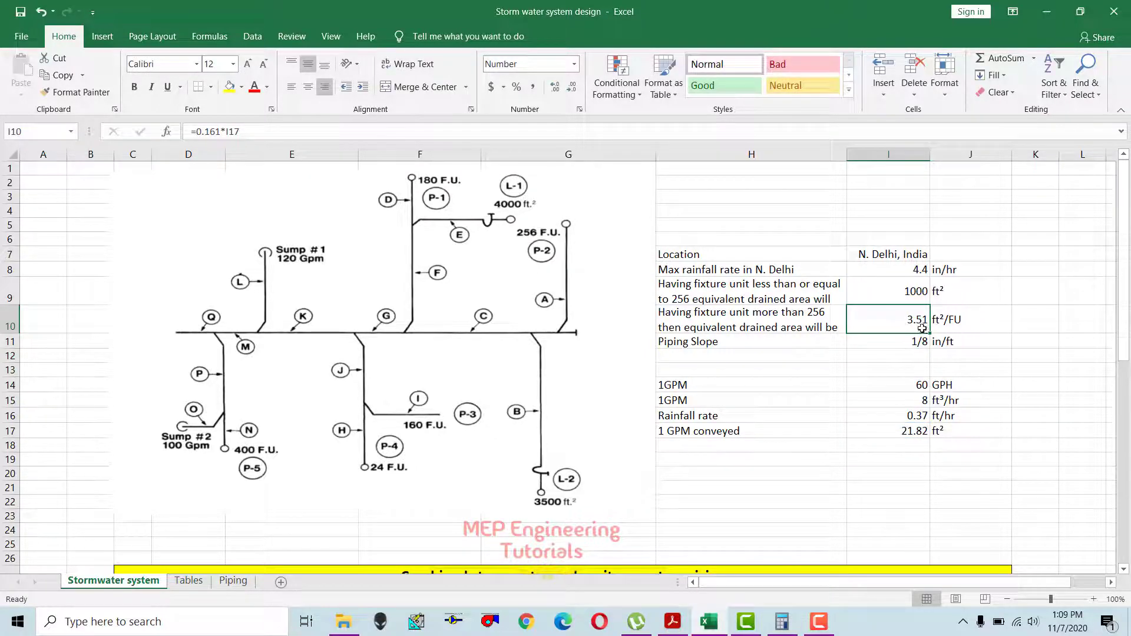
drag(787, 327, 952, 325)
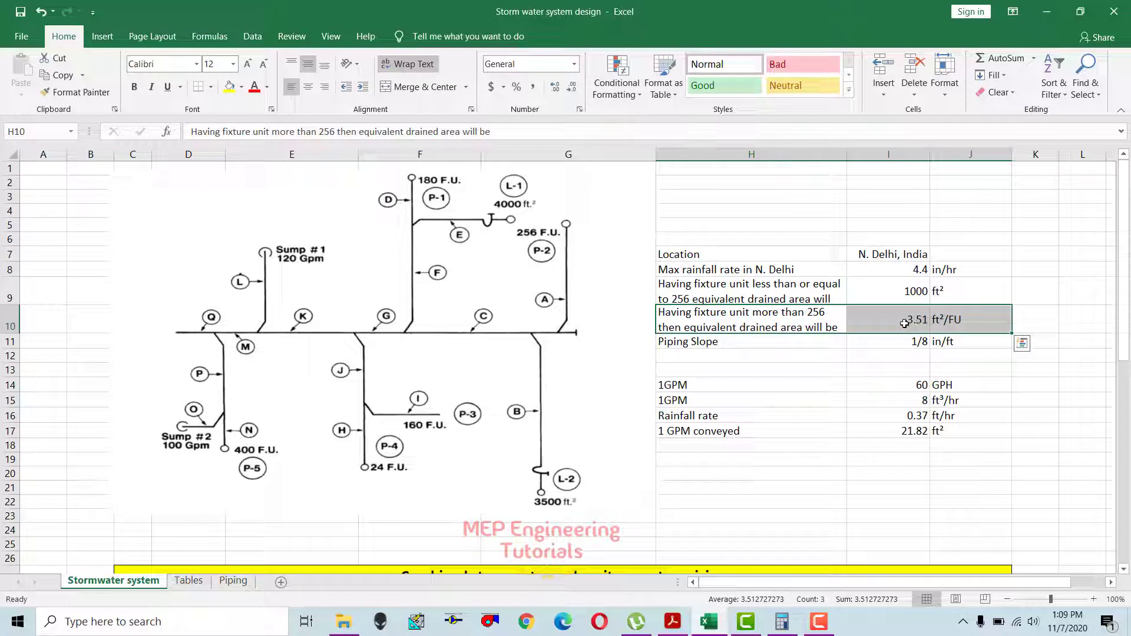
click(882, 314)
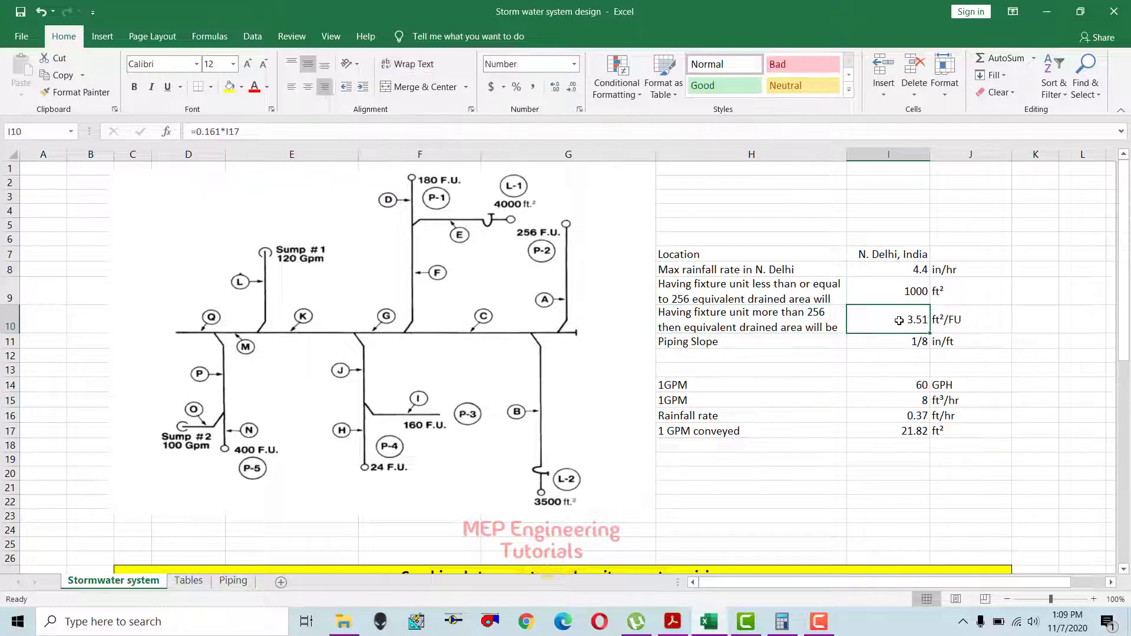
drag(932, 318, 943, 320)
key(shift+Right)
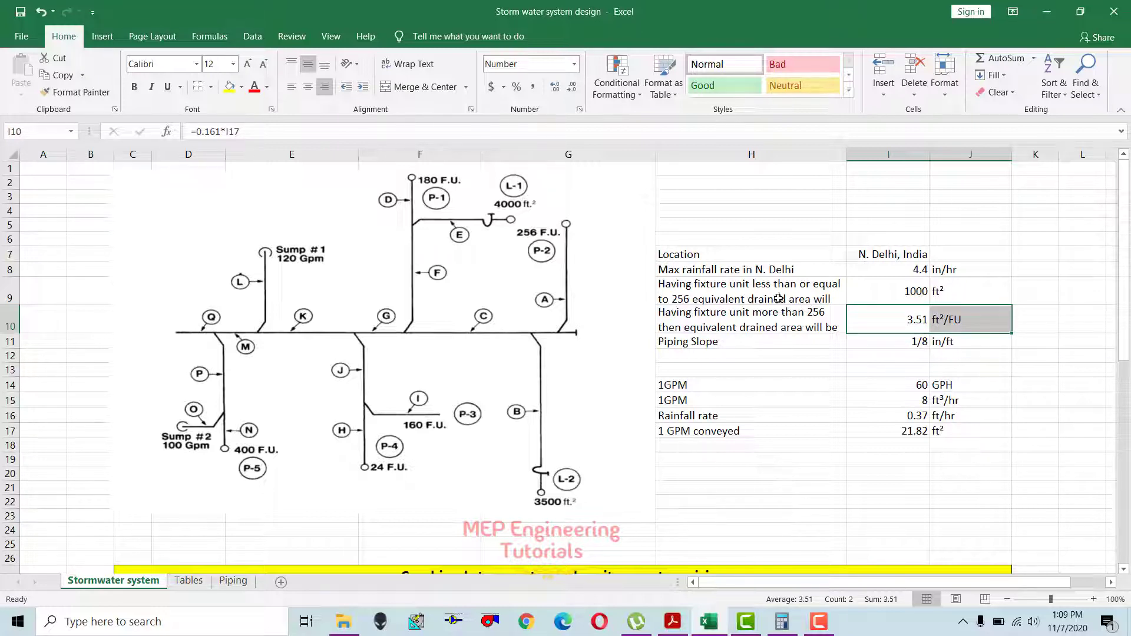
Highlight the drained area rule for 256 or fewer fixture units in H9:J9 and its value in I9:J9, relating it to P-2.
drag(713, 292, 939, 284)
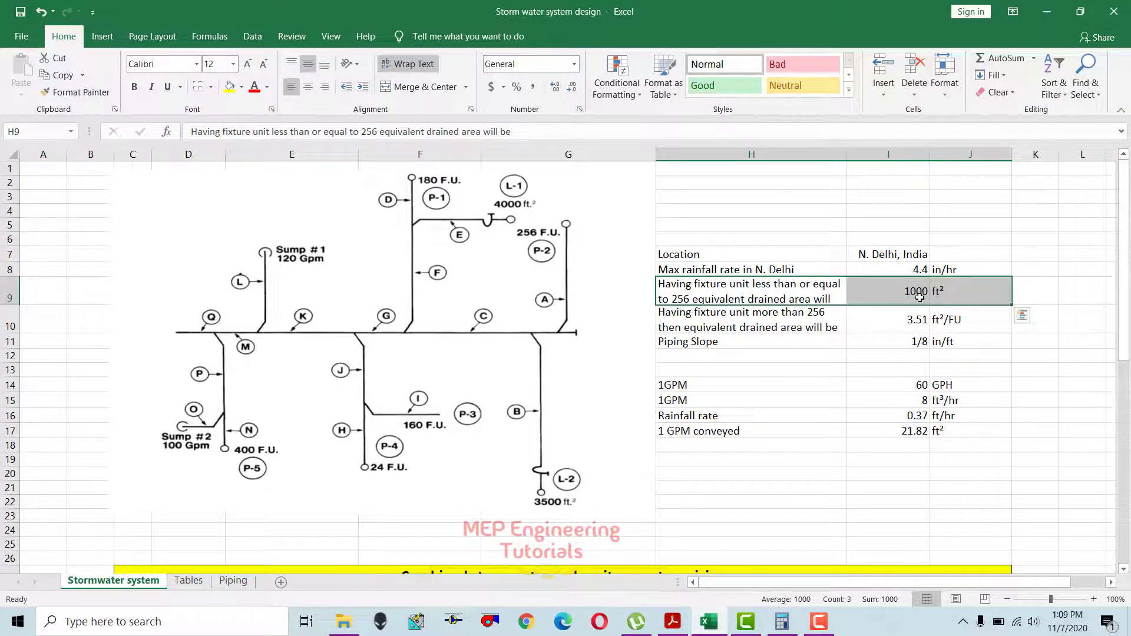
scroll(907, 342, down, 2)
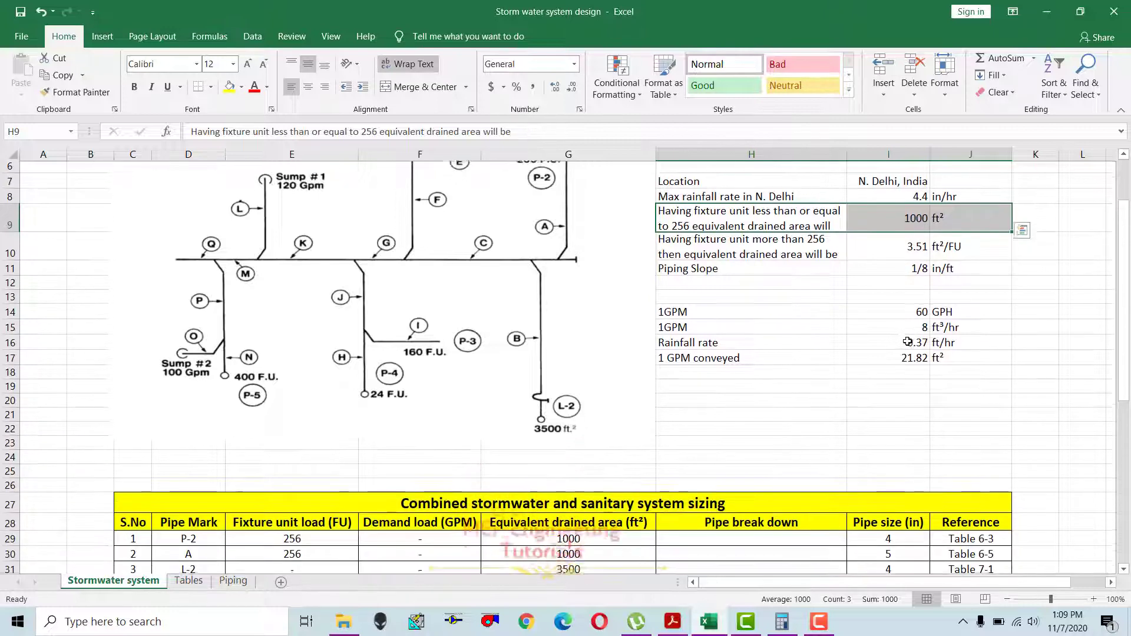
scroll(886, 362, up, 2)
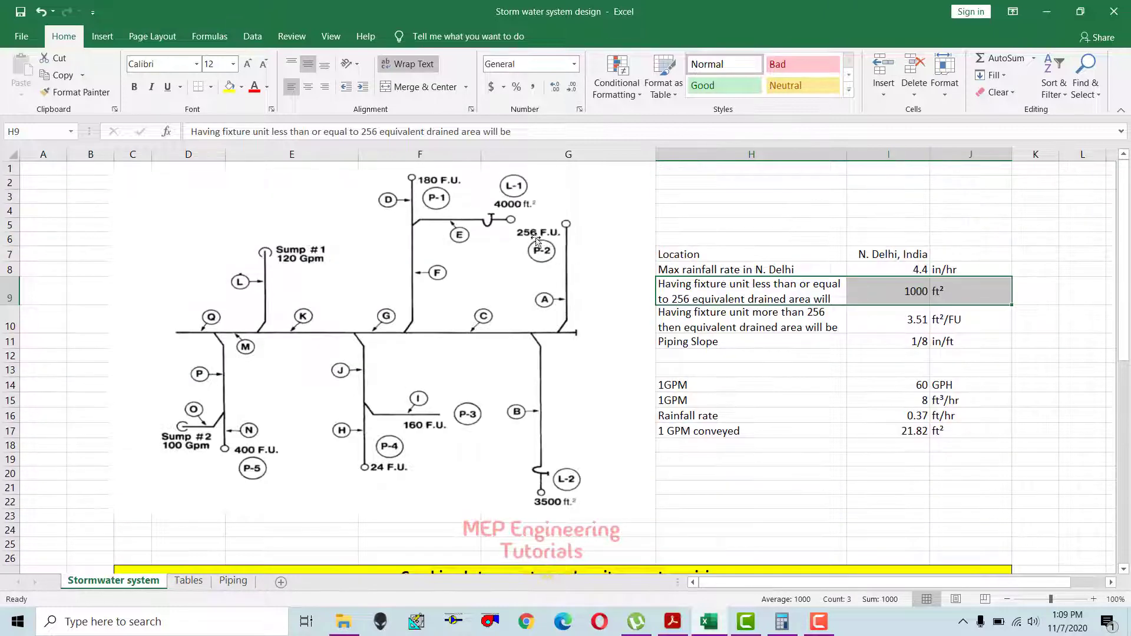
click(928, 293)
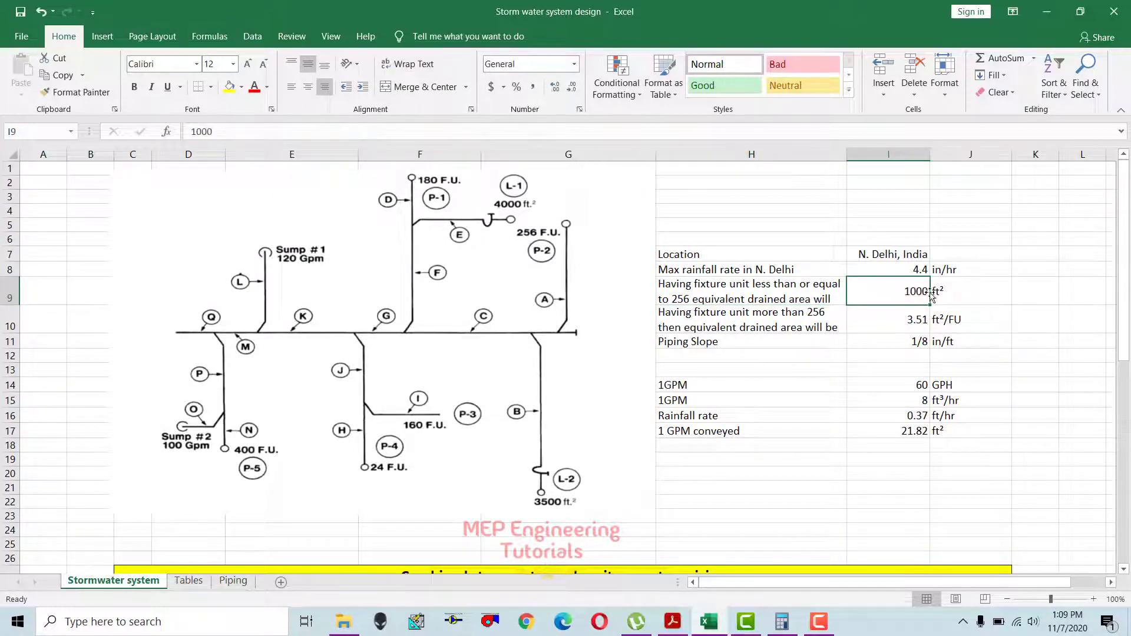
drag(886, 297, 978, 295)
Select P-2's equivalent drained area in G29 and its reference in J29, and consult Table 6-3 on the Tables sheet.
scroll(889, 350, down, 4)
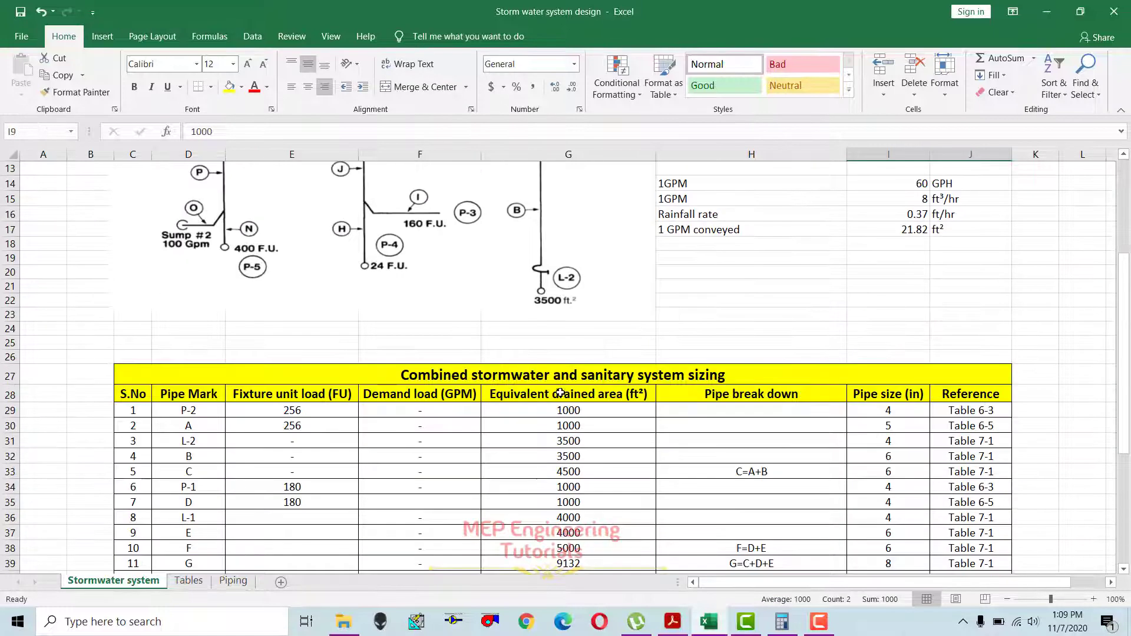
click(565, 411)
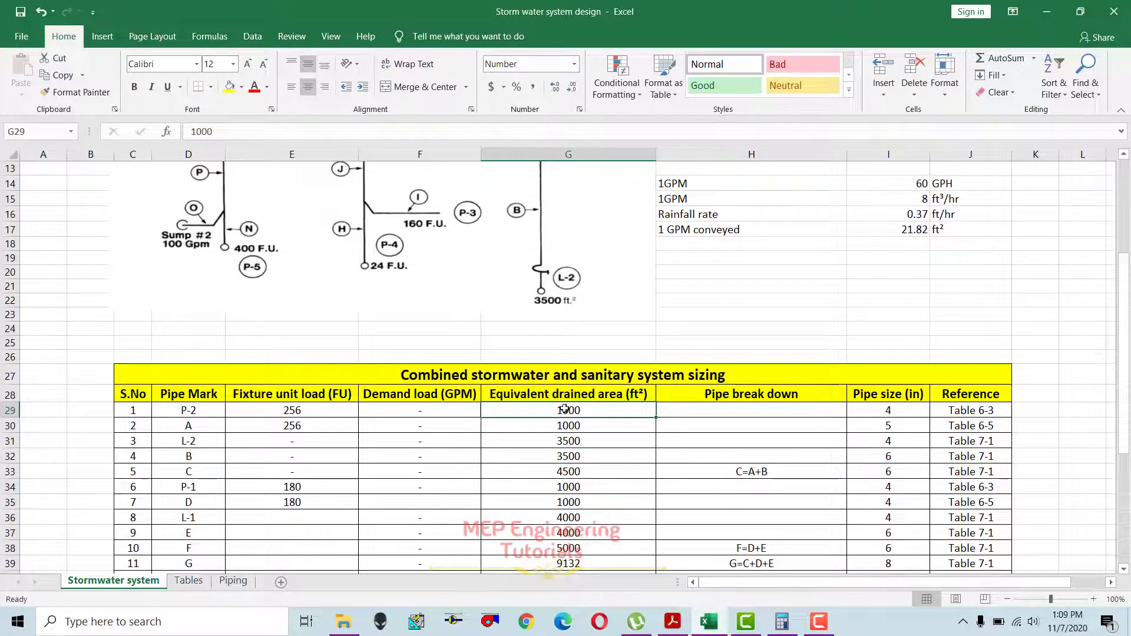
click(972, 415)
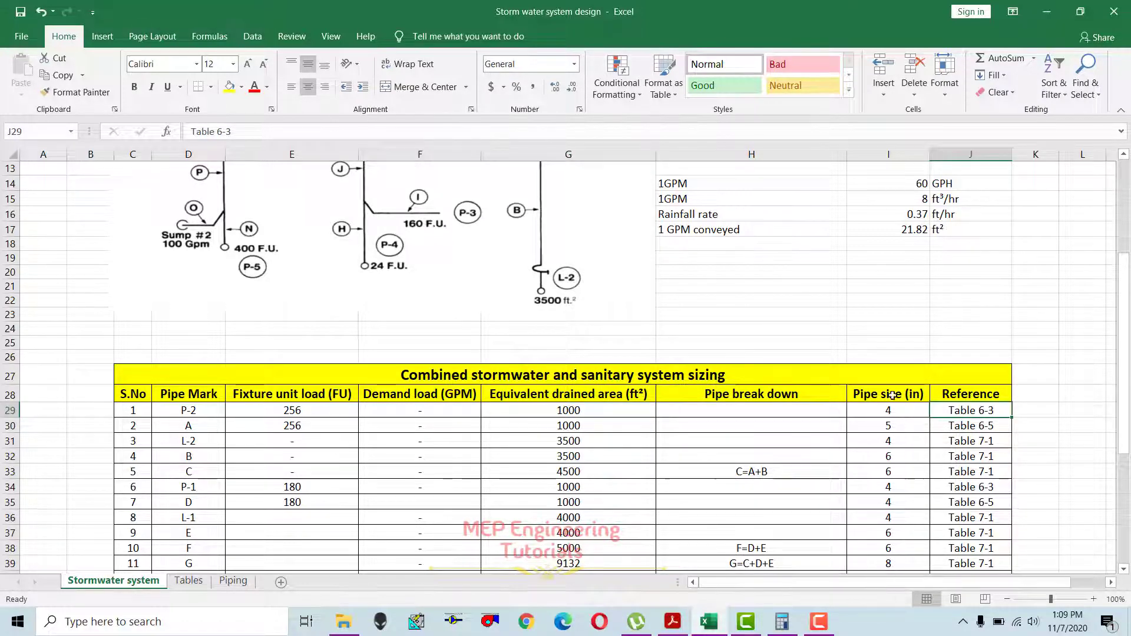
scroll(889, 436, up, 4)
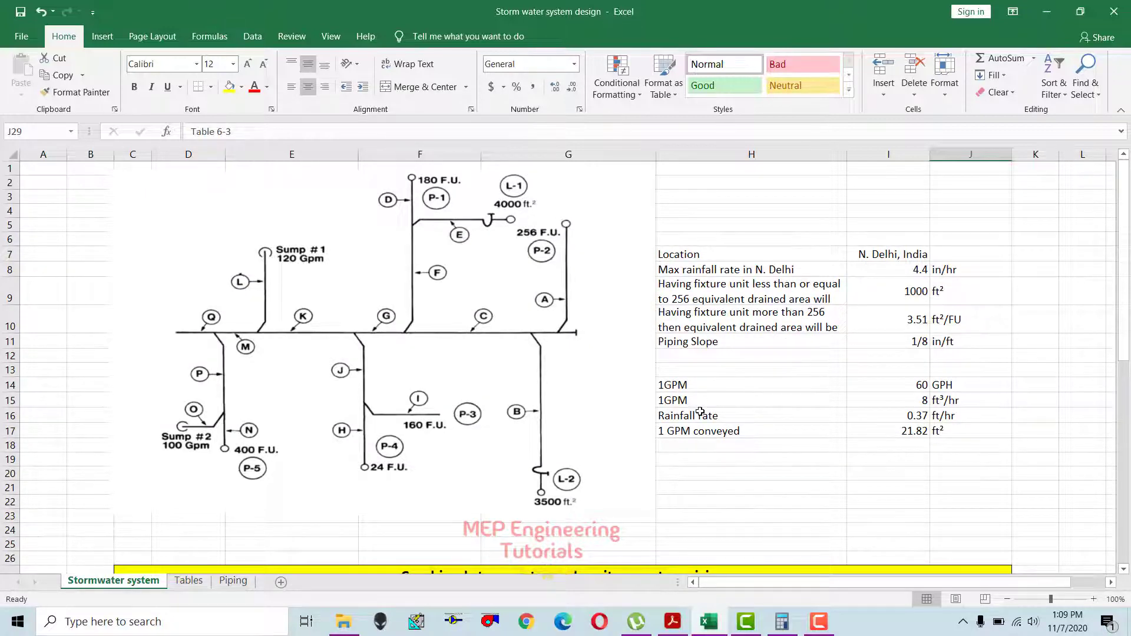
scroll(700, 411, down, 4)
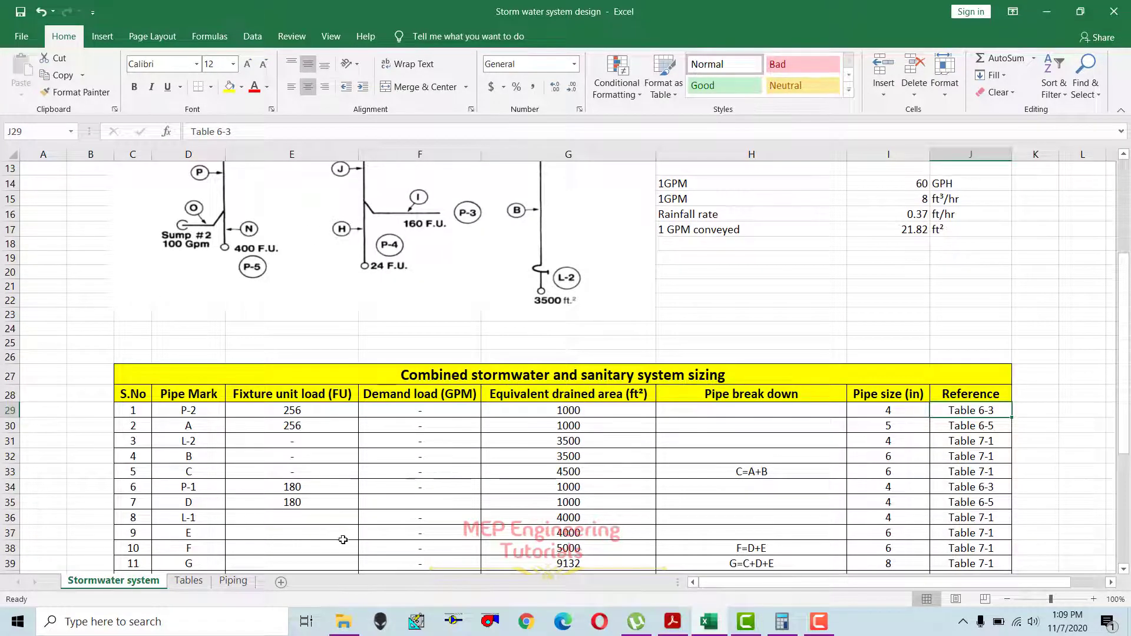
click(184, 582)
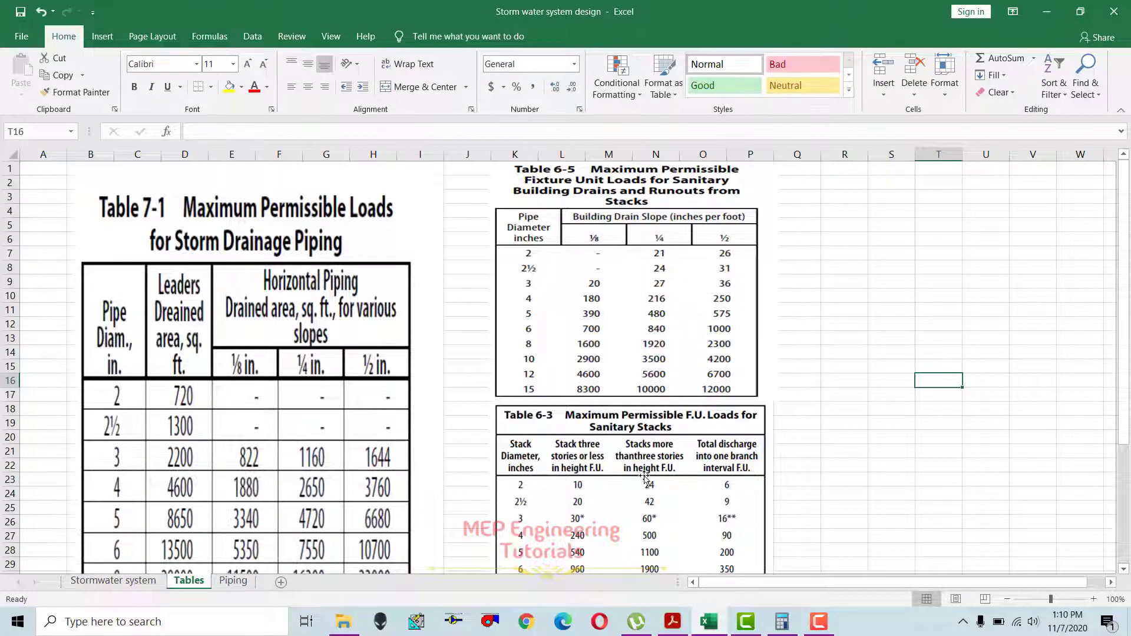
Check P-2's fixture unit load in E29 against Table 6-3 on the Tables sheet, and select its pipe size in I29.
click(115, 581)
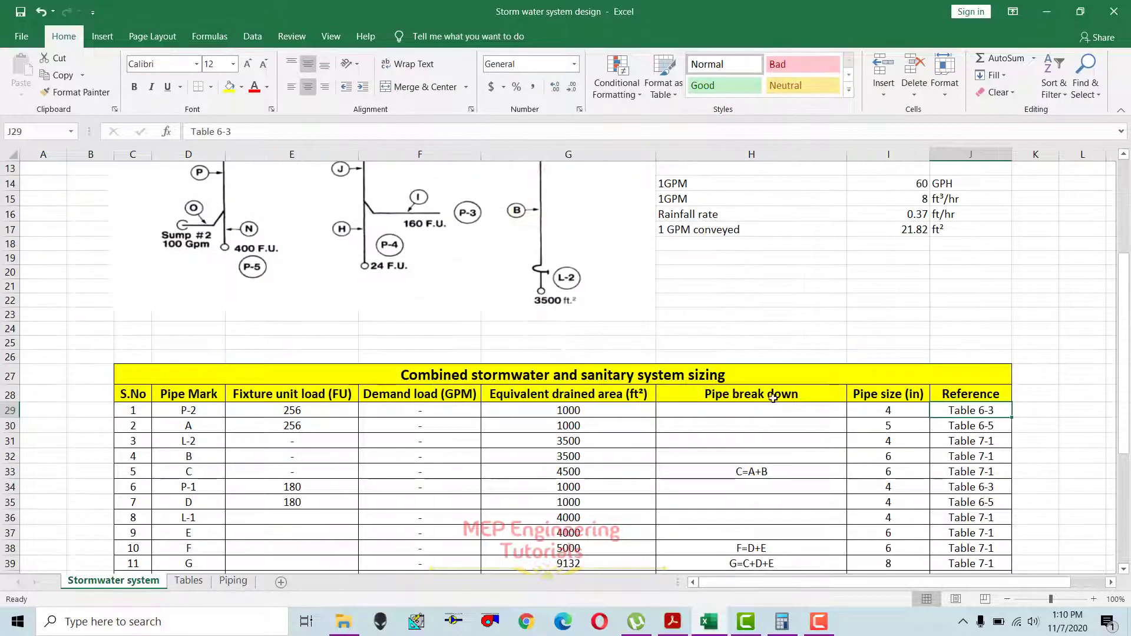
click(283, 417)
click(956, 416)
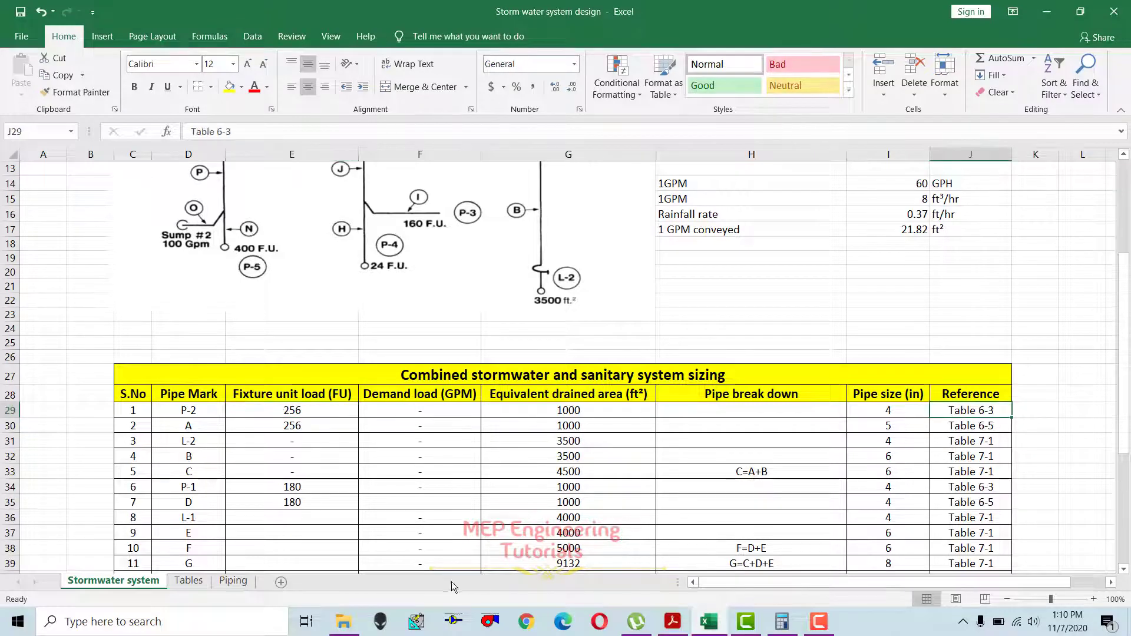
click(234, 580)
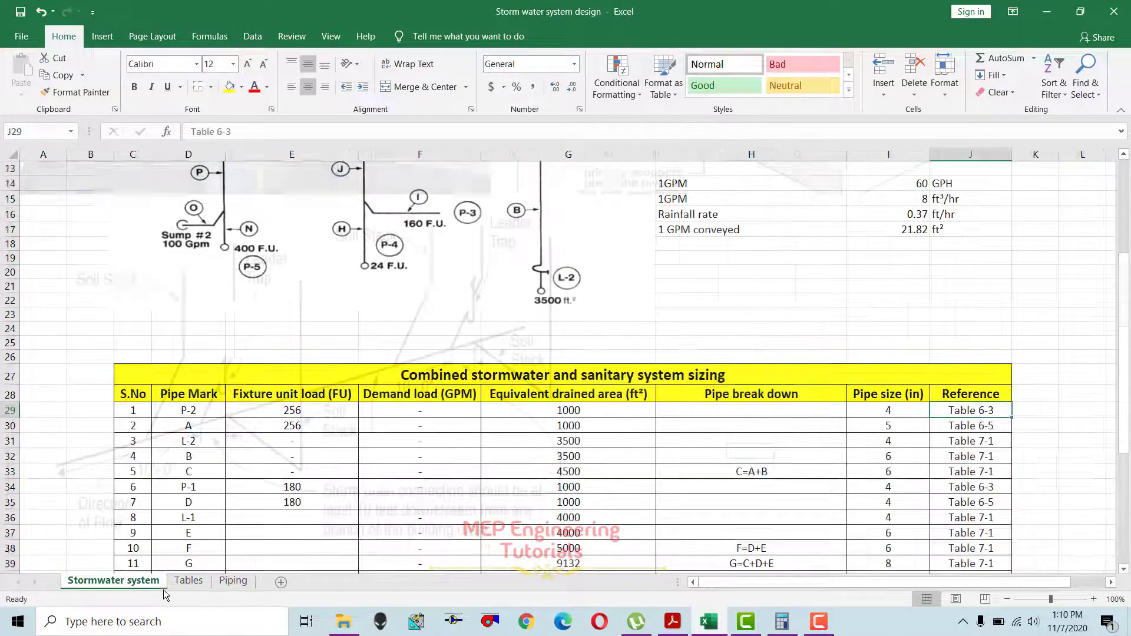
click(189, 581)
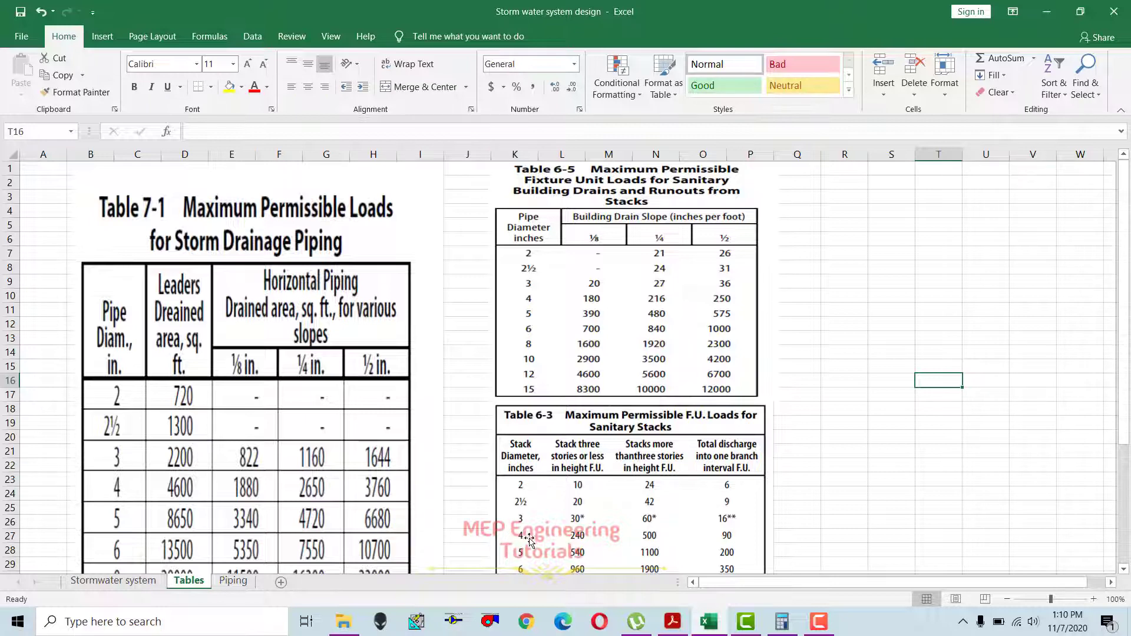
click(138, 581)
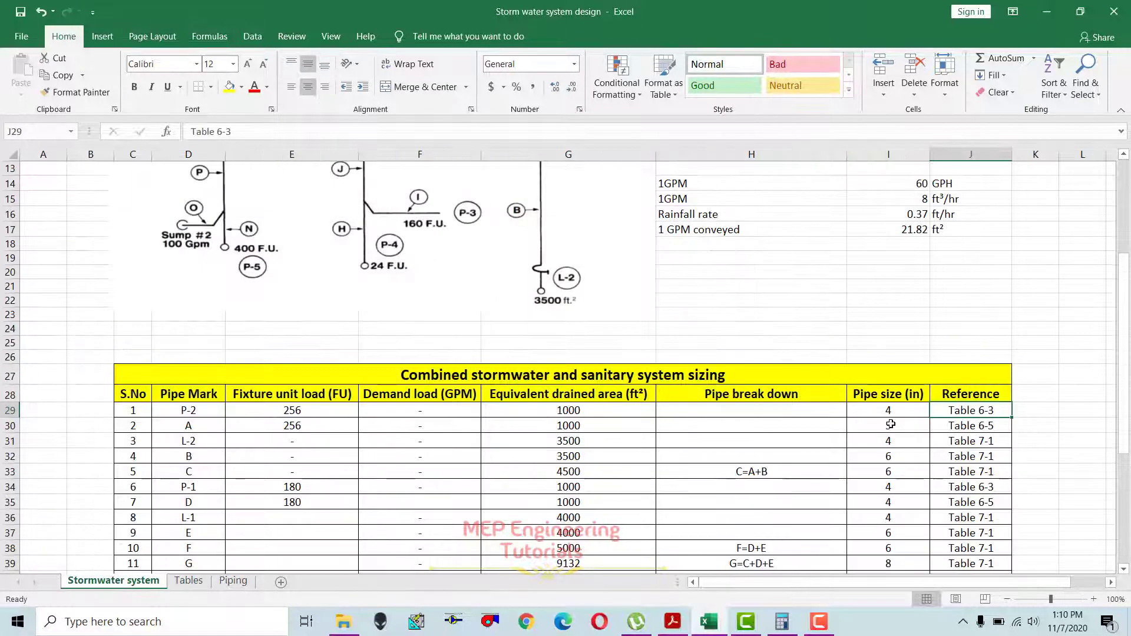
click(909, 410)
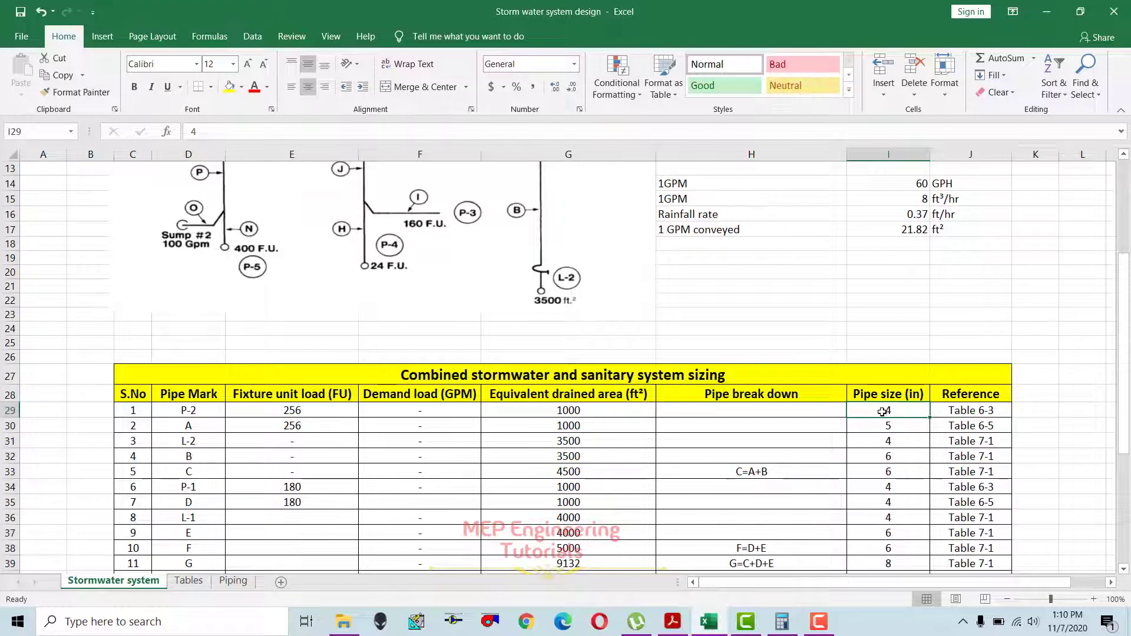
Locate pipe A in the piping diagram and highlight its sizing entries in D30:J30, including the size and reference in I30:J30.
scroll(637, 489, up, 4)
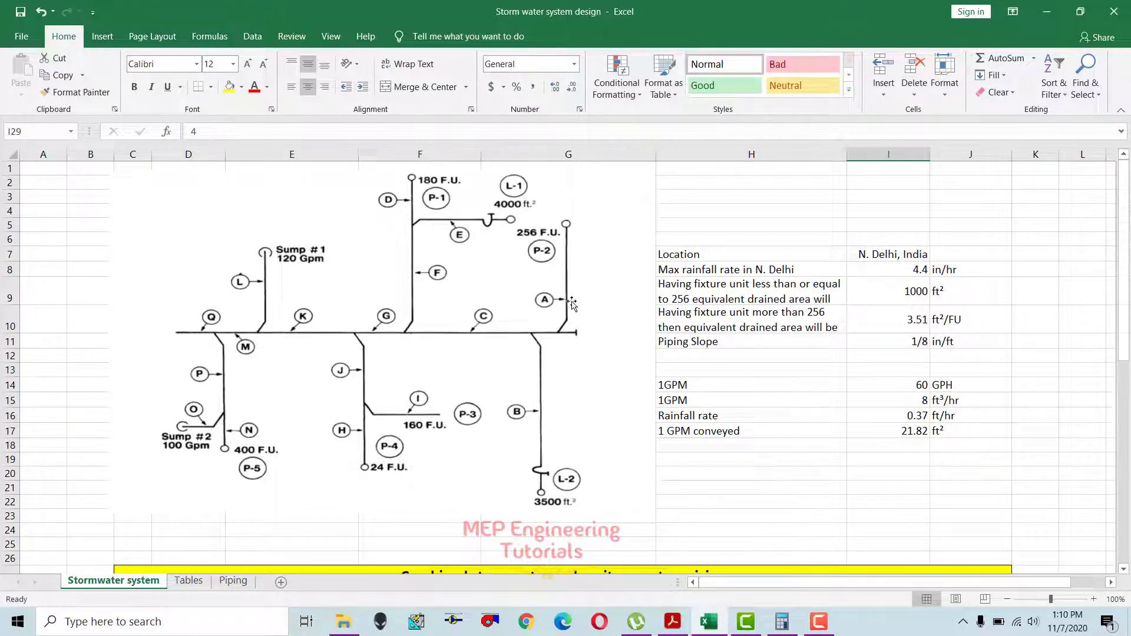
scroll(581, 344, down, 4)
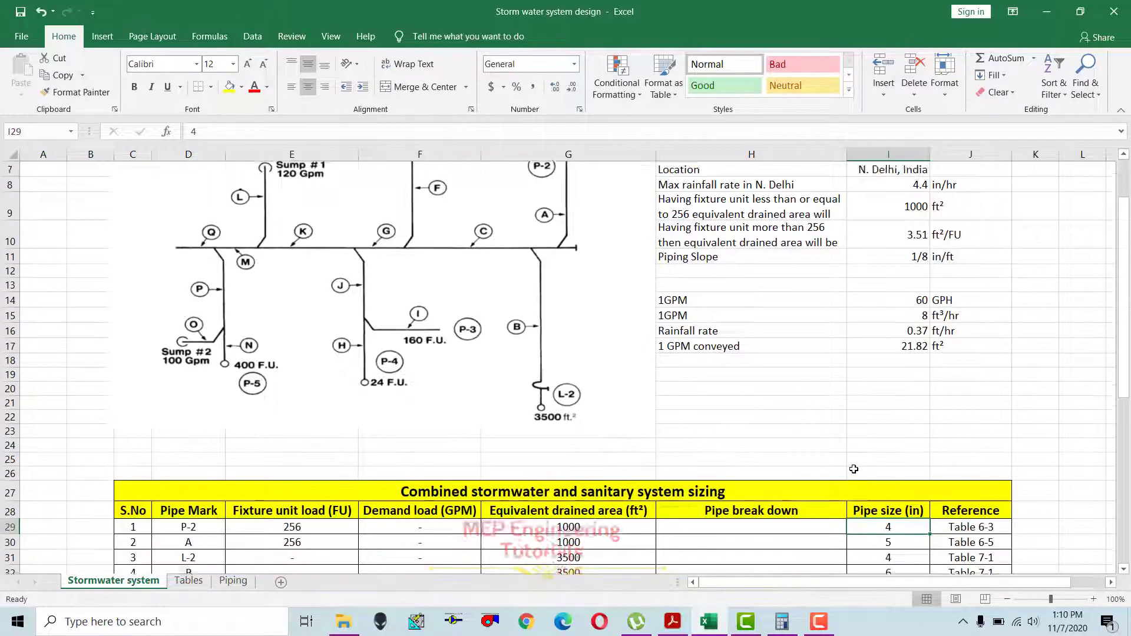
drag(968, 422, 169, 431)
scroll(384, 439, up, 4)
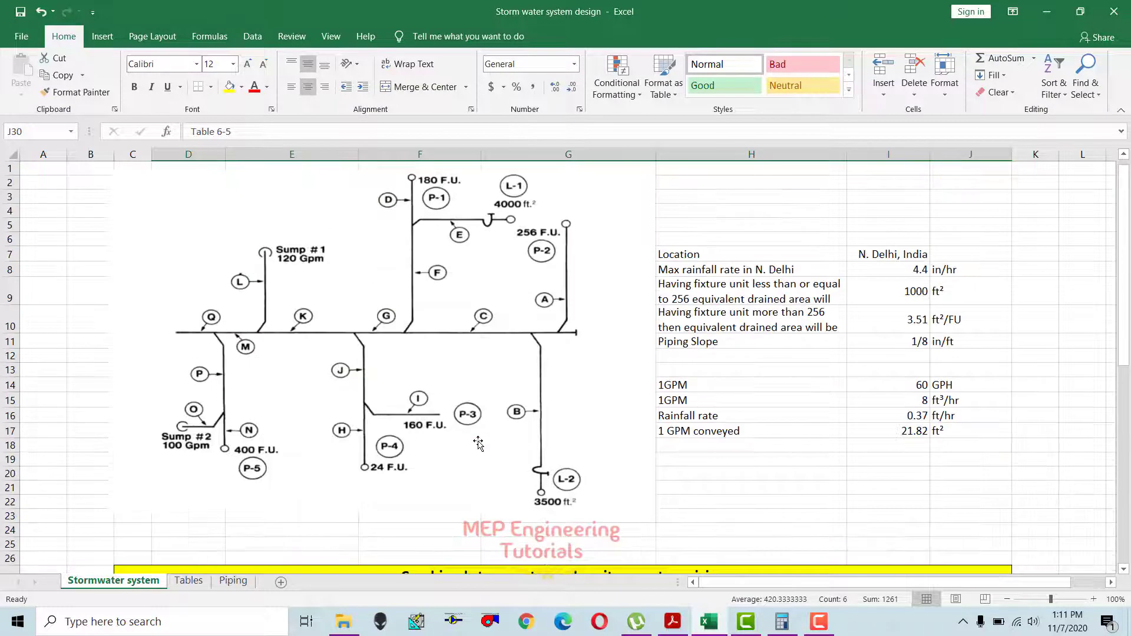
scroll(825, 466, down, 4)
drag(978, 427, 872, 426)
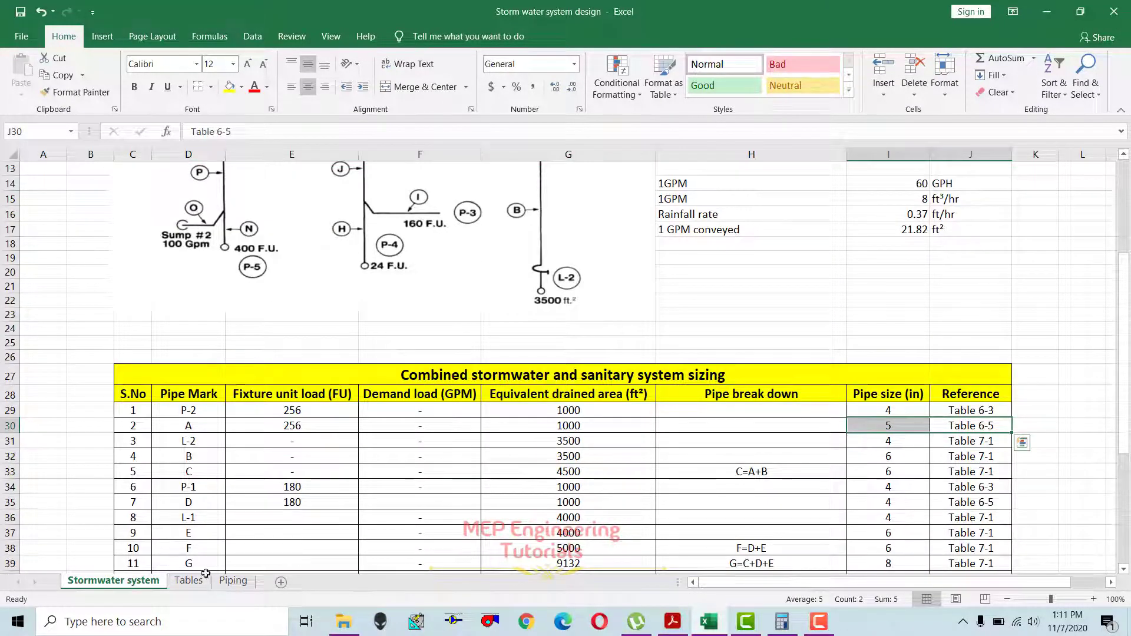
View the soil stack diagram on the Piping sheet and examine Table 6-5 on the Tables sheet for pipe A.
click(234, 581)
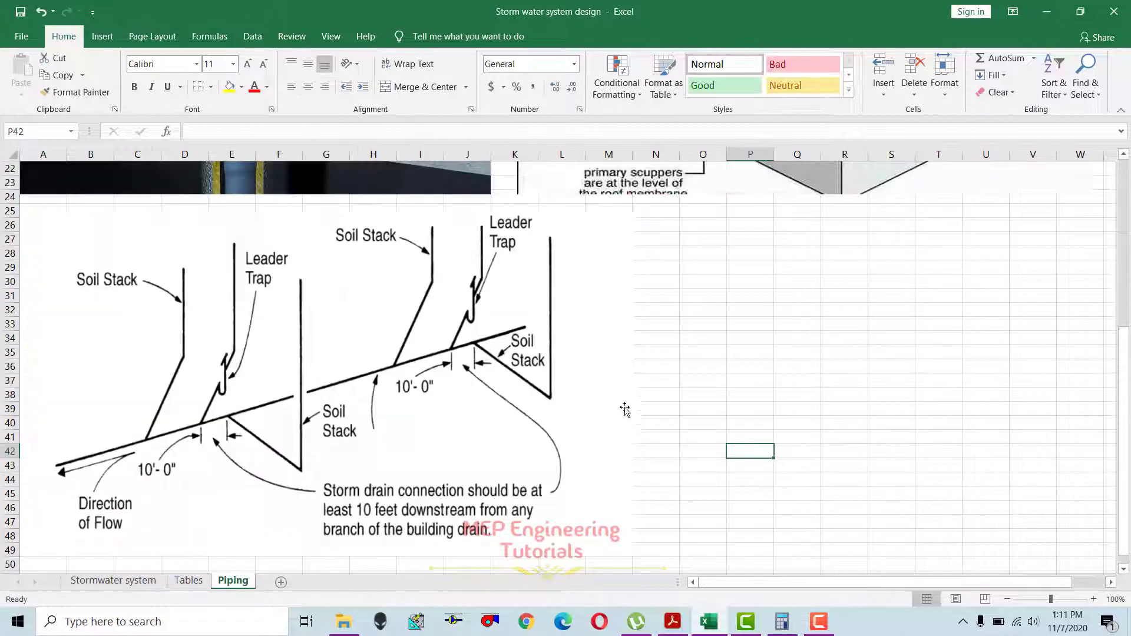
scroll(600, 386, up, 5)
scroll(601, 386, down, 4)
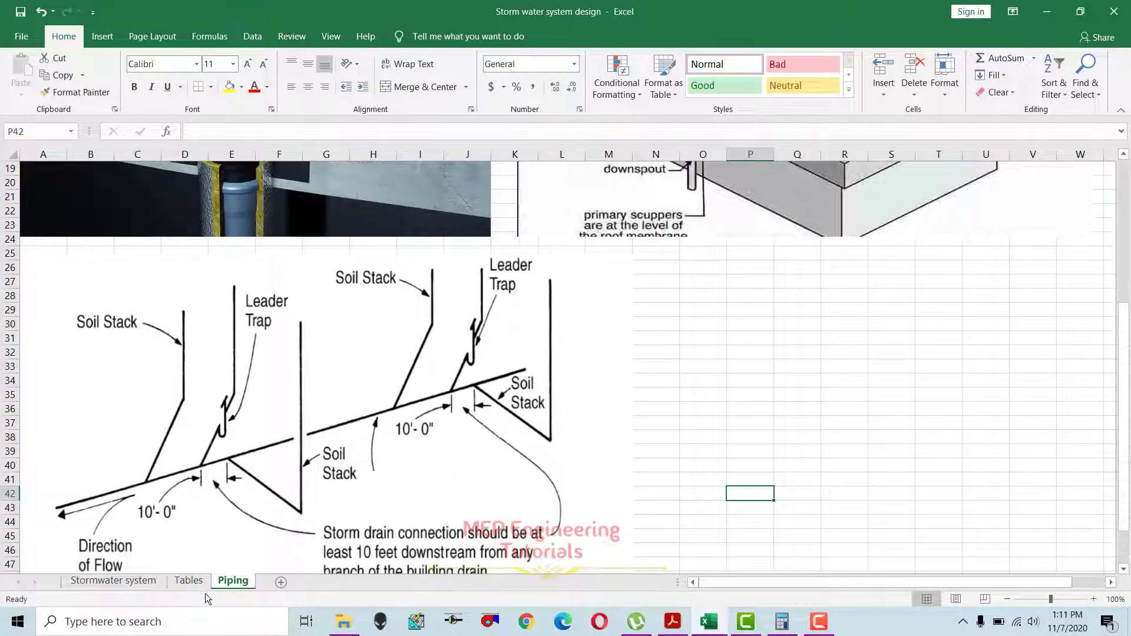
click(189, 581)
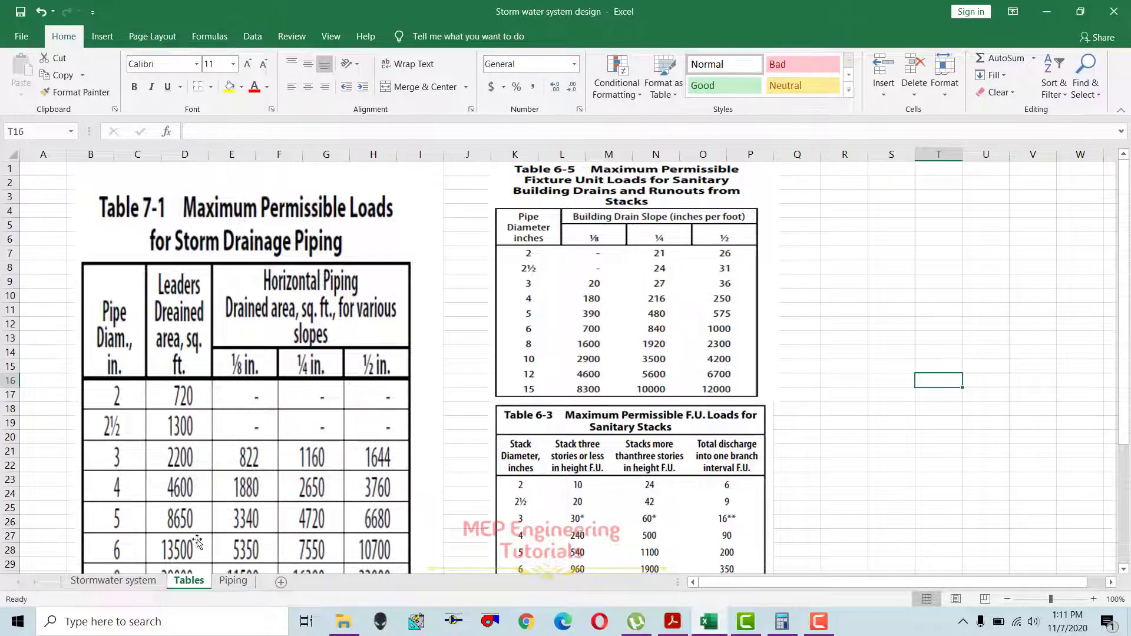
Relate pipe A in the piping diagram to its size and reference in I30:J30, and show the leader trap drawing on the Piping sheet.
click(126, 583)
scroll(531, 342, up, 4)
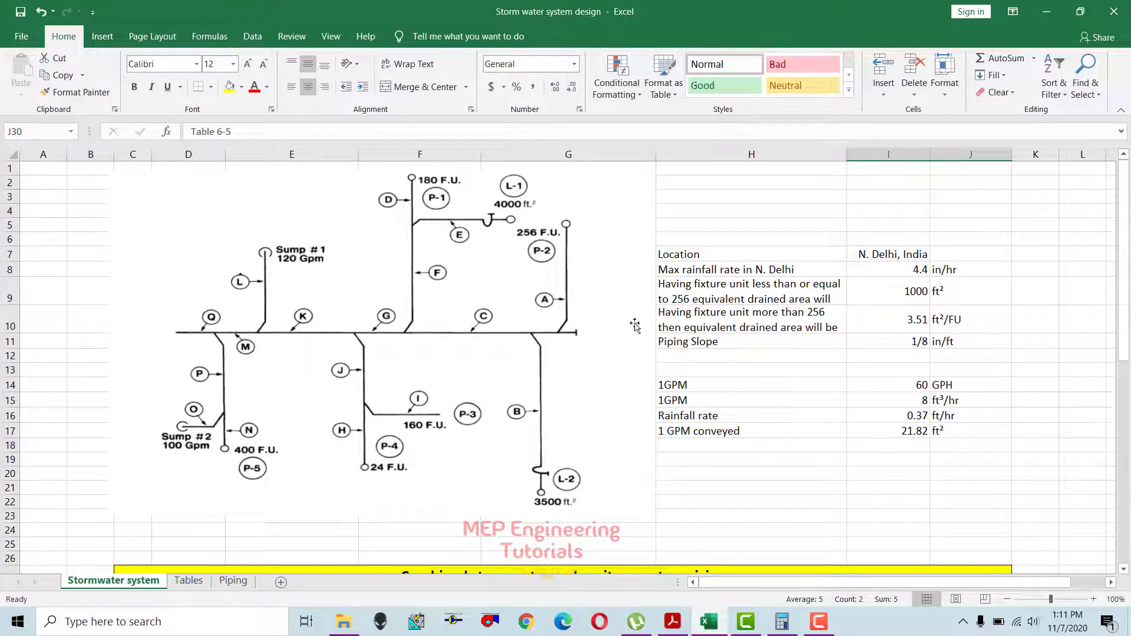
scroll(584, 321, down, 5)
click(888, 381)
drag(971, 381, 887, 381)
scroll(540, 372, up, 5)
click(233, 581)
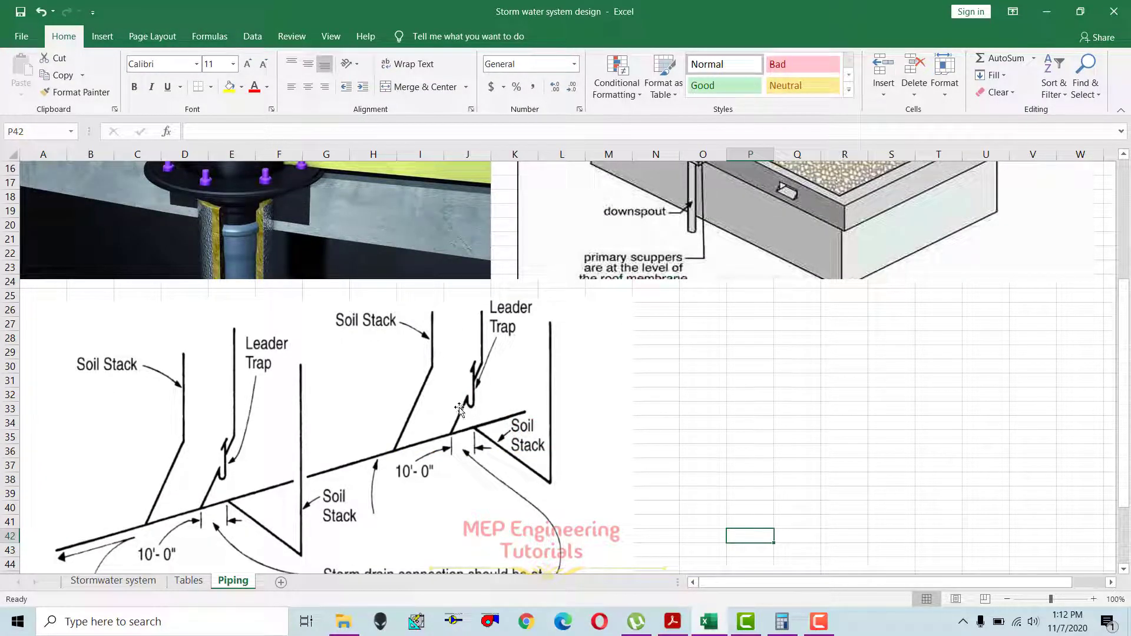
Highlight leader L-2's drained area, reference and full entry in D31:J31 of the sizing table, and consult Table 7-1 on the Tables sheet.
click(113, 581)
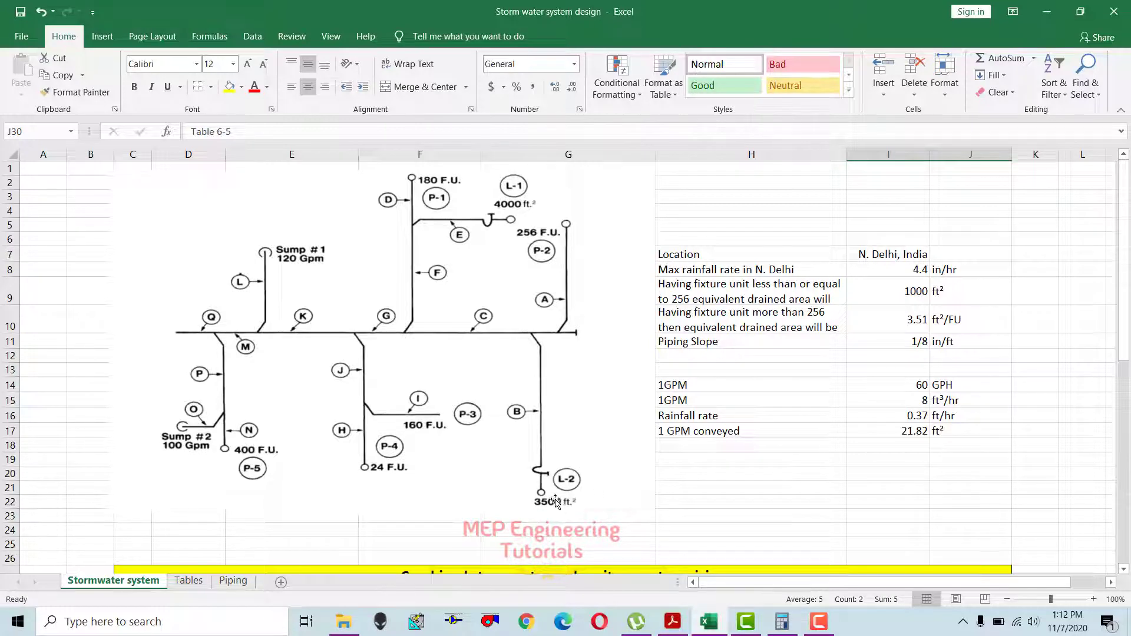
scroll(555, 504, down, 4)
click(534, 442)
drag(322, 441, 970, 441)
click(583, 441)
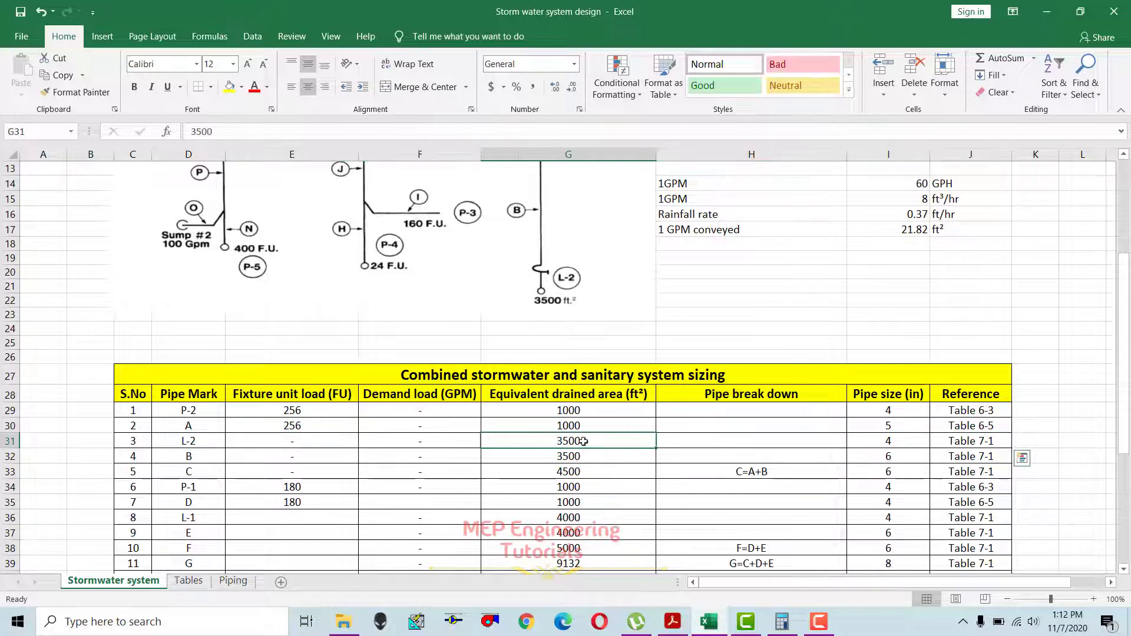
click(942, 442)
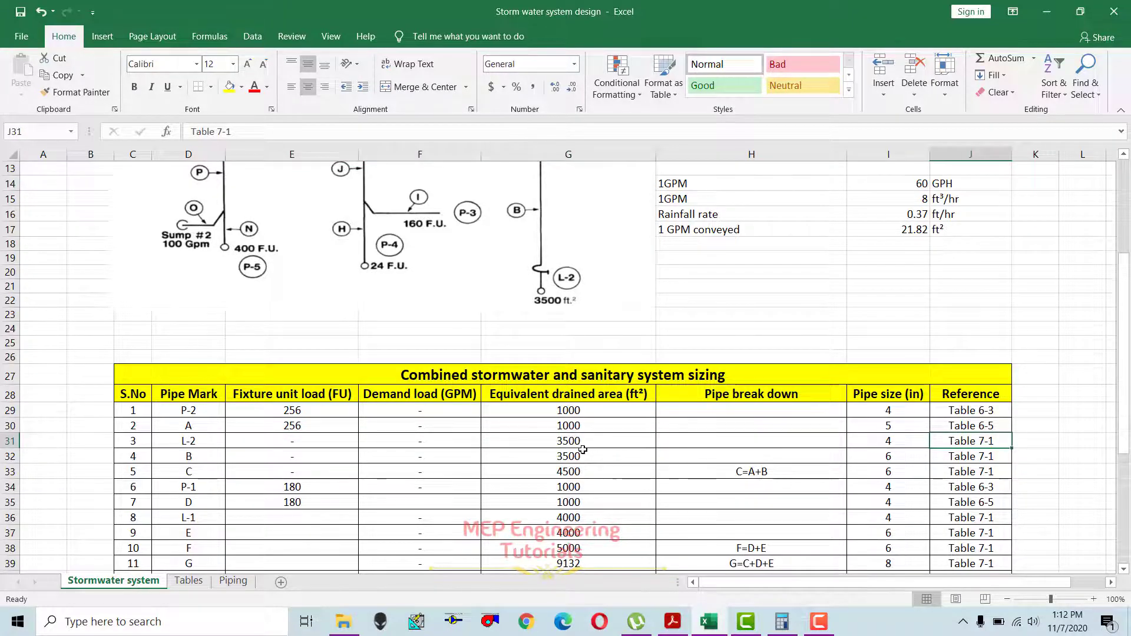
drag(169, 445, 971, 441)
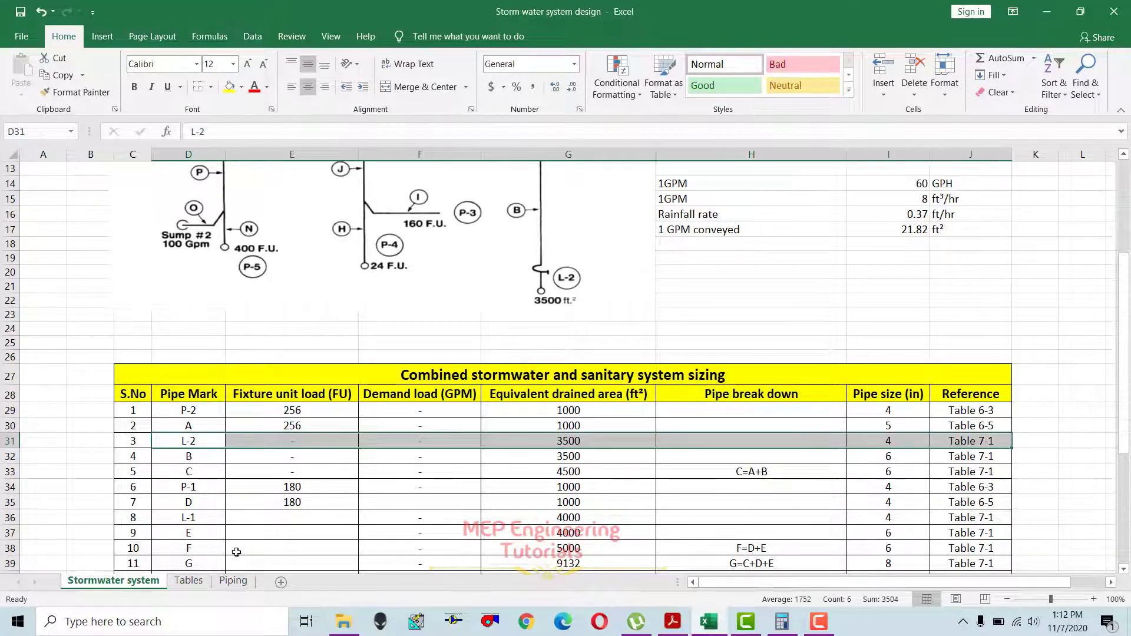
click(188, 580)
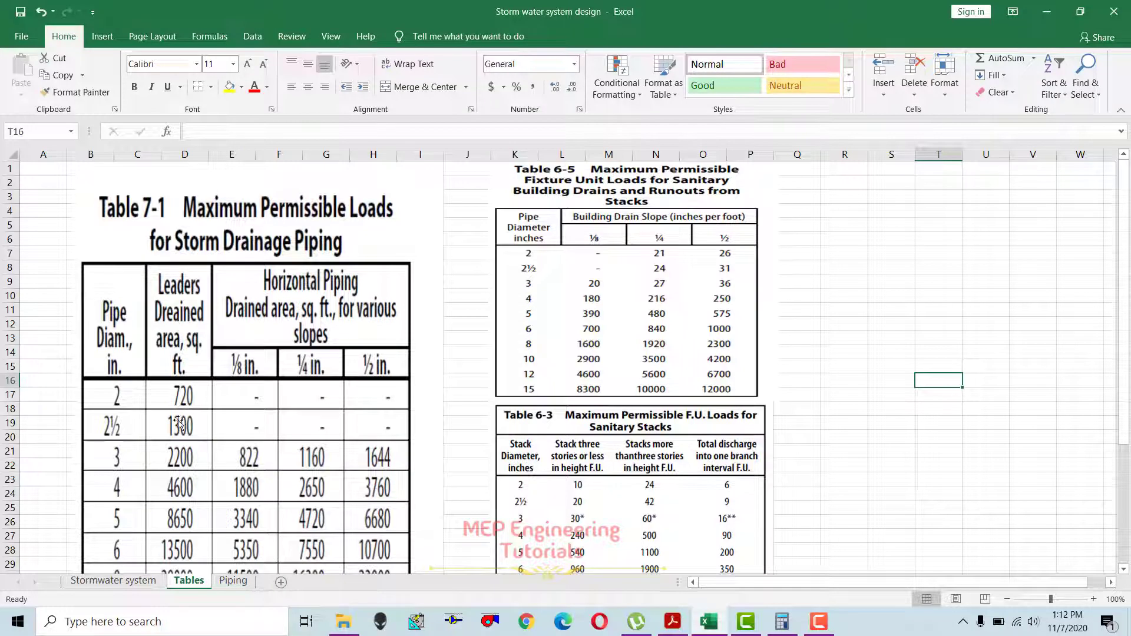
Compare leader L-2's entry in D31:J31 with Table 7-1 on the Tables sheet and return to the Stormwater system sheet.
click(145, 585)
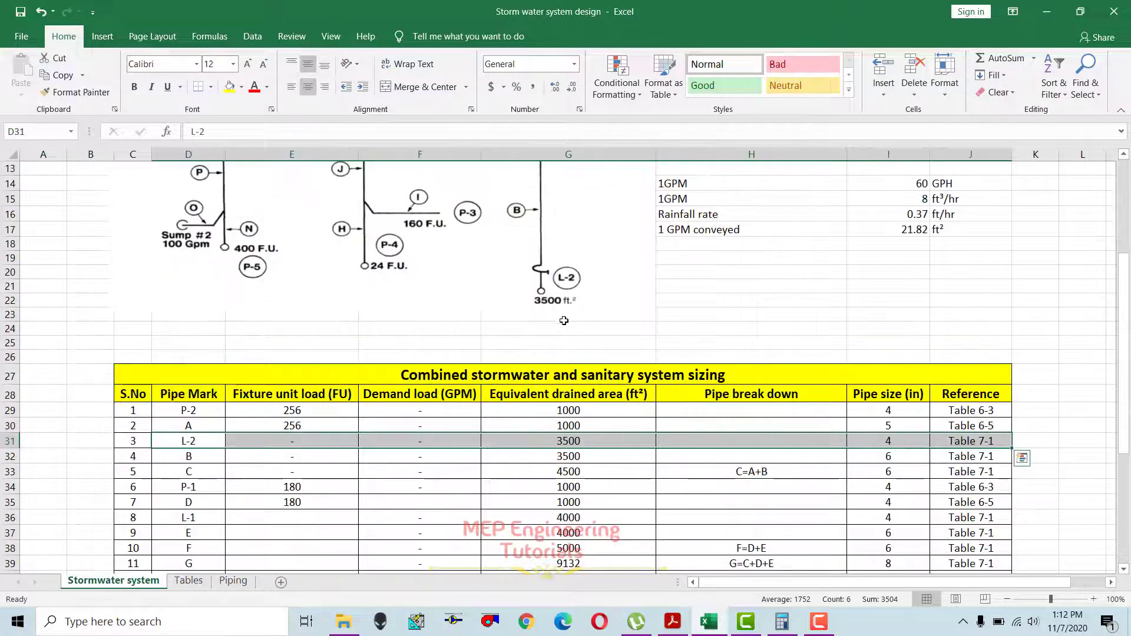
click(188, 580)
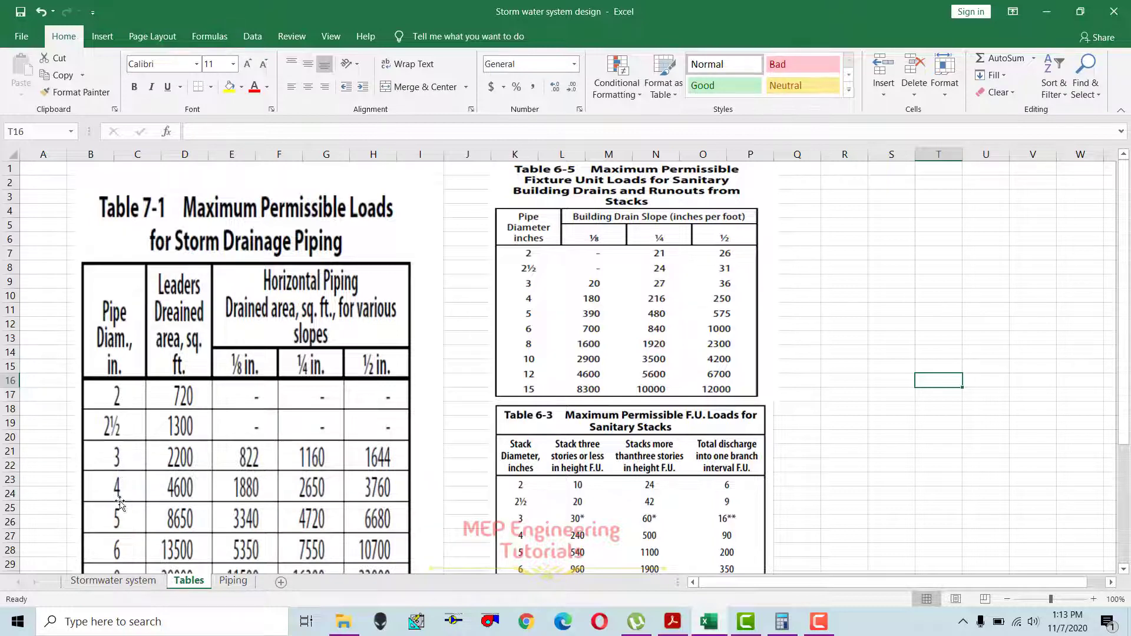
click(113, 581)
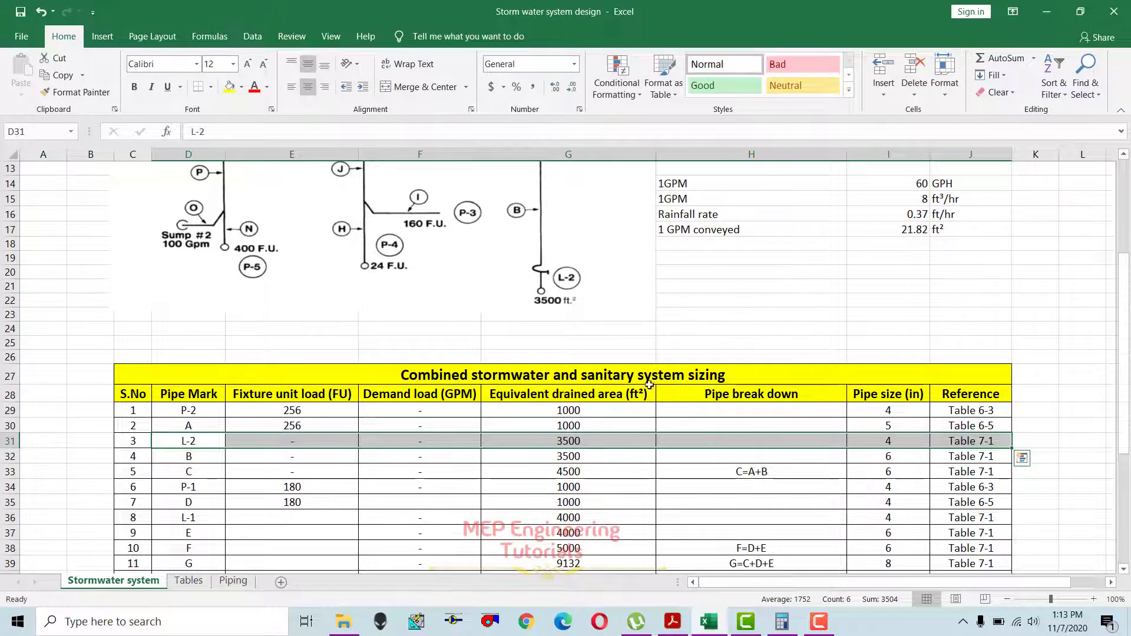
Locate pipe B in the piping diagram and highlight its sizing row C32:J32, including the drained area through reference in G32:J32.
scroll(629, 386, up, 2)
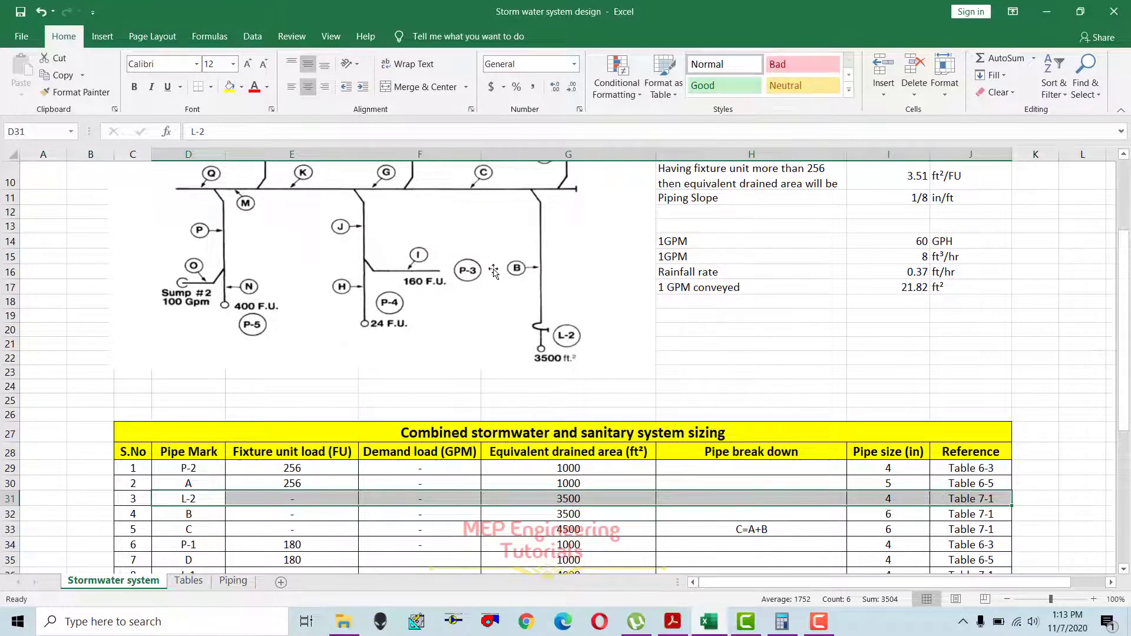
drag(131, 515, 966, 513)
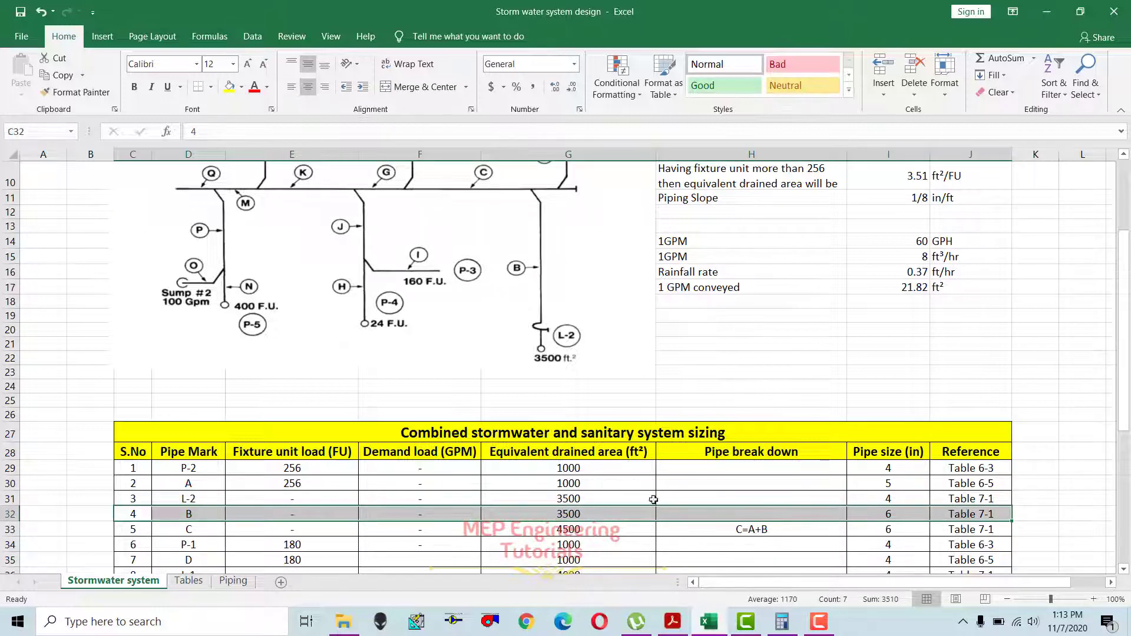
click(574, 514)
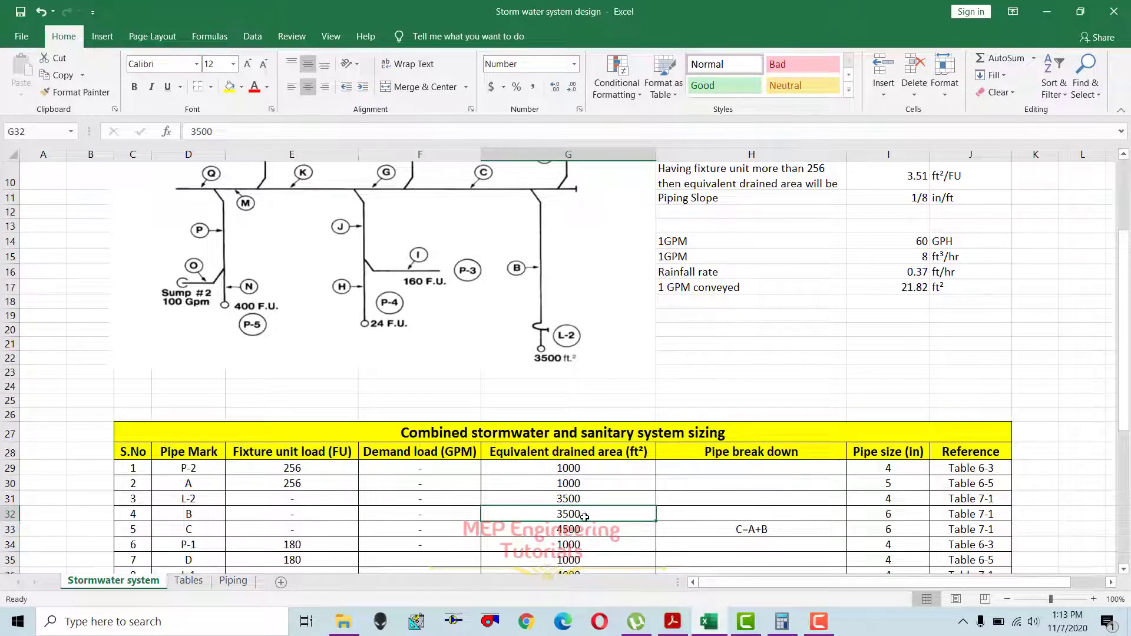
key(shift+Right)
key(shift+Right)
key(shift+Right)
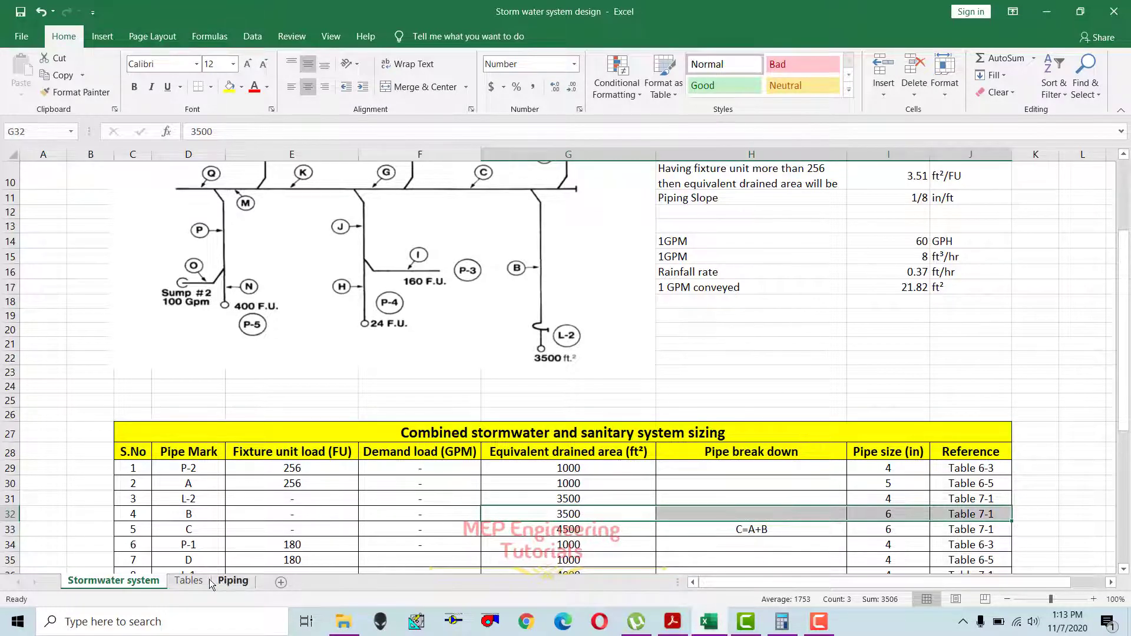
Consult Table 7-1 on the Tables sheet for pipe B and highlight its sizing entries in D32:J32.
click(188, 580)
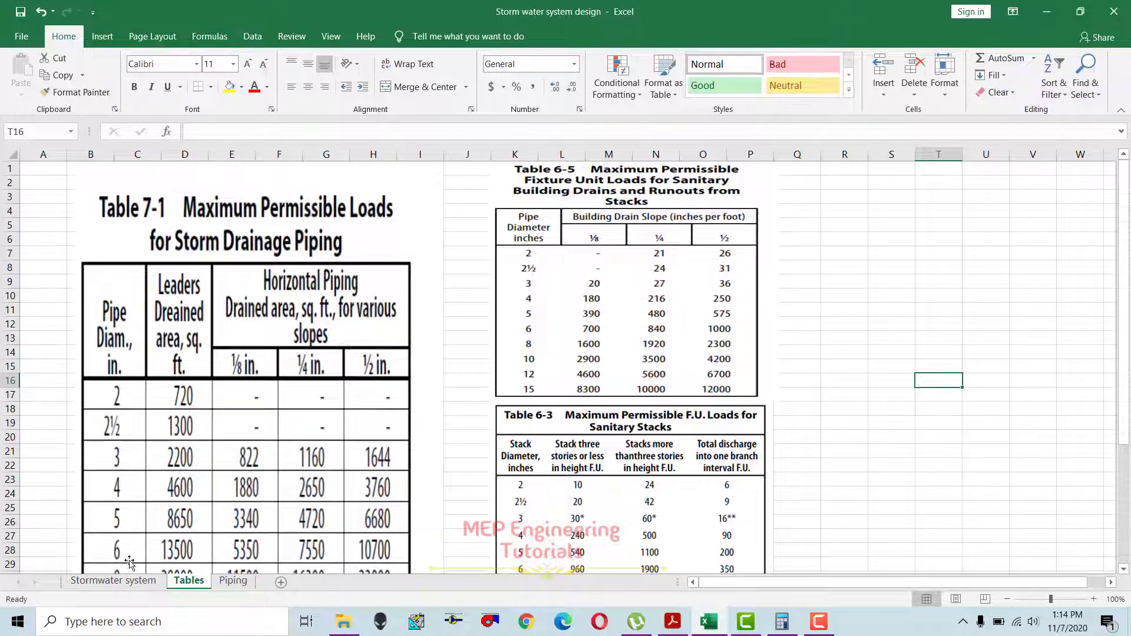
click(113, 581)
drag(977, 514, 194, 518)
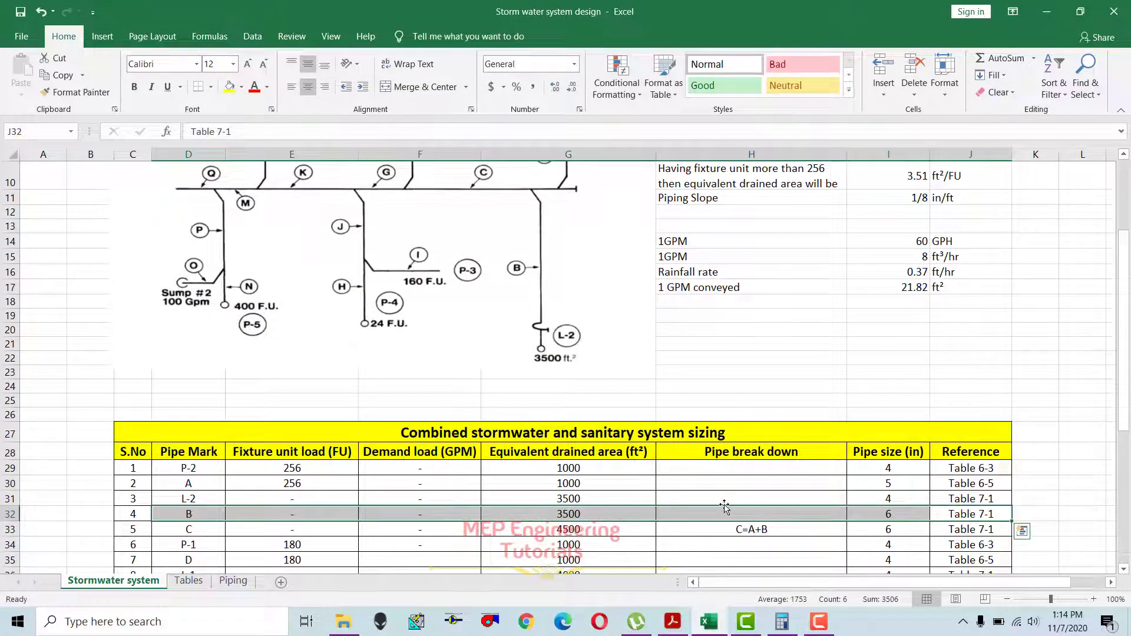
Trace pipe C back to pipes A and B in the piping diagram and highlight its sizing row C33:J33.
scroll(724, 507, up, 3)
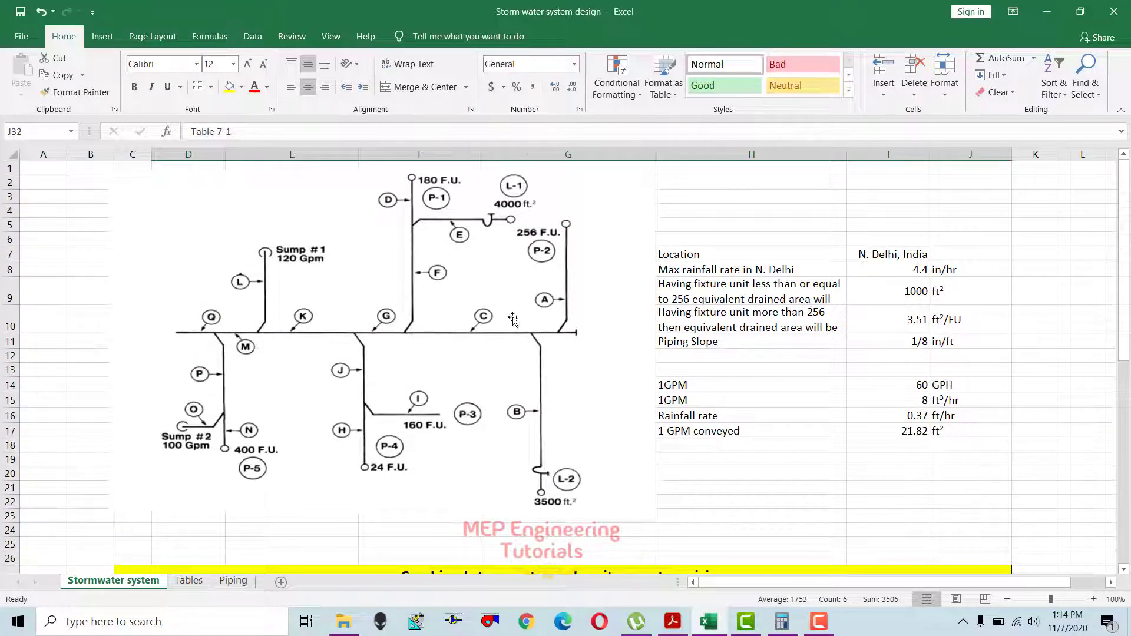
scroll(526, 406, down, 5)
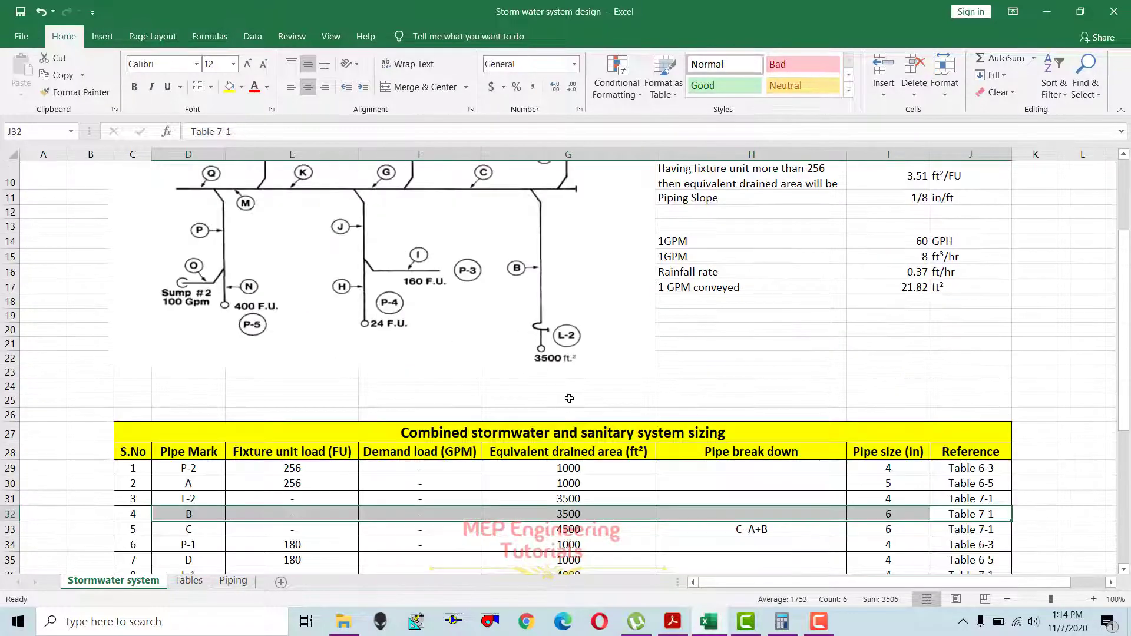
drag(139, 427, 966, 427)
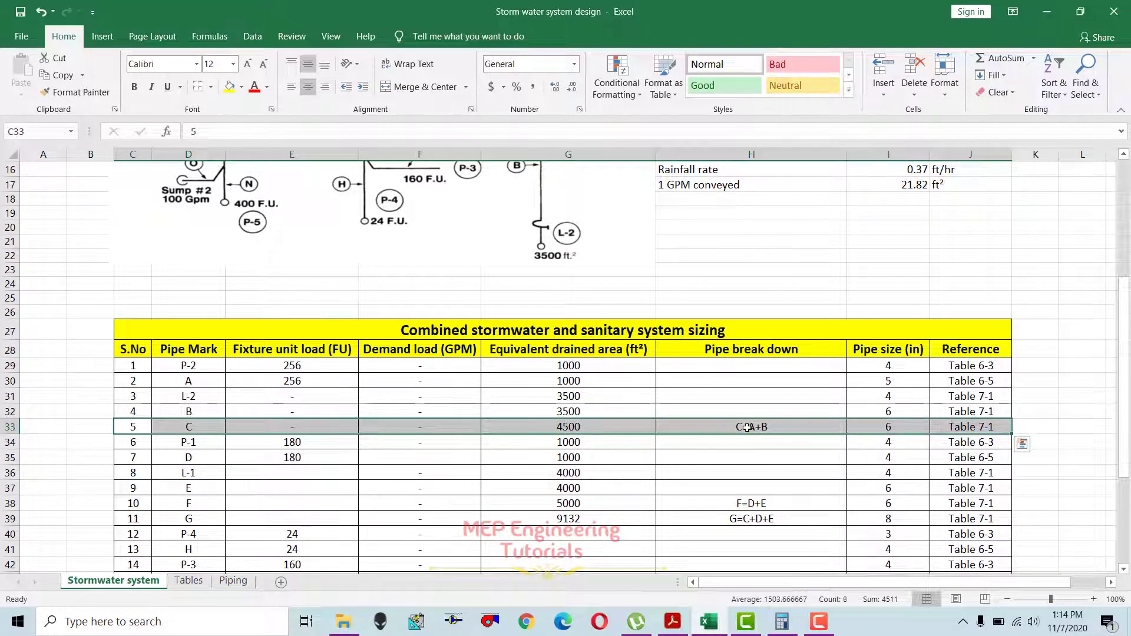
scroll(725, 444, up, 2)
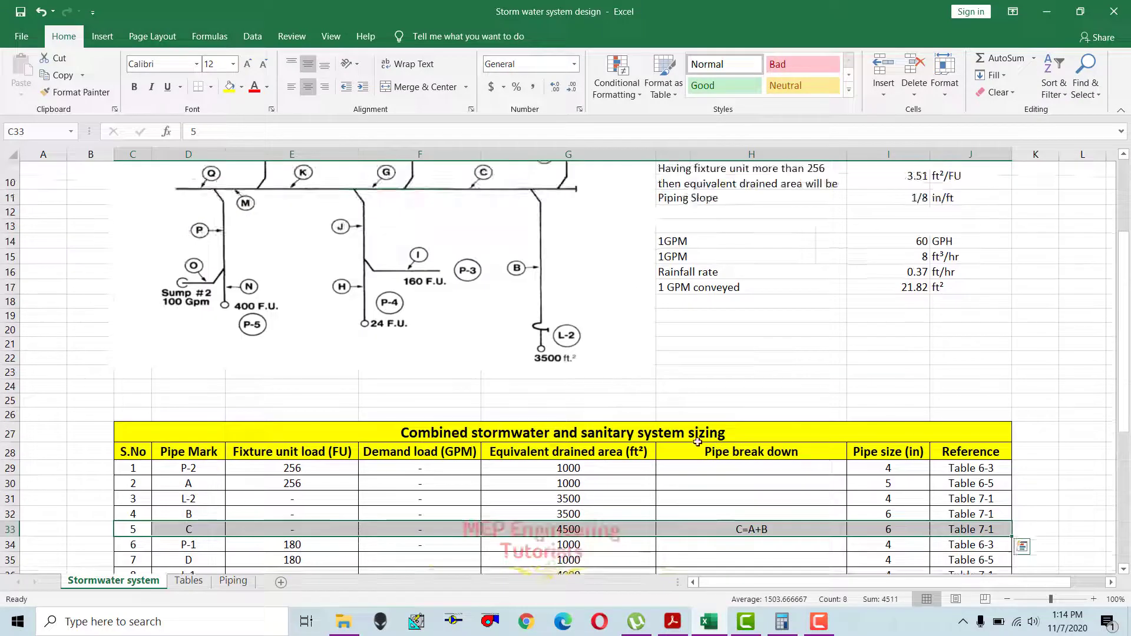
scroll(665, 431, down, 2)
Inspect the formula behind pipe C's drained area in G33, leave it as is, and highlight pipe C's entries in row 33.
click(584, 410)
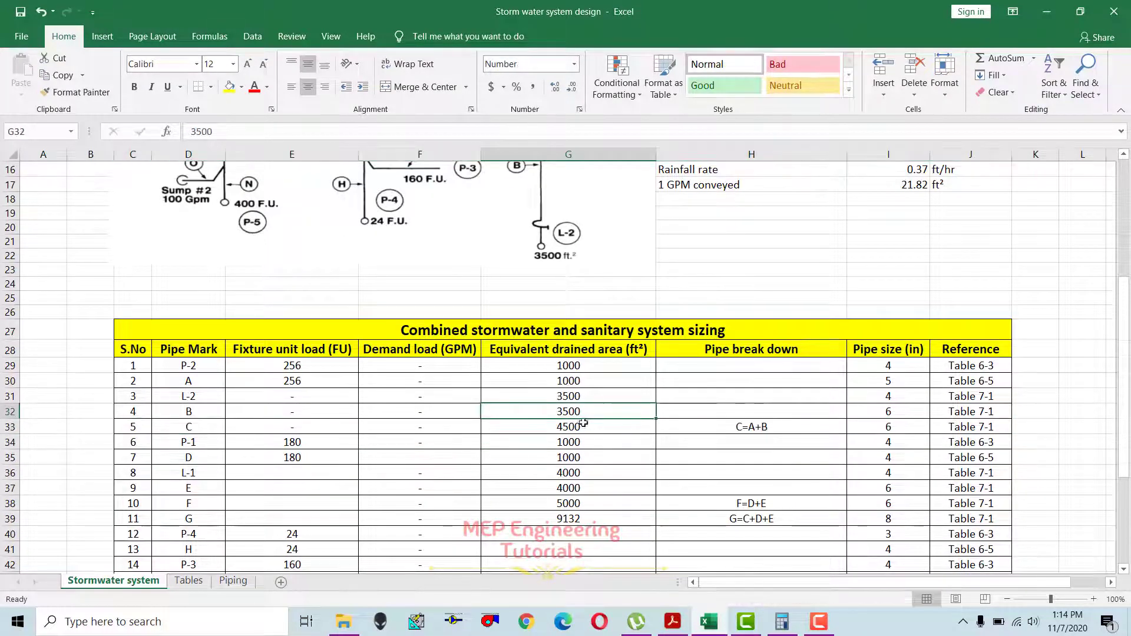
double_click(577, 426)
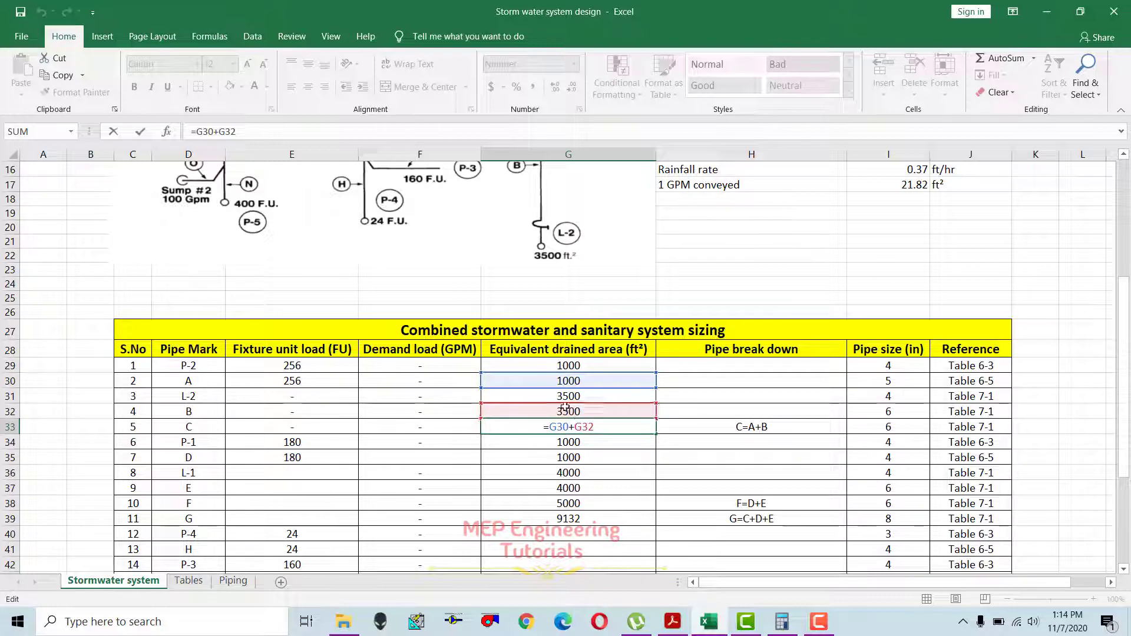
key(Return)
click(589, 426)
click(136, 426)
drag(230, 426, 978, 426)
Relate P-2's fixture unit load in E29 and drained area in G29 to the 256-or-less fixture unit rule in H9:J9.
click(590, 369)
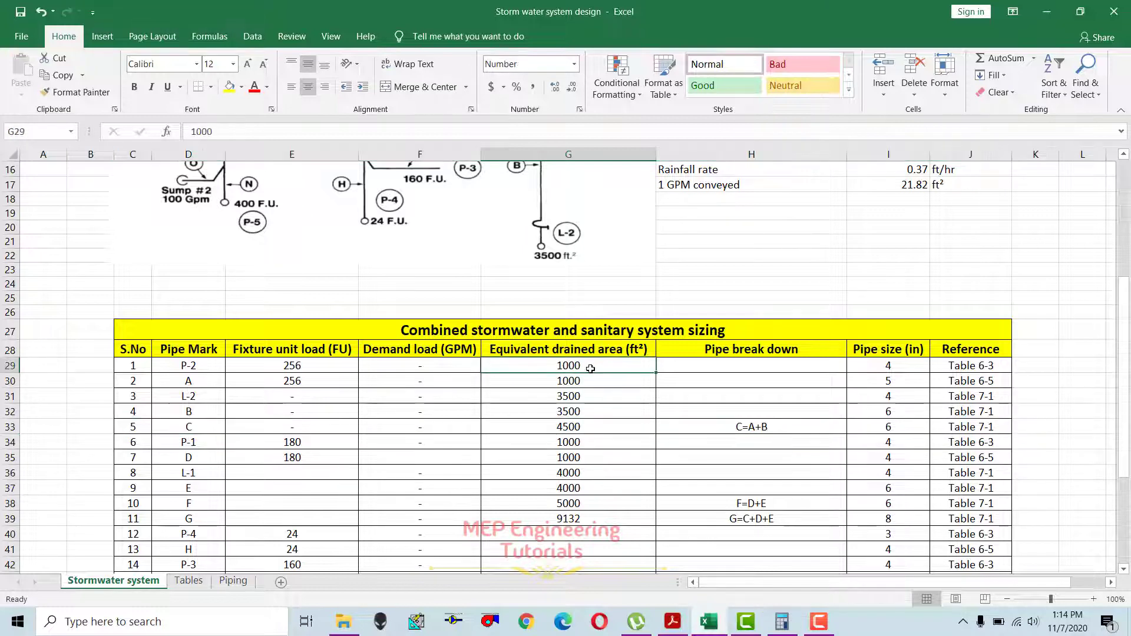
click(287, 368)
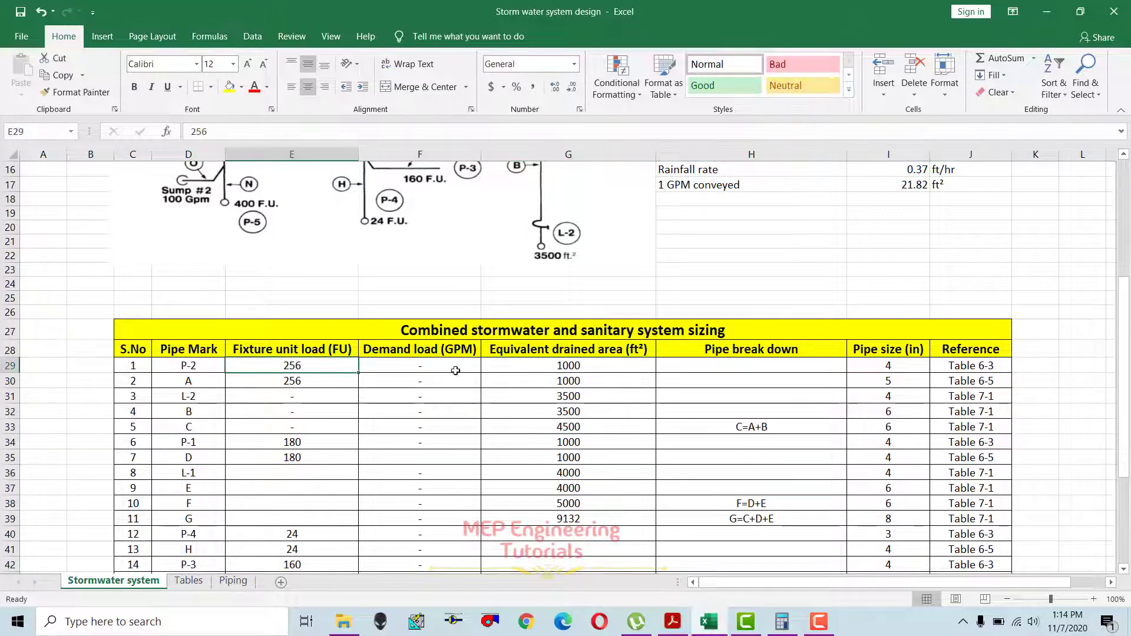
click(589, 366)
scroll(589, 367, up, 5)
drag(715, 292, 946, 291)
scroll(590, 430, down, 6)
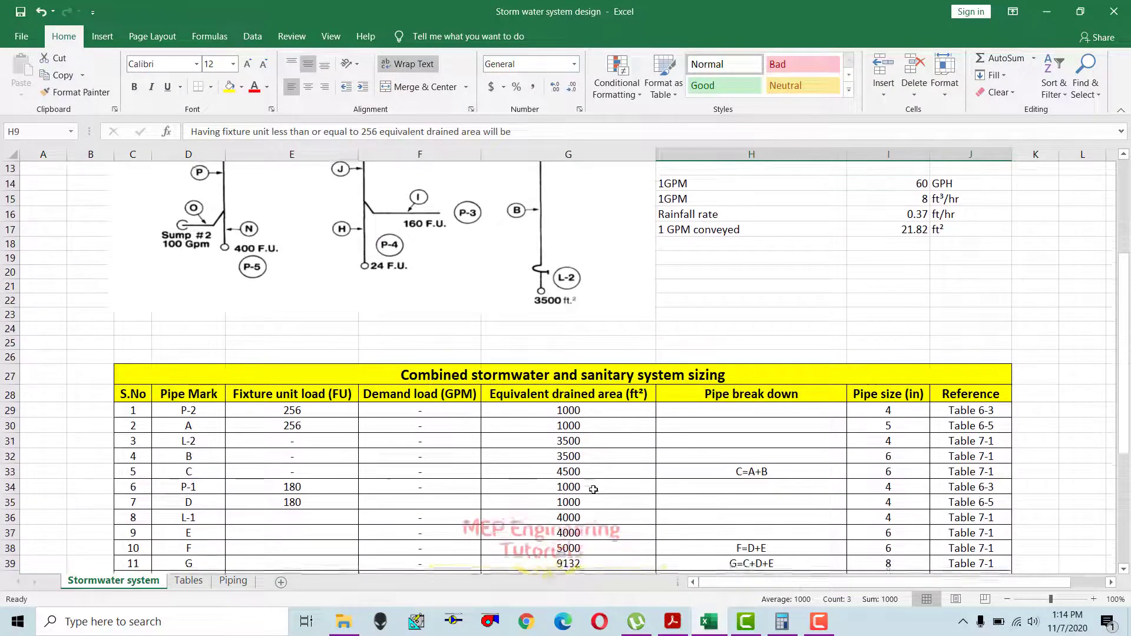
Highlight pipe C's complete sizing row C33:J33 and relate it to pipe C's position in the piping diagram.
click(590, 430)
drag(132, 382, 964, 382)
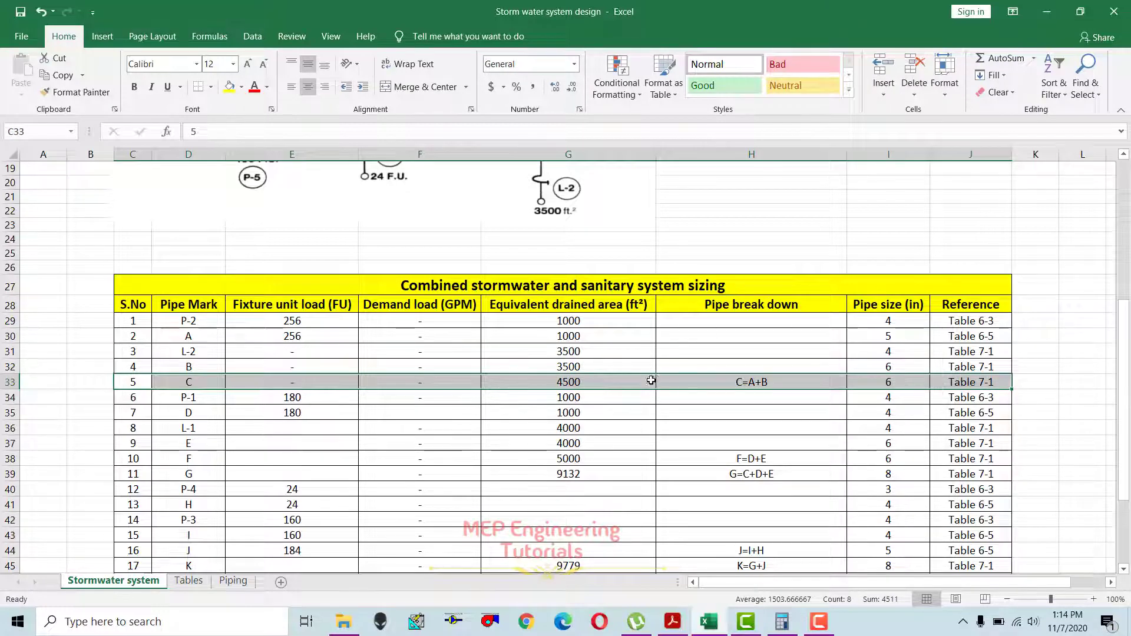
scroll(648, 393, up, 6)
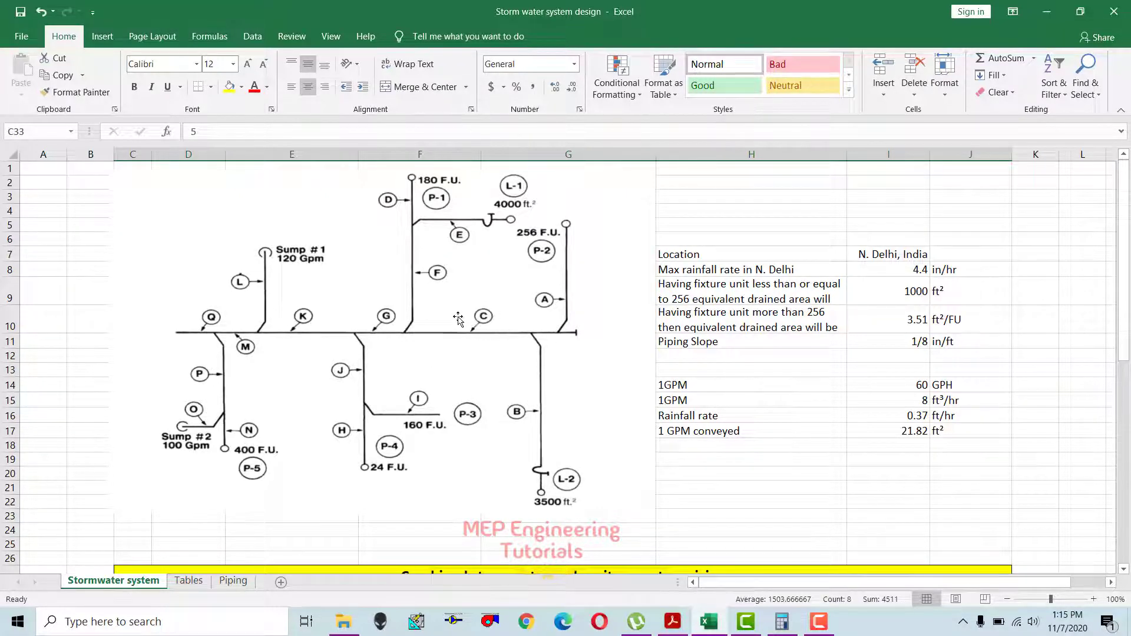
scroll(483, 330, down, 6)
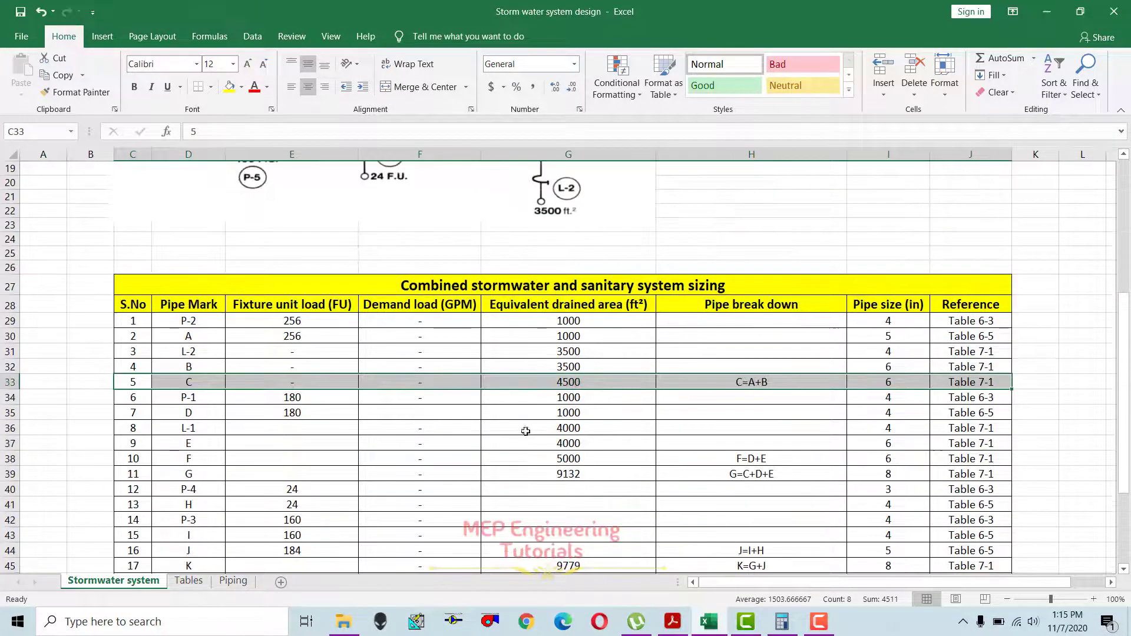
drag(137, 382, 966, 382)
Examine pipe C's drained area in G33 and size and reference in I33:J33, and check them against Table 7-1 on the Tables sheet.
click(201, 384)
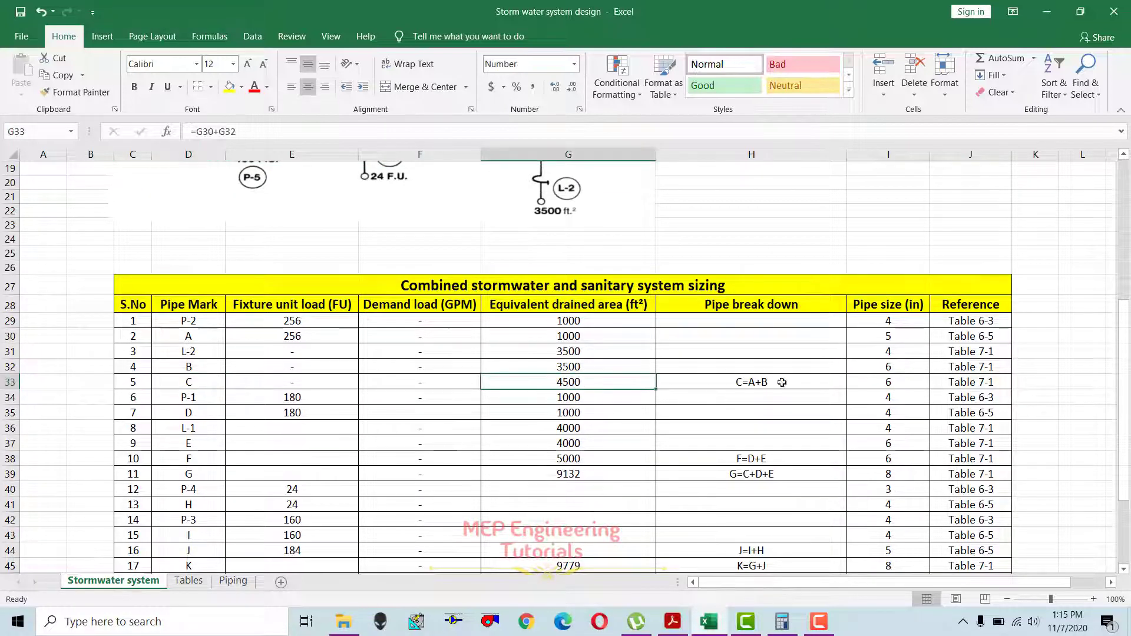
click(970, 388)
key(shift+Left)
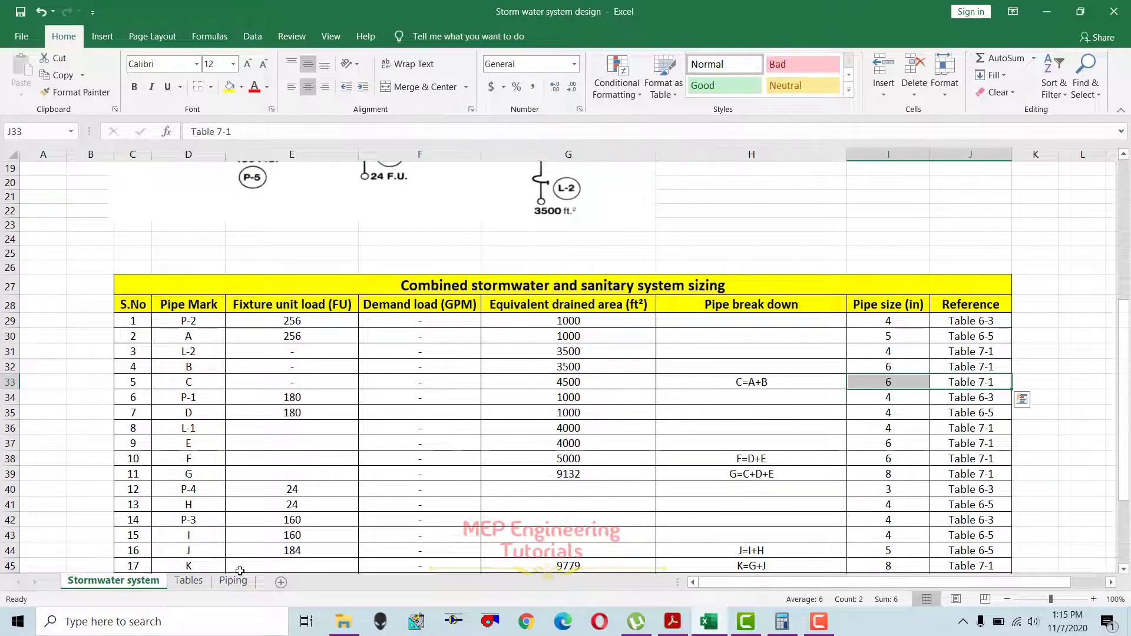
click(189, 581)
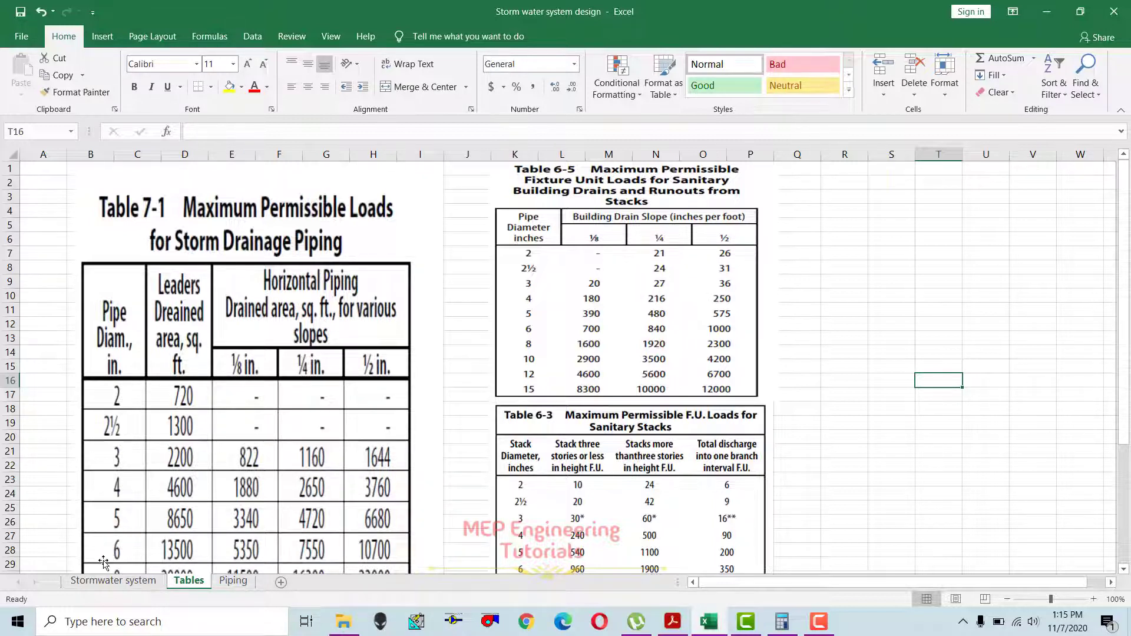
click(113, 581)
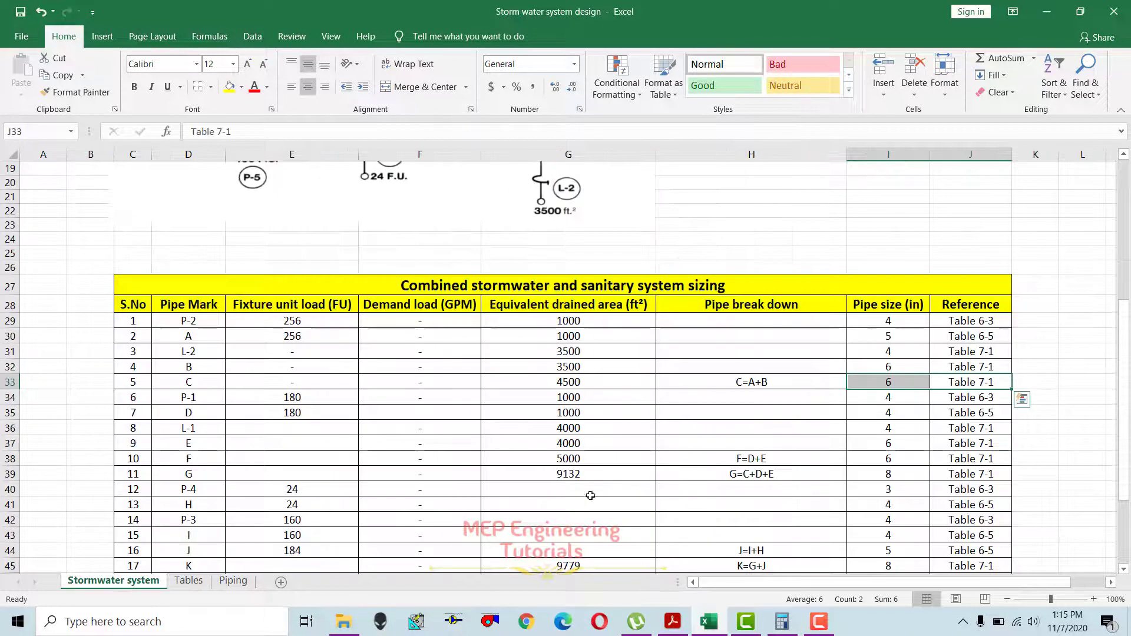
drag(988, 386, 142, 385)
Review the full piping diagram and highlight pipe K's sizing entries in row 45, including its pipe breakdown in H45.
click(523, 428)
scroll(525, 429, up, 5)
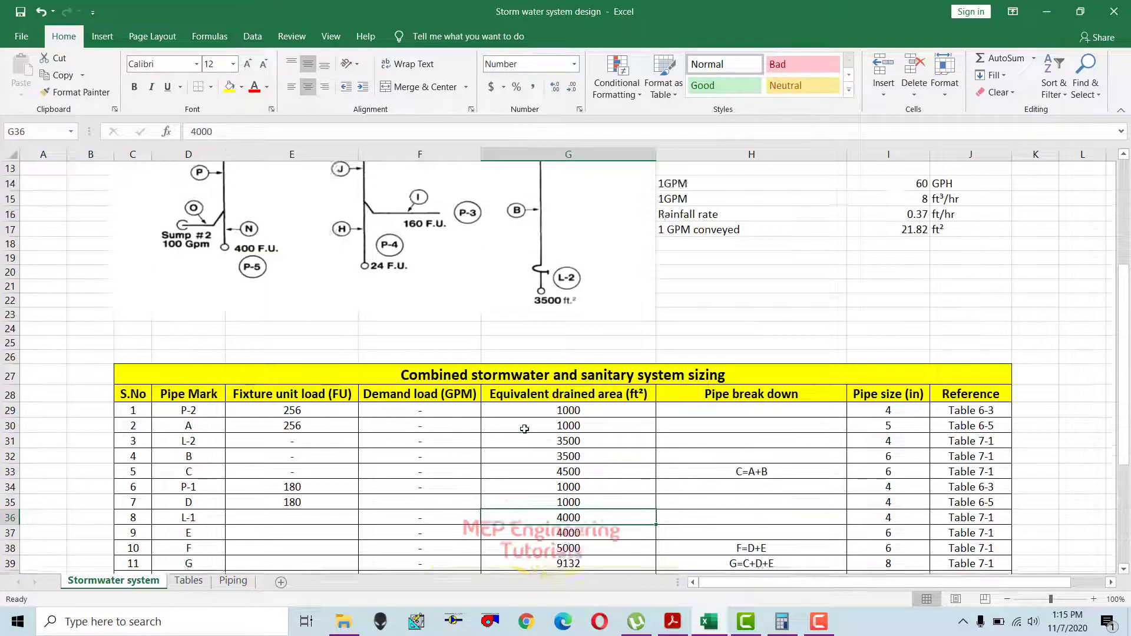
scroll(524, 429, up, 1)
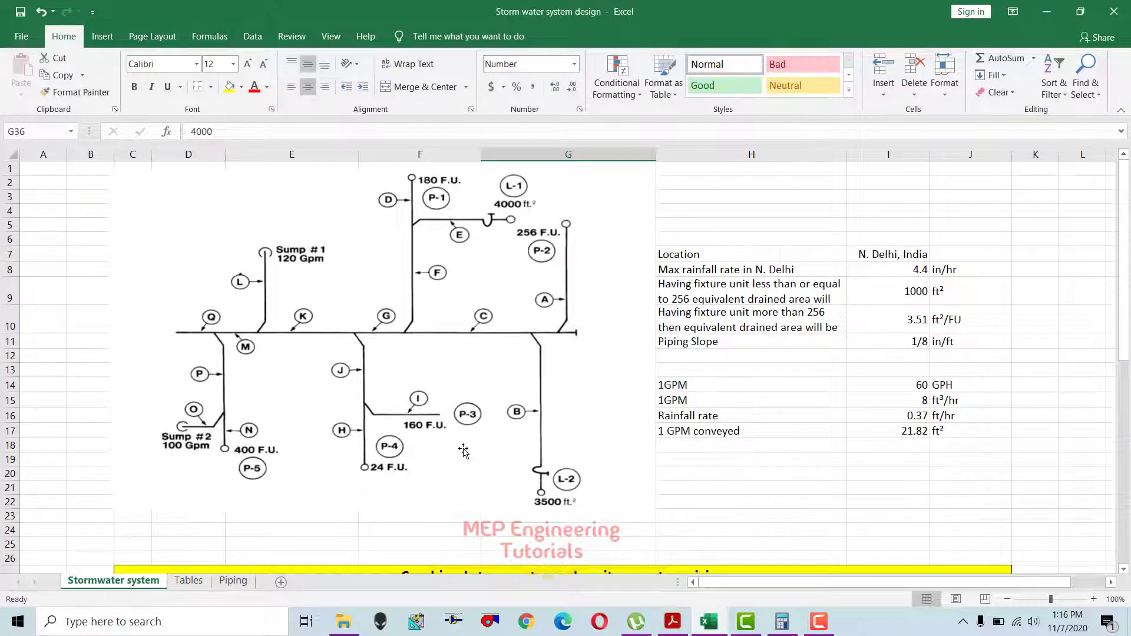
scroll(459, 439, down, 6)
scroll(189, 521, down, 1)
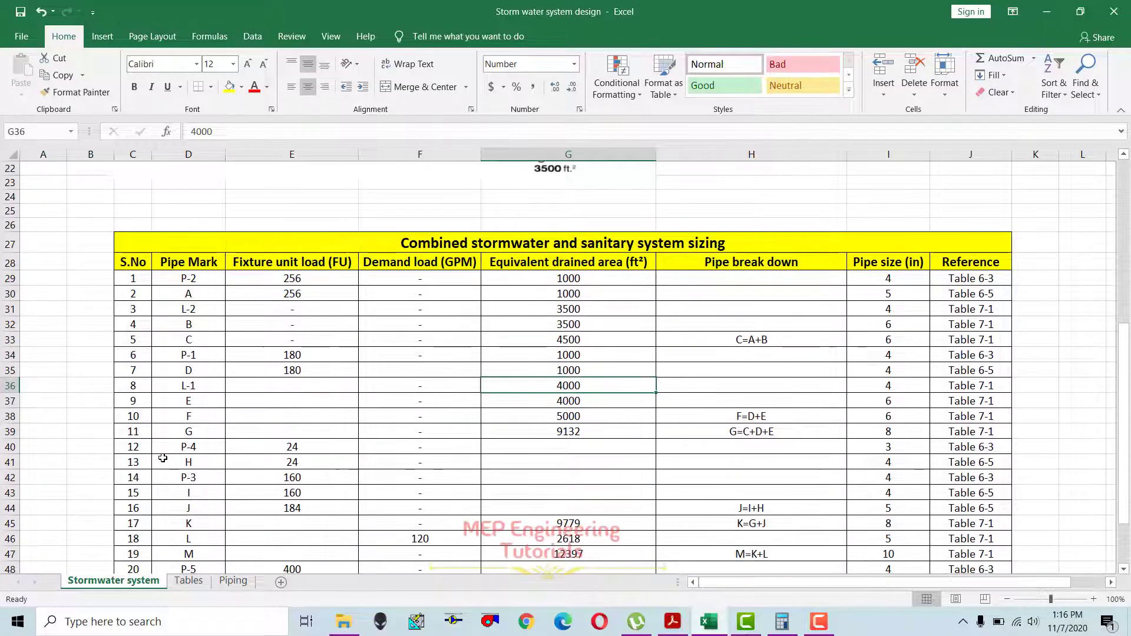
drag(136, 524, 766, 523)
click(766, 523)
Examine the more-than-256 fixture unit rule in H10 and the 1 GPM conveyed area label and formula in H17 and I17.
scroll(620, 449, up, 3)
scroll(620, 449, up, 3)
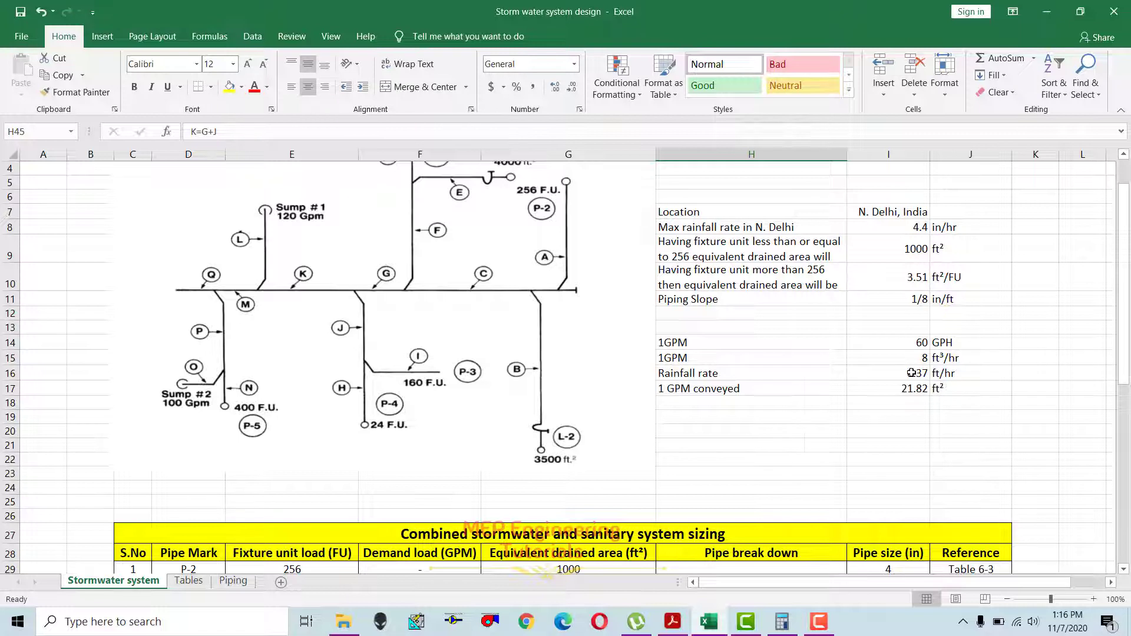
click(784, 281)
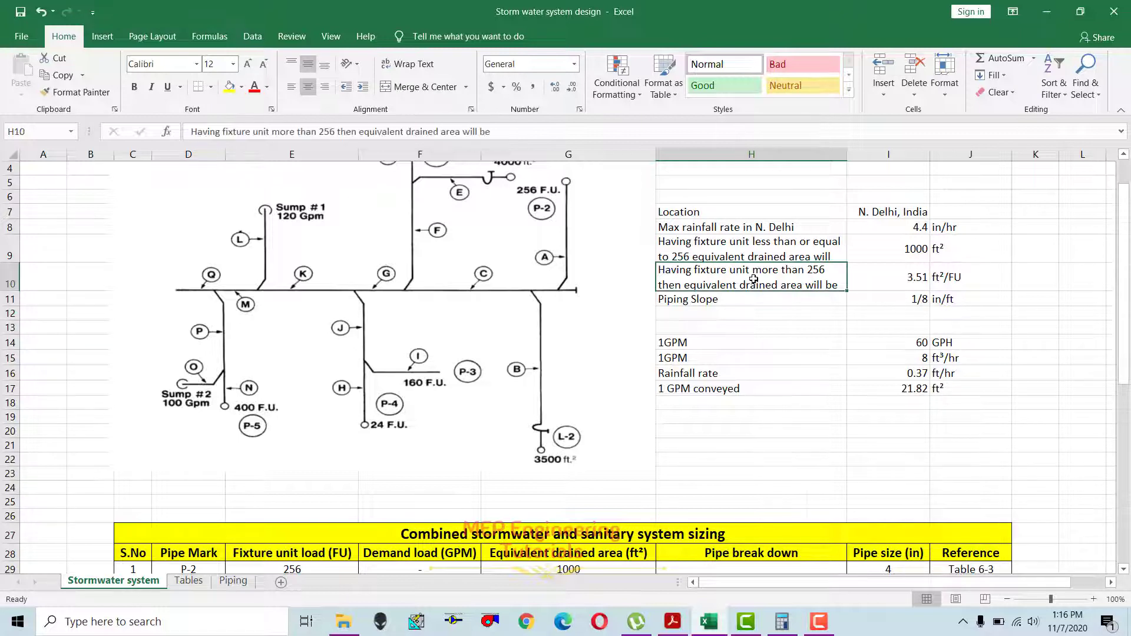
click(839, 390)
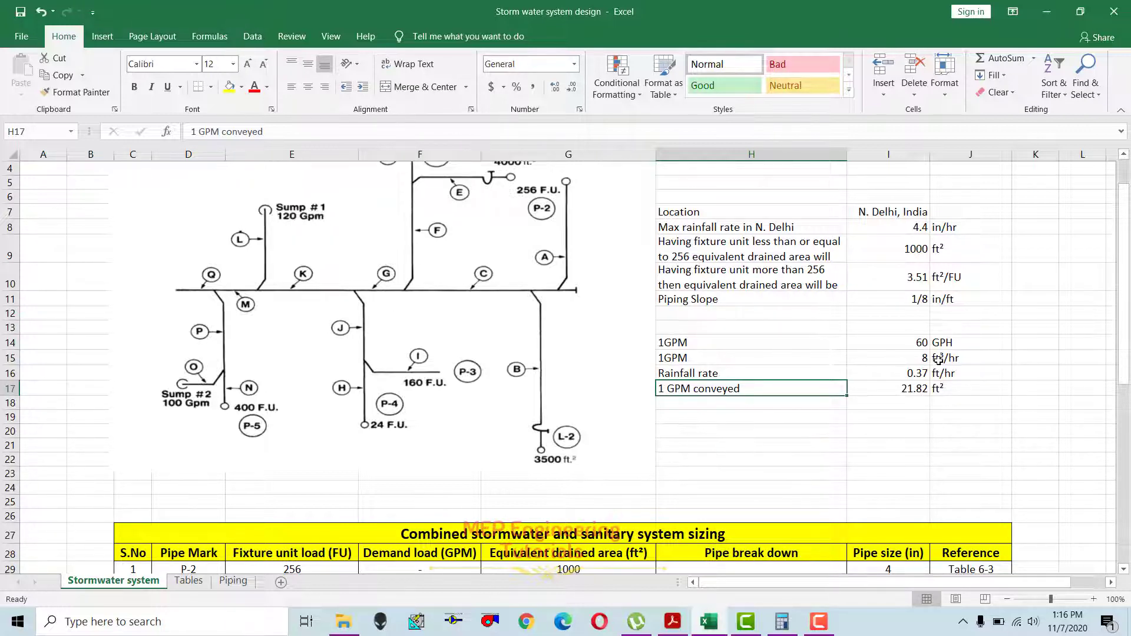
click(922, 389)
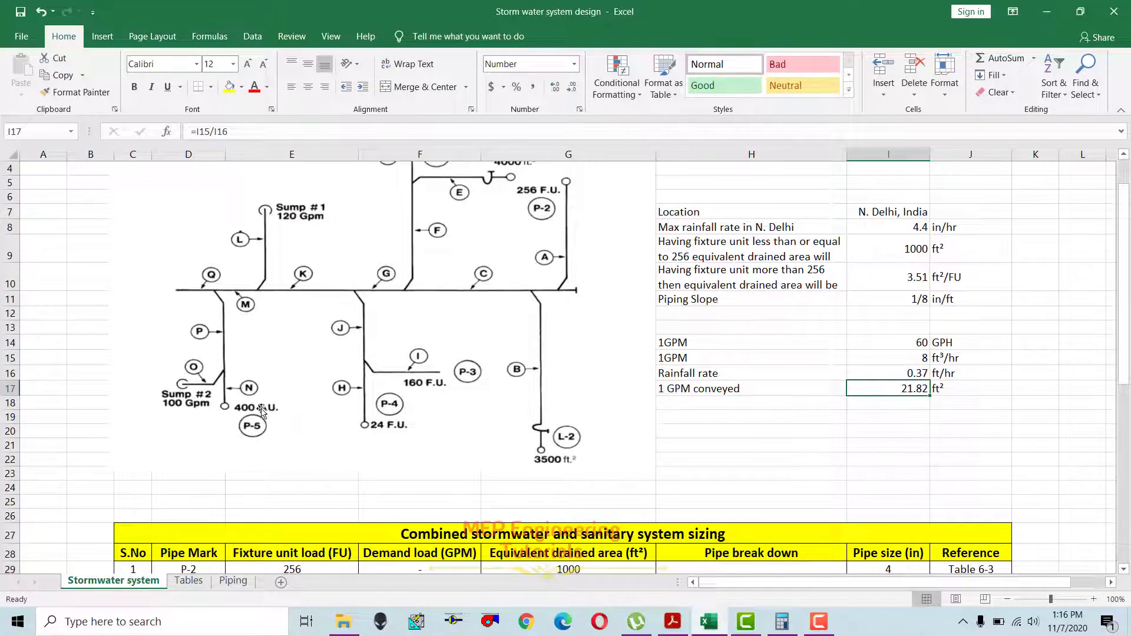
Highlight P-5's sizing row C48:J48 and locate P-5 in the piping diagram.
scroll(298, 439, down, 3)
scroll(297, 439, down, 5)
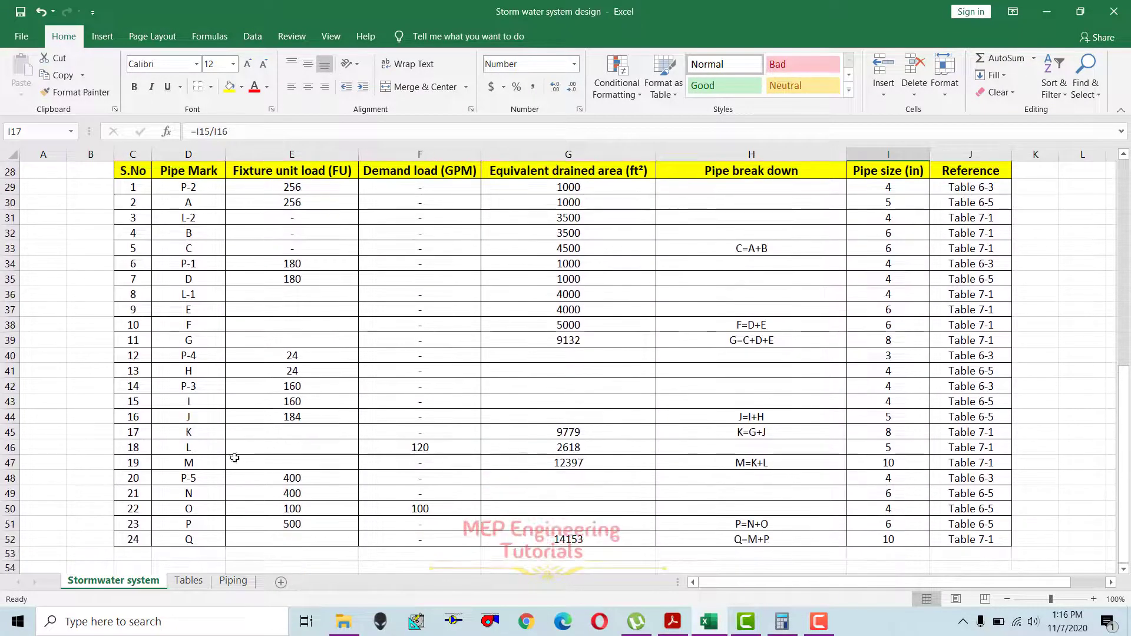
drag(151, 477, 972, 479)
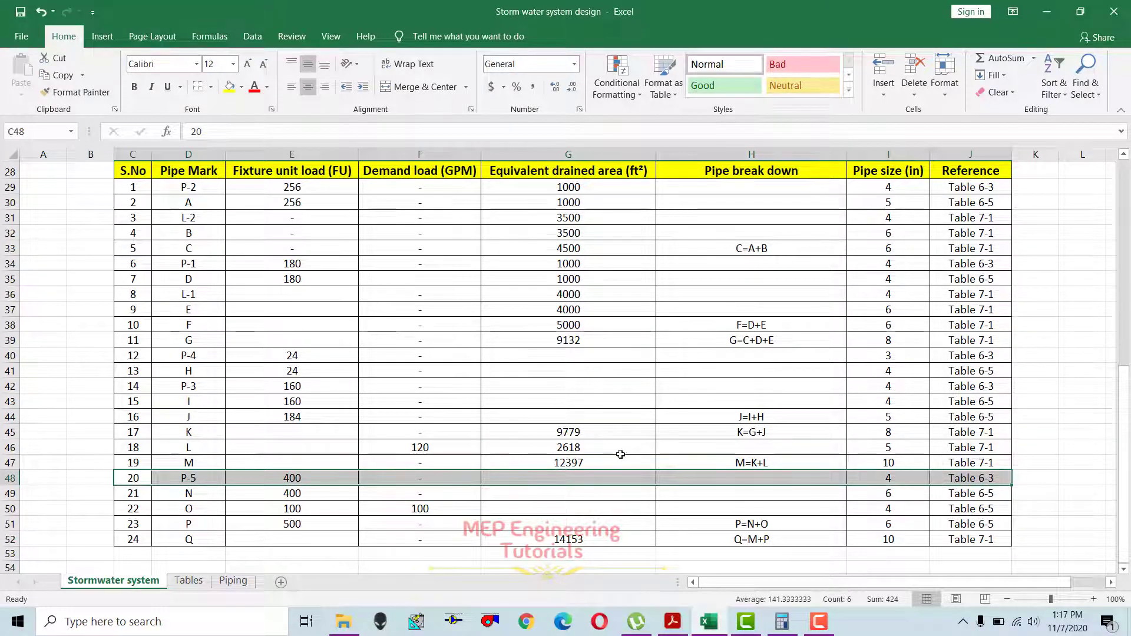
scroll(402, 486, up, 6)
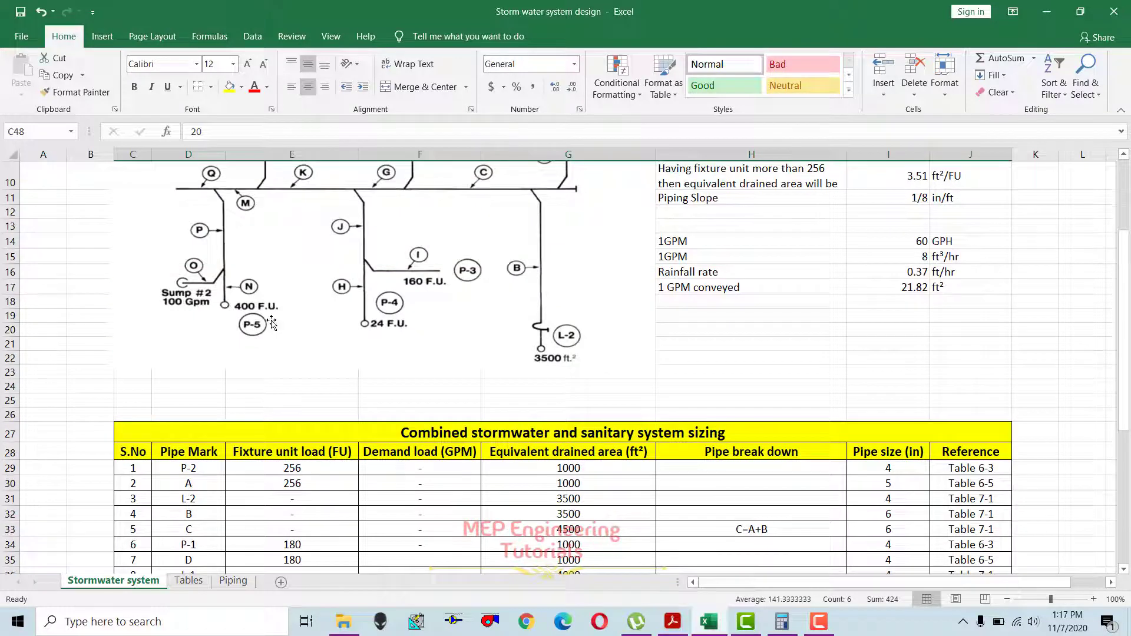
Check P-5's pipe size in row 48 against Table 6-3 on the Tables sheet.
scroll(465, 489, down, 6)
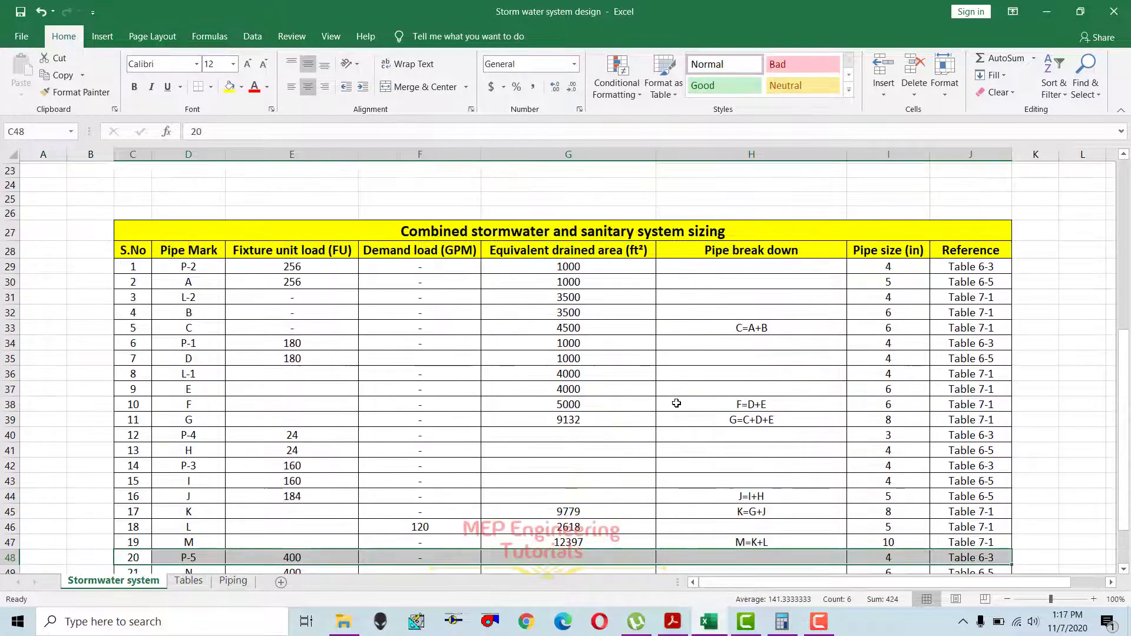
click(200, 582)
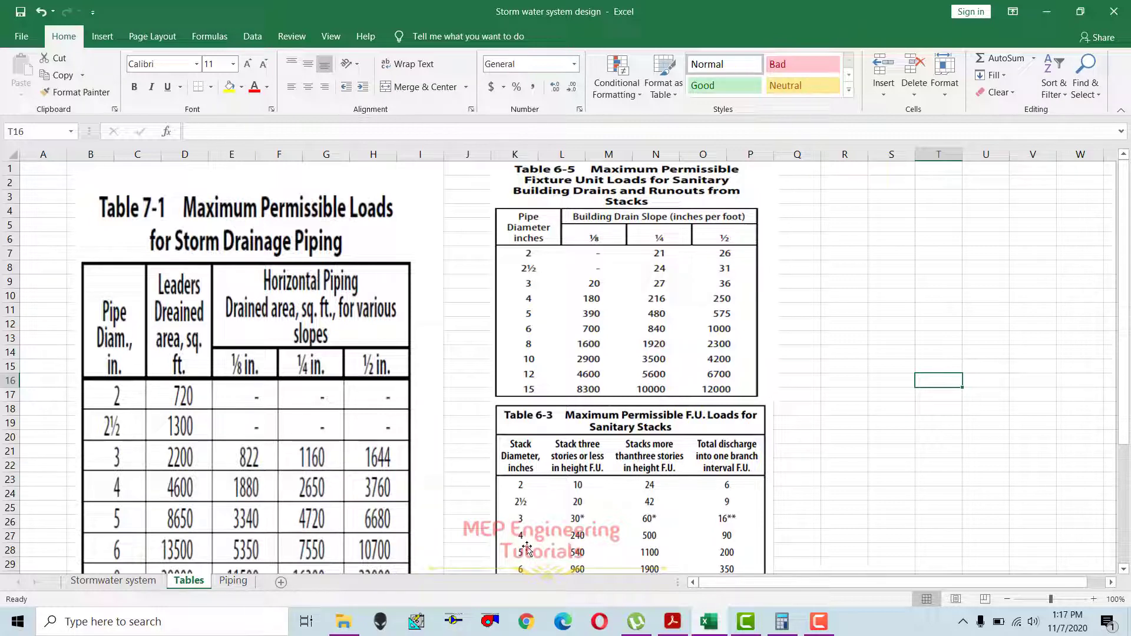
click(139, 589)
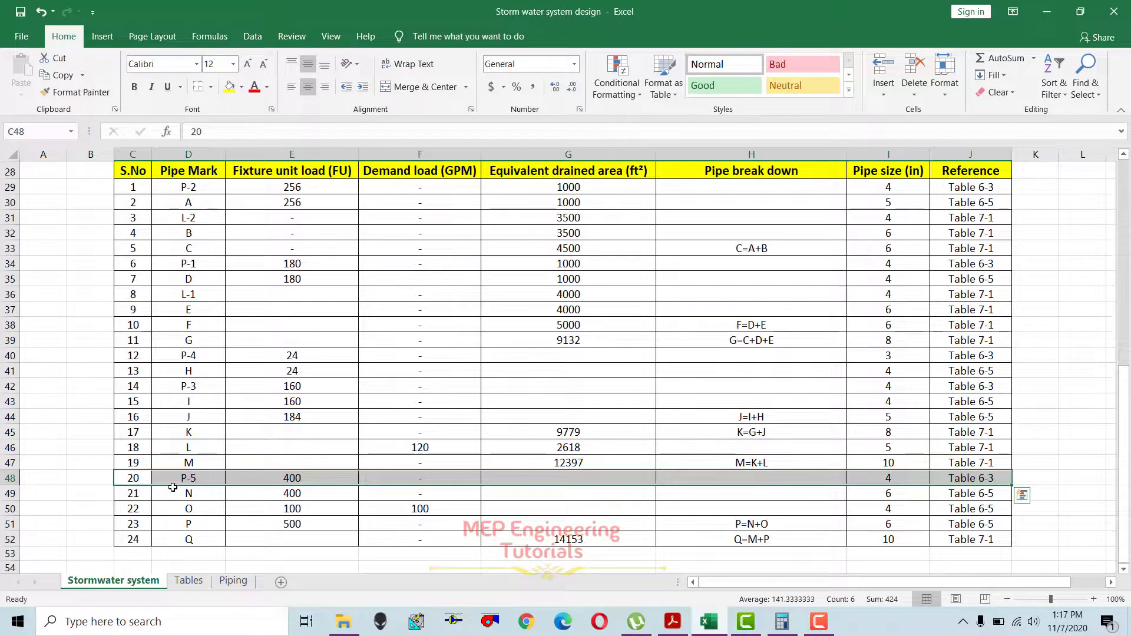
Locate pipe N in the piping diagram and highlight its sizing row C49:J49.
scroll(315, 471, up, 6)
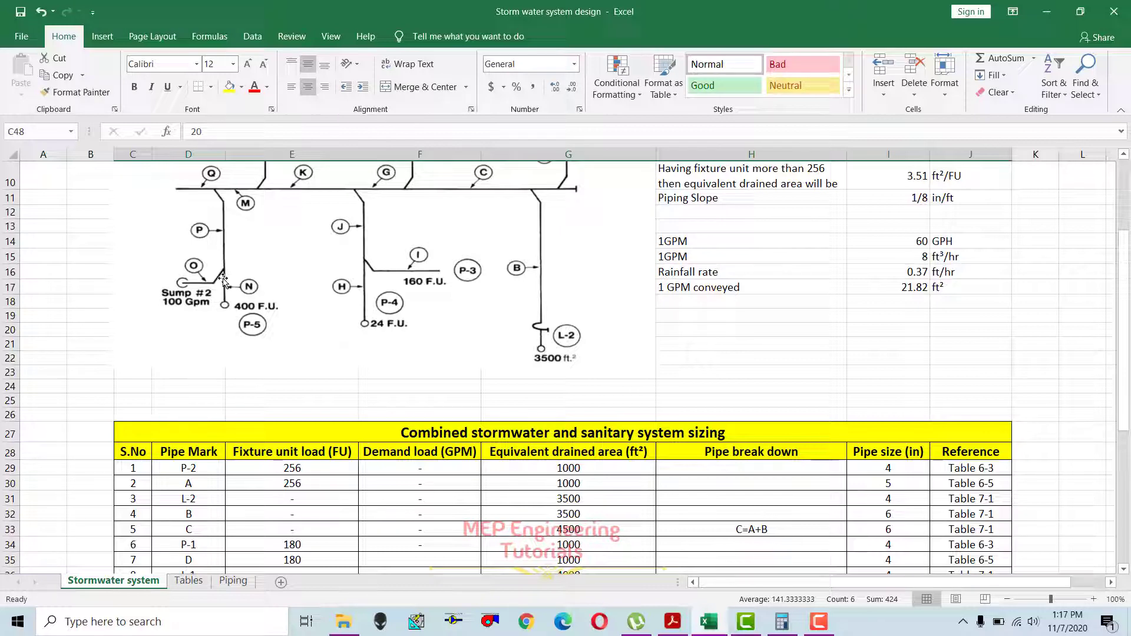
scroll(510, 430, down, 5)
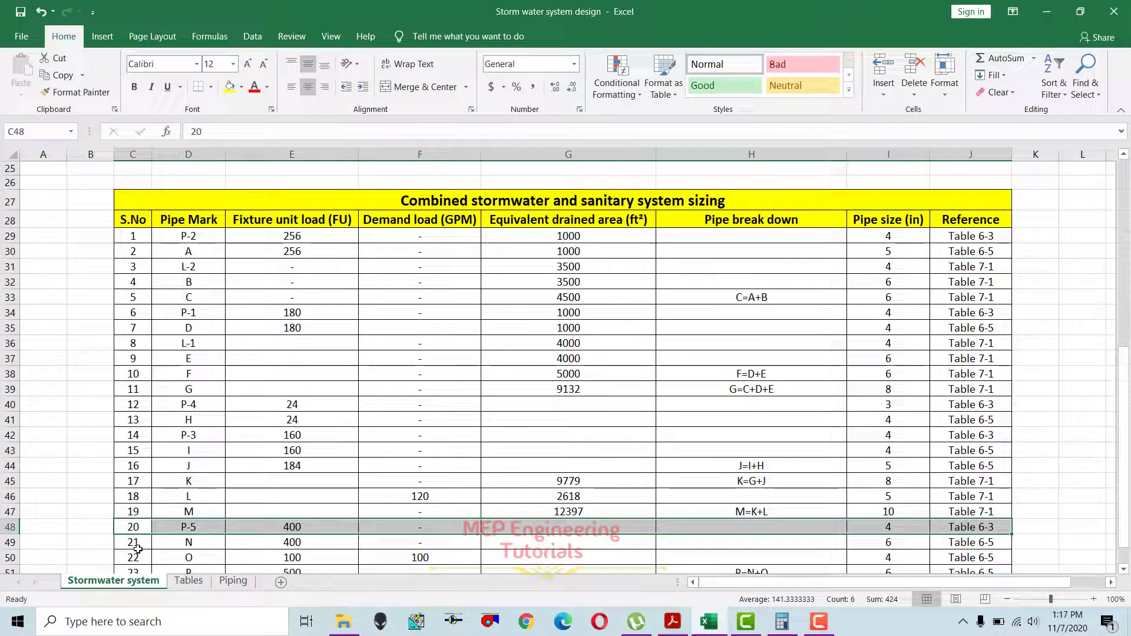
drag(120, 542, 943, 541)
scroll(347, 392, up, 5)
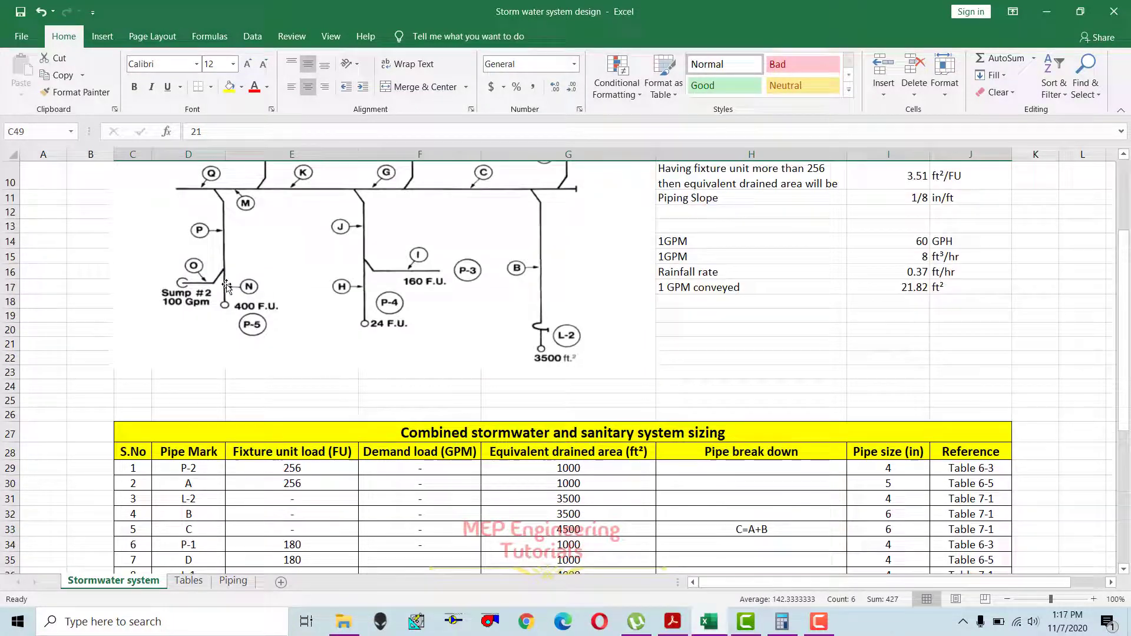
Check pipe N's size against Table 6-5 on the Tables sheet and return to its sizing row.
click(184, 581)
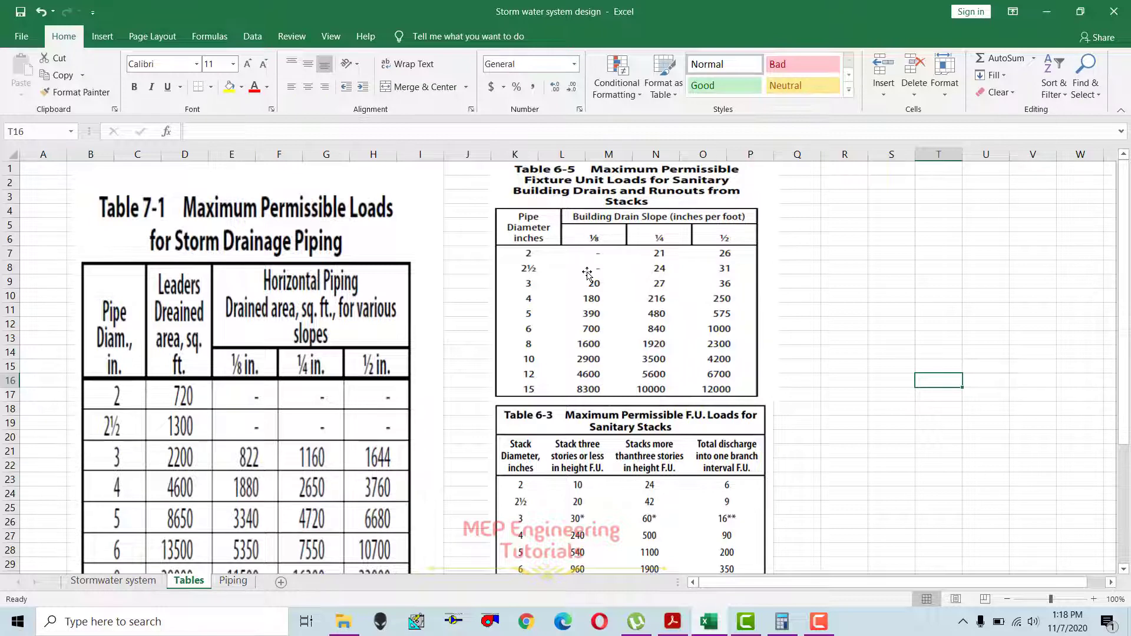
click(147, 584)
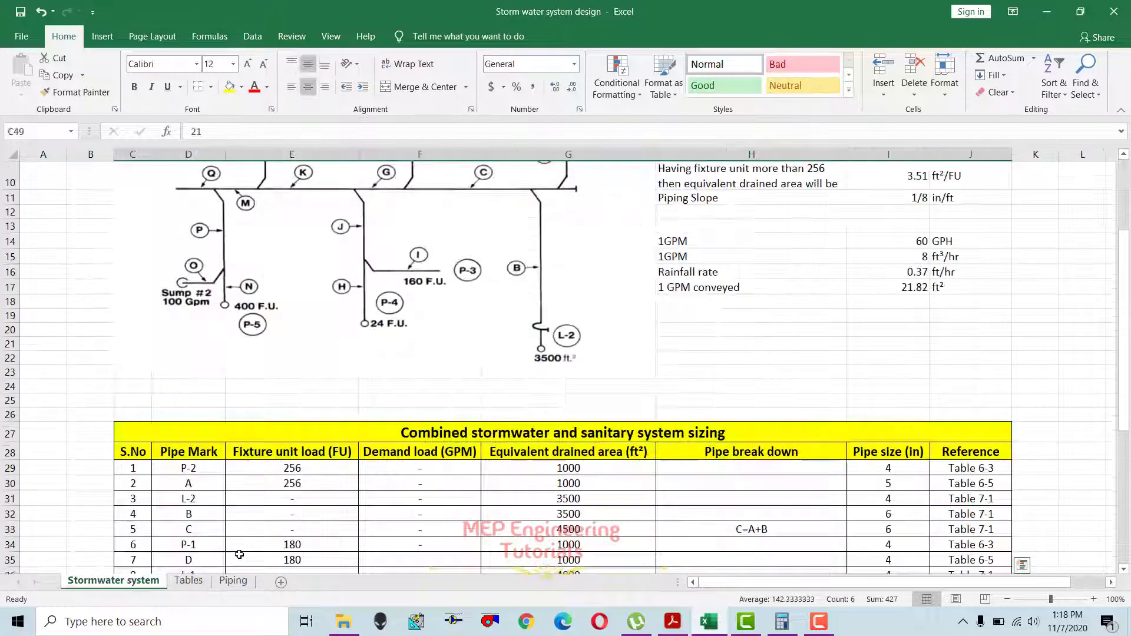
scroll(743, 452, down, 5)
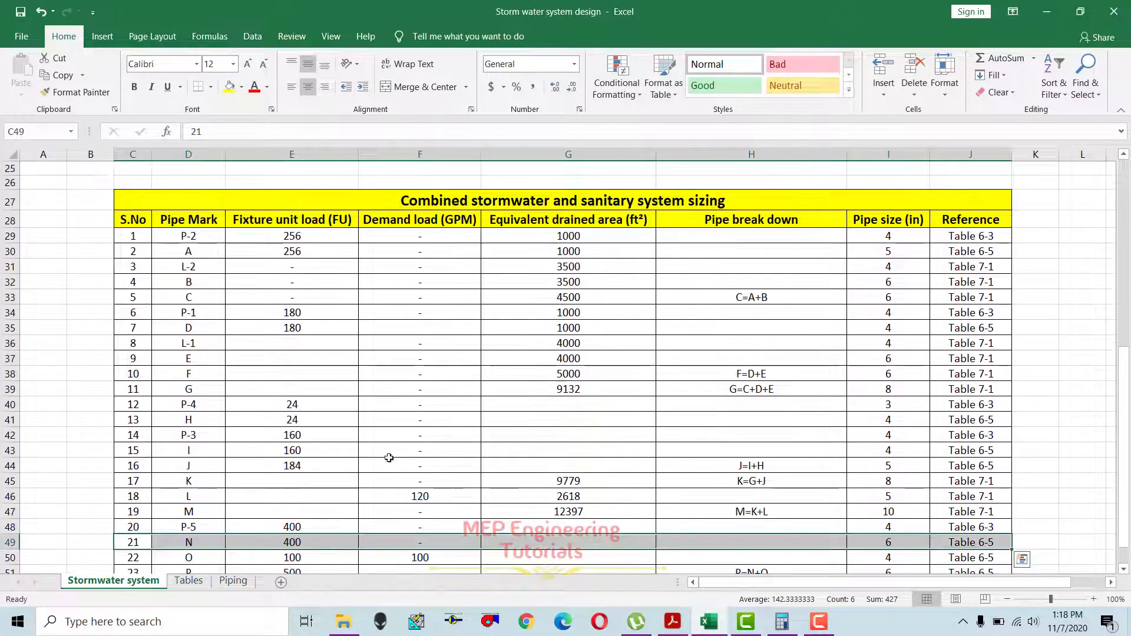
scroll(852, 499, down, 2)
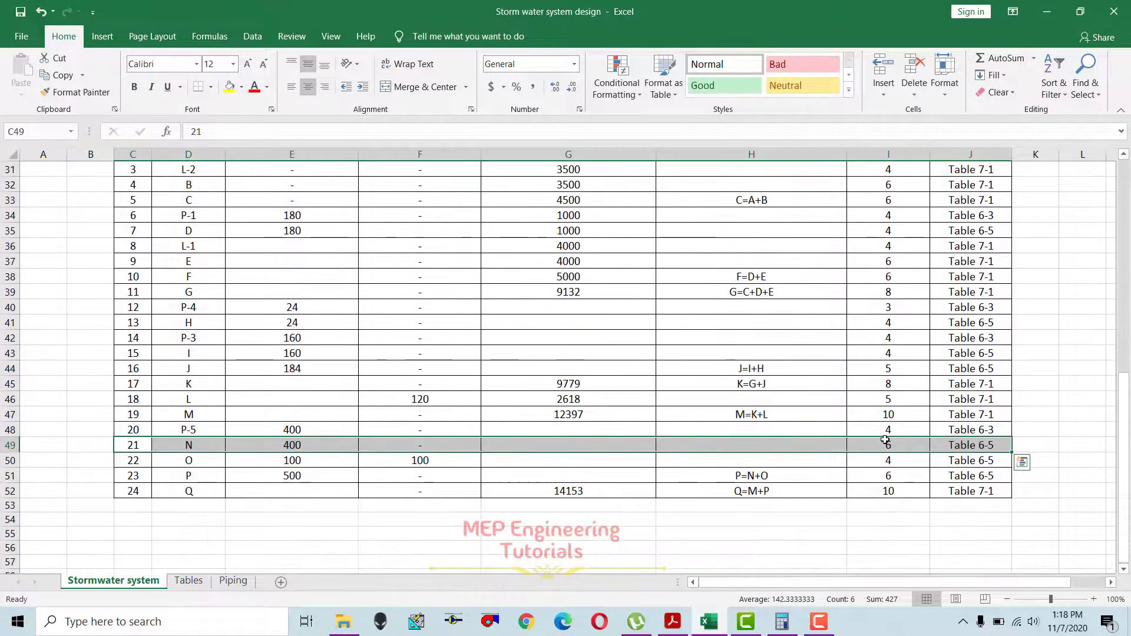
Locate sump #2 and pipe O in the piping diagram and highlight pipe O's sizing row C50:J50.
scroll(391, 406, up, 6)
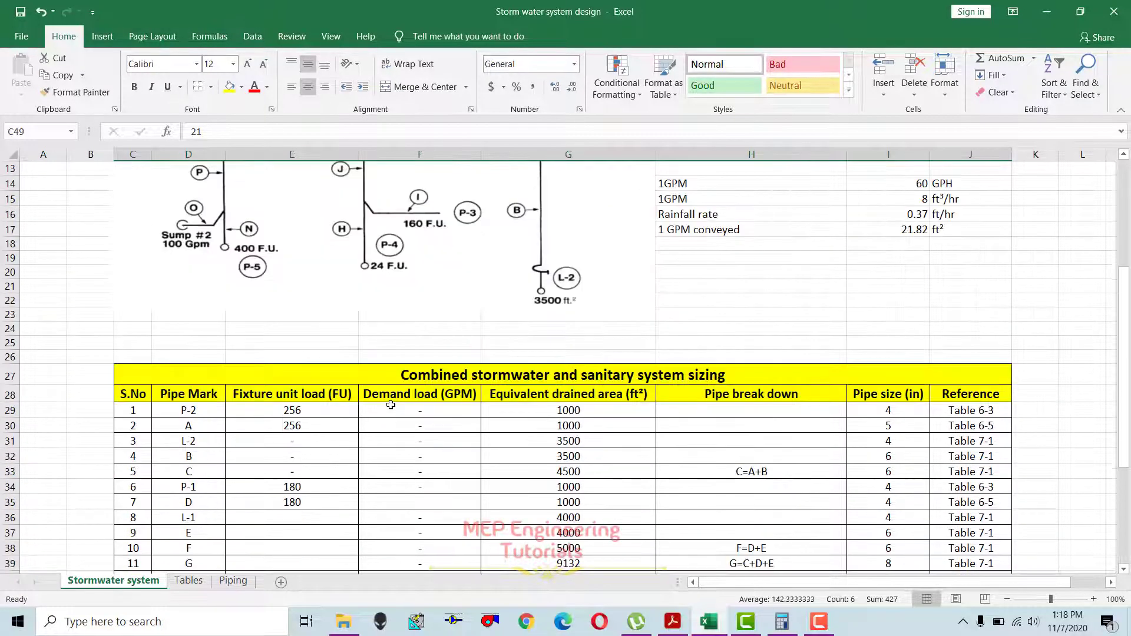
scroll(391, 405, up, 1)
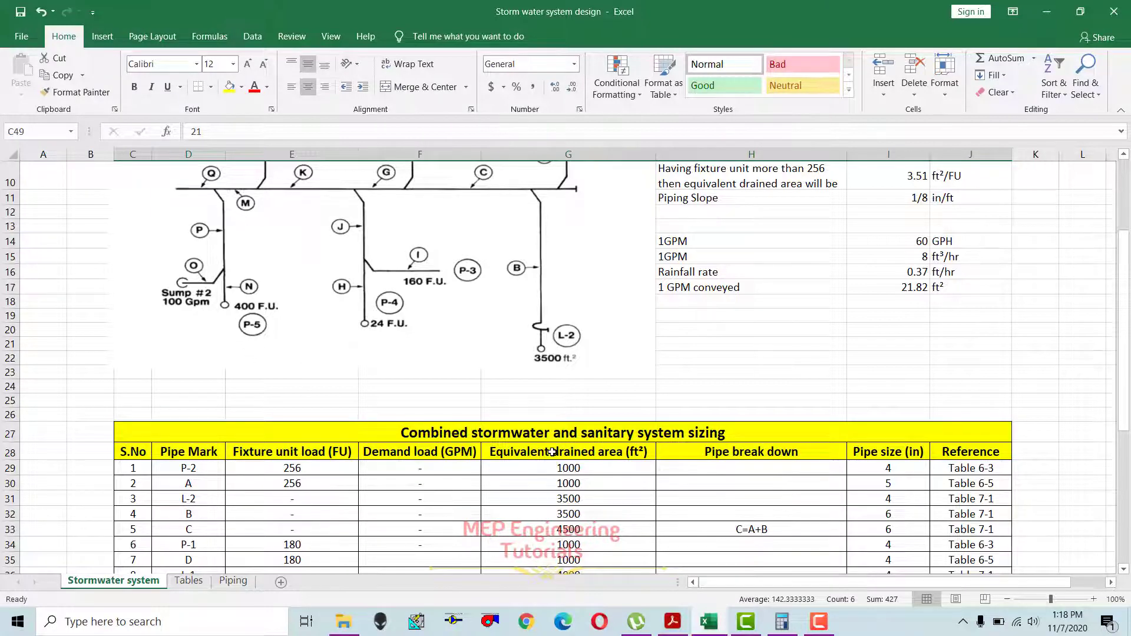
scroll(551, 451, down, 5)
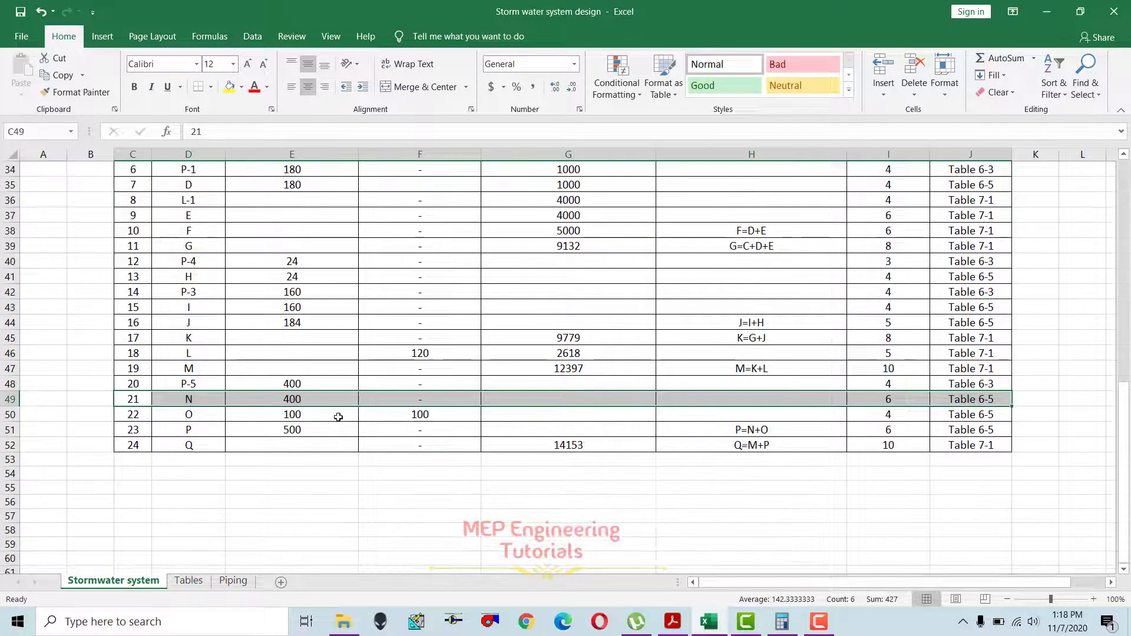
click(339, 418)
drag(141, 414, 972, 415)
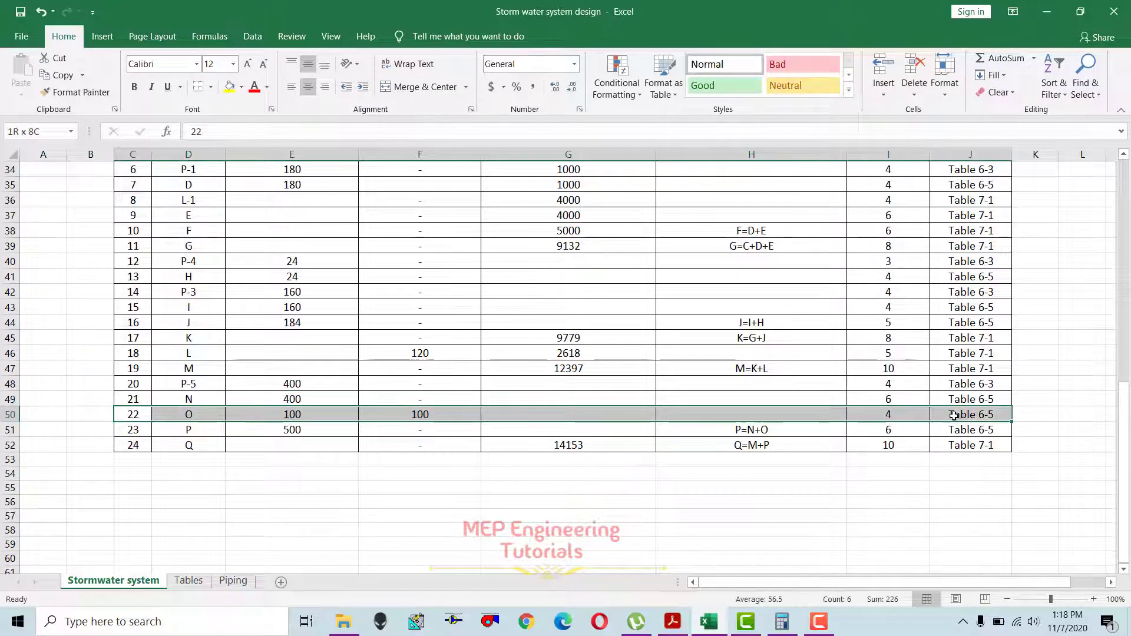
Examine pipe O's demand load in F50 and fixture unit formula in E50, and compare them with sump #2 in the diagram.
click(438, 411)
scroll(438, 413, up, 2)
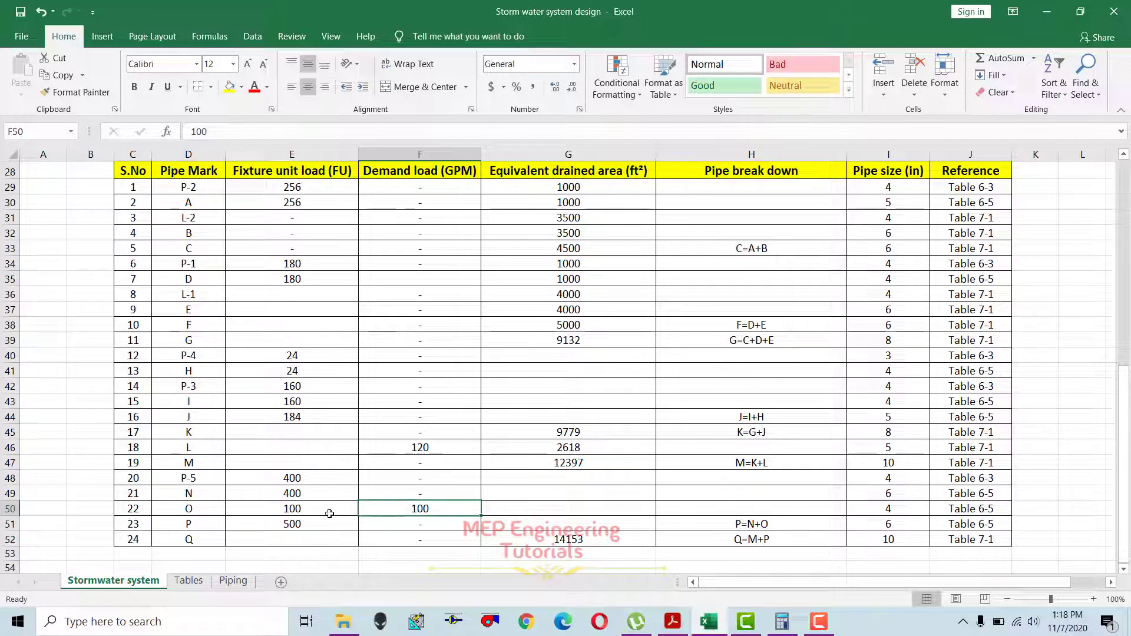
double_click(301, 509)
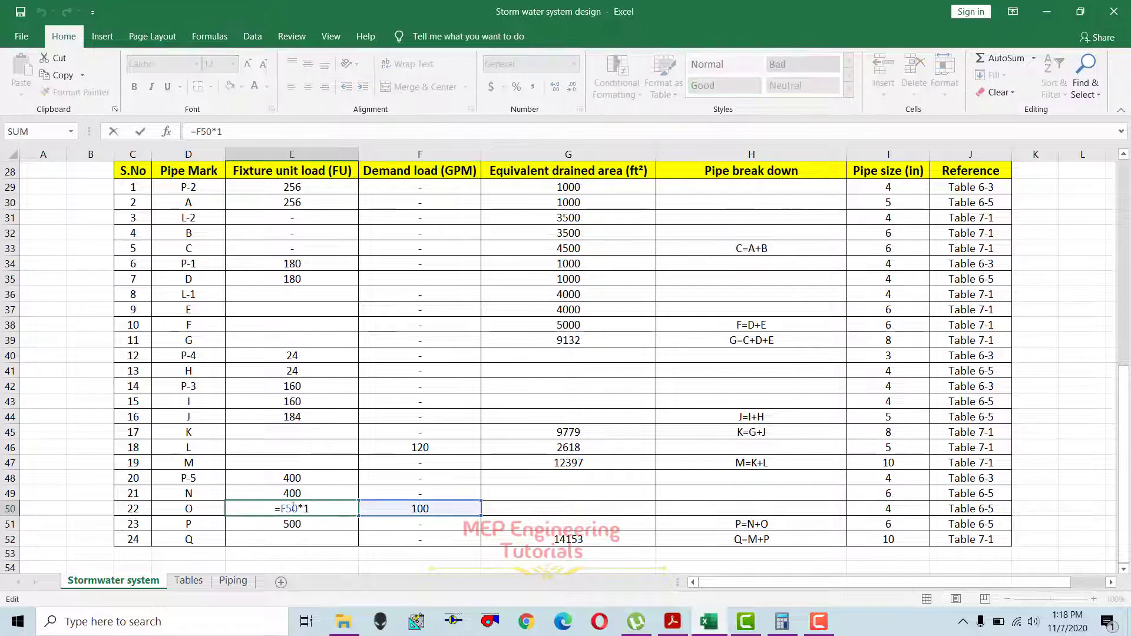
key(Return)
drag(292, 509, 966, 505)
scroll(345, 318, up, 6)
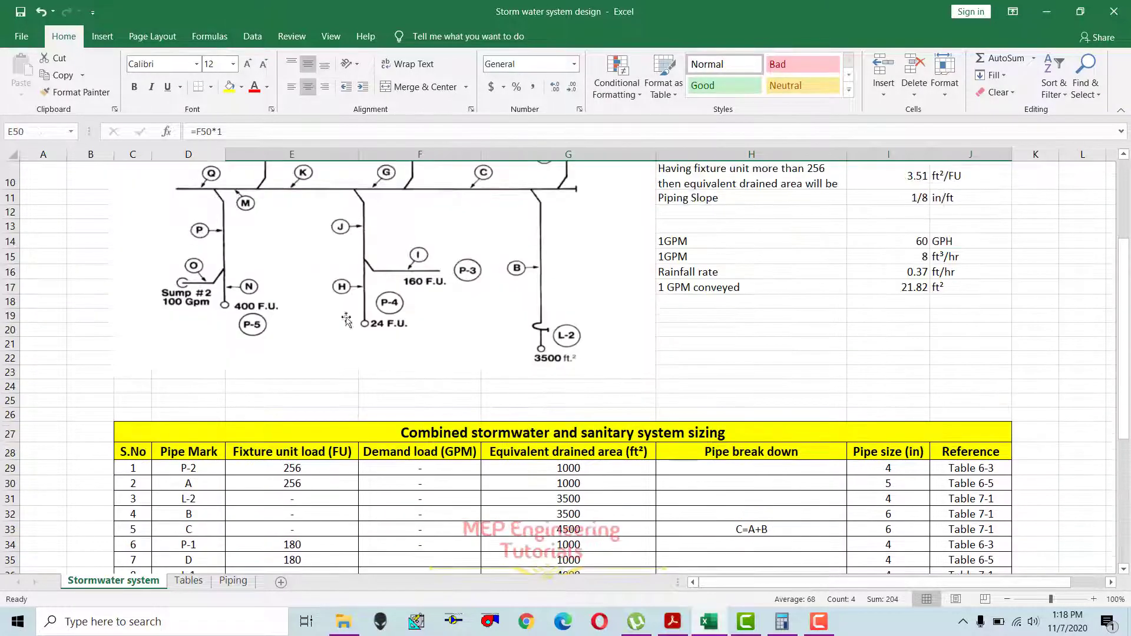
scroll(208, 296, down, 6)
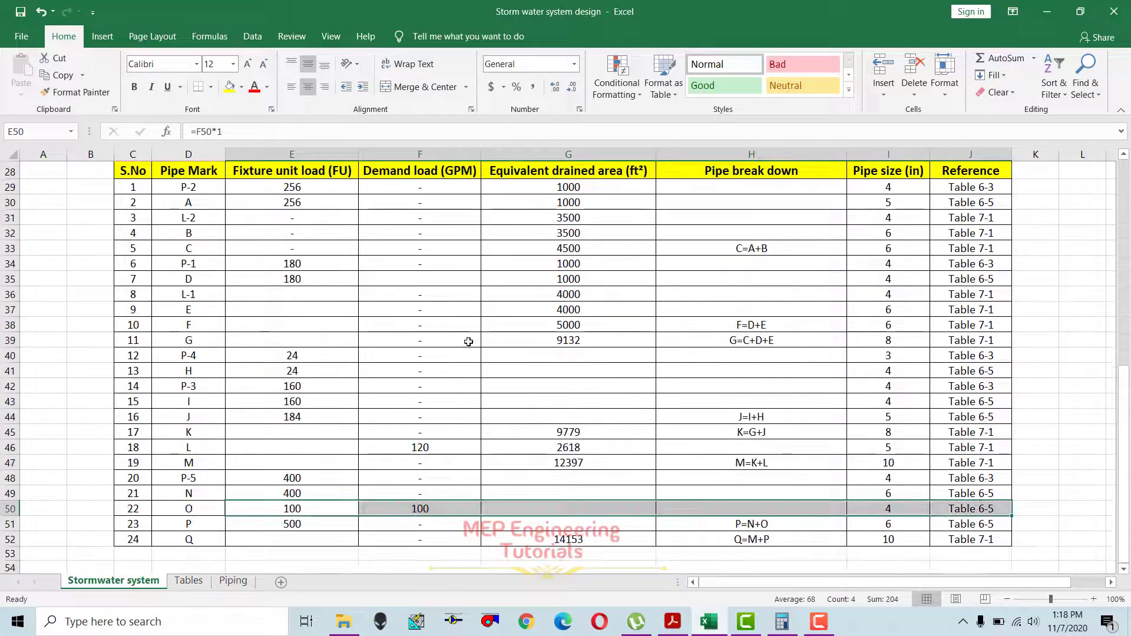
Check pipe O's size against Table 6-5 on the Tables sheet and highlight C50:J50 again.
click(185, 588)
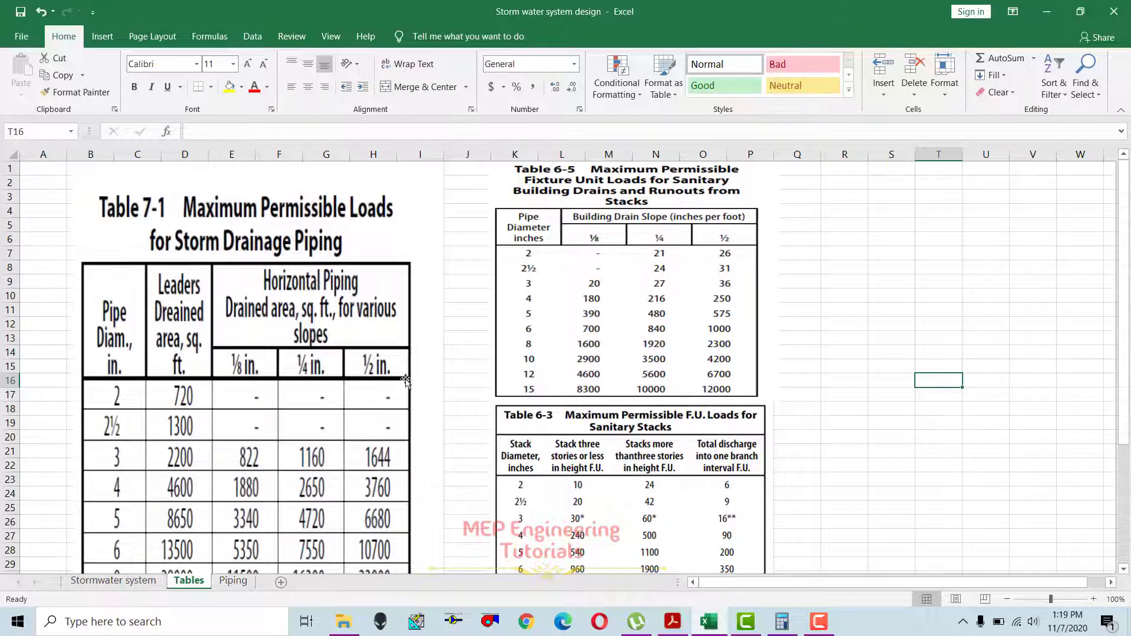
click(113, 580)
scroll(176, 424, down, 2)
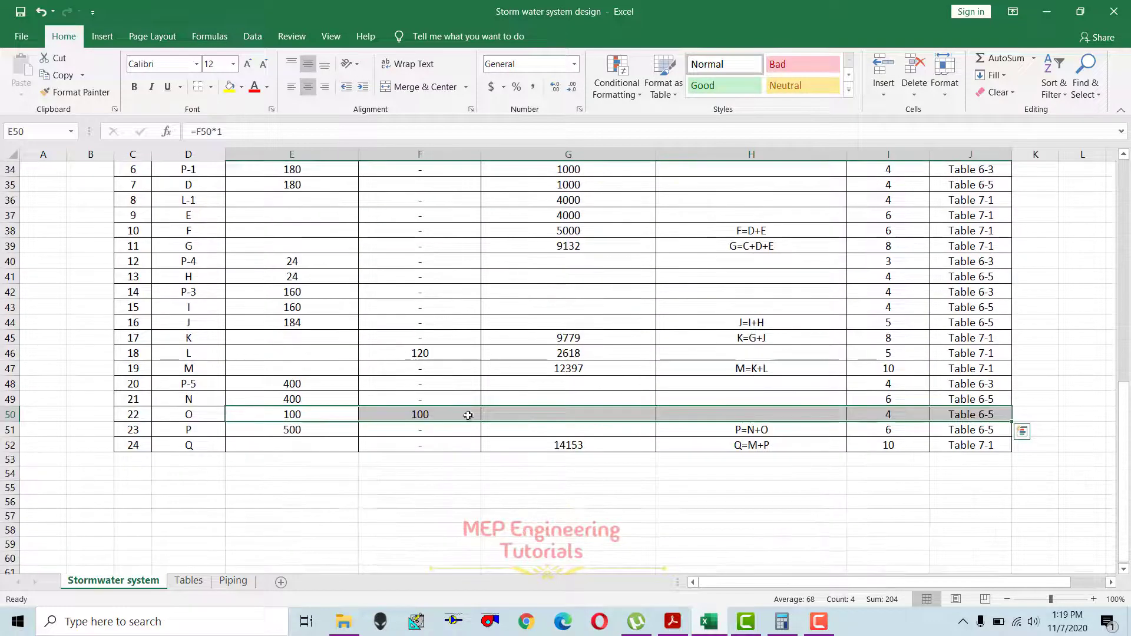
drag(135, 414, 972, 414)
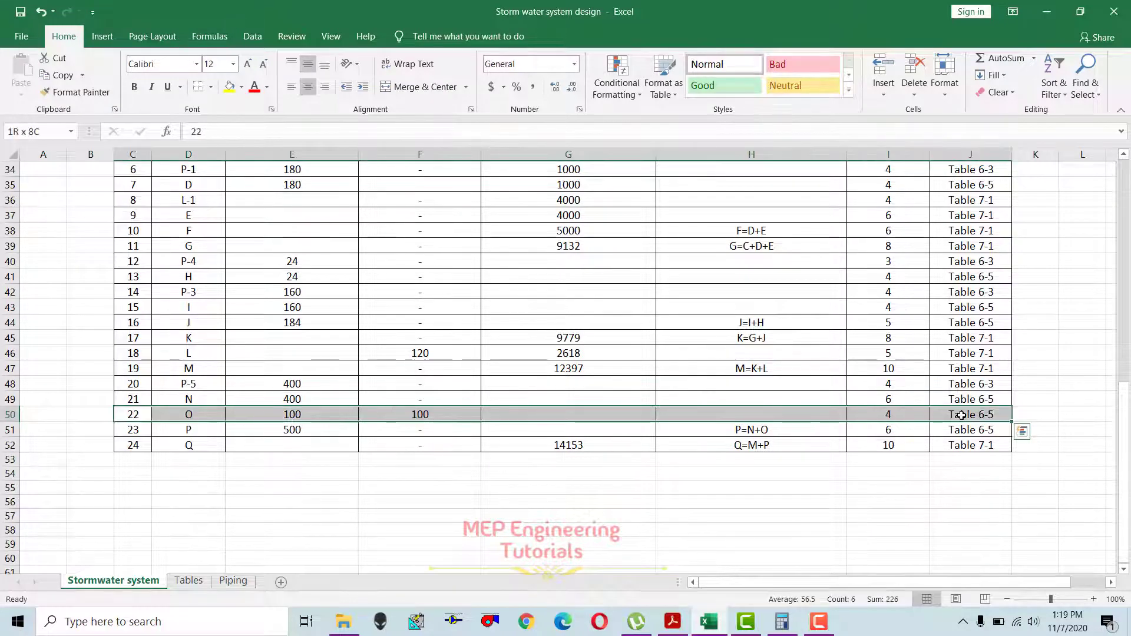
Highlight pipe P's sizing row C51:J51 and trace its breakdown from H51 in the piping diagram.
scroll(487, 396, up, 3)
scroll(487, 396, up, 6)
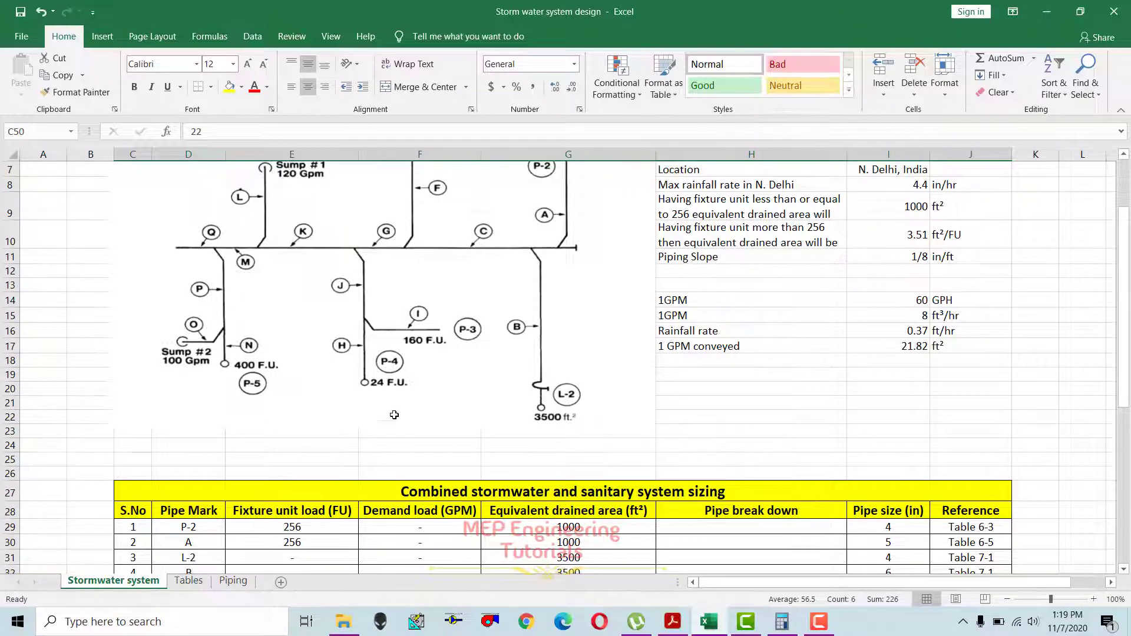
scroll(395, 415, down, 7)
drag(142, 524, 972, 525)
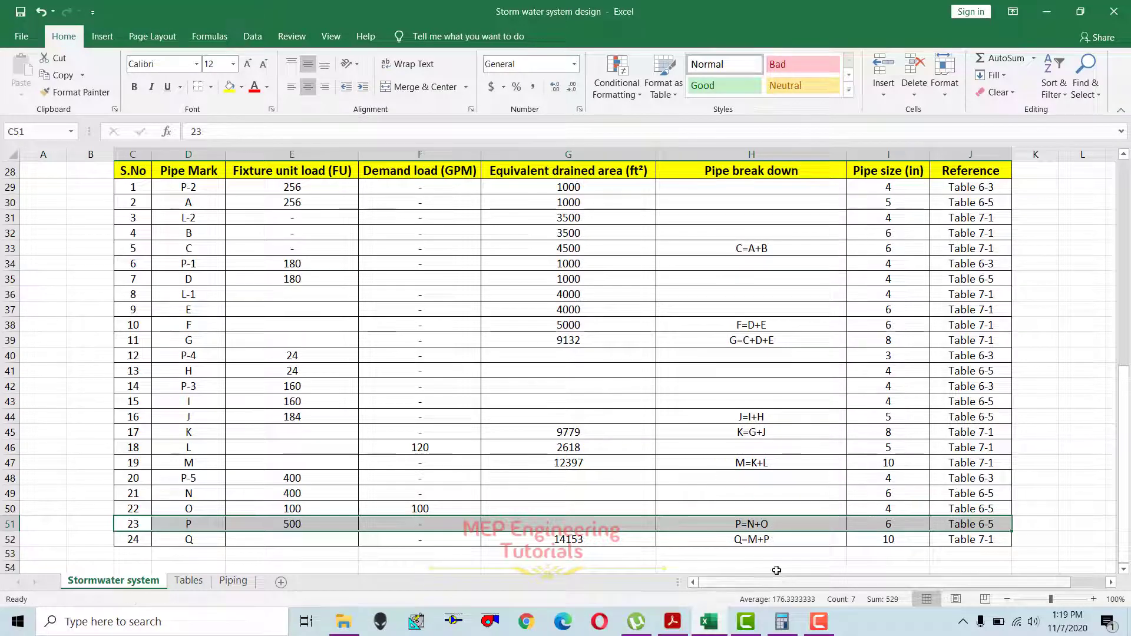
click(753, 524)
scroll(254, 466, up, 8)
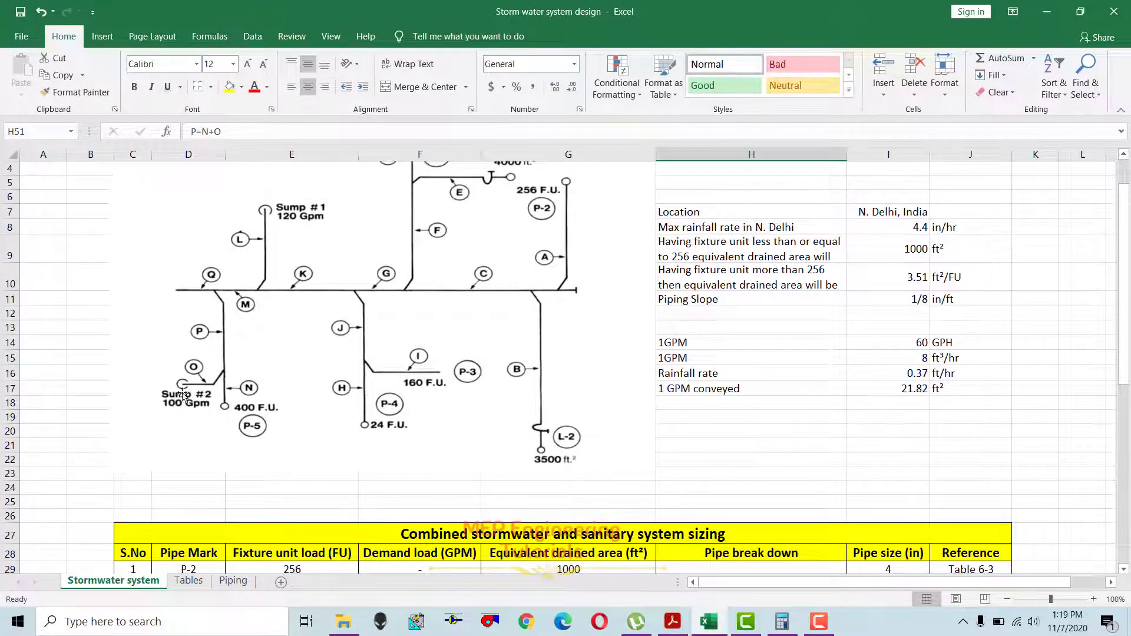
scroll(223, 401, down, 1)
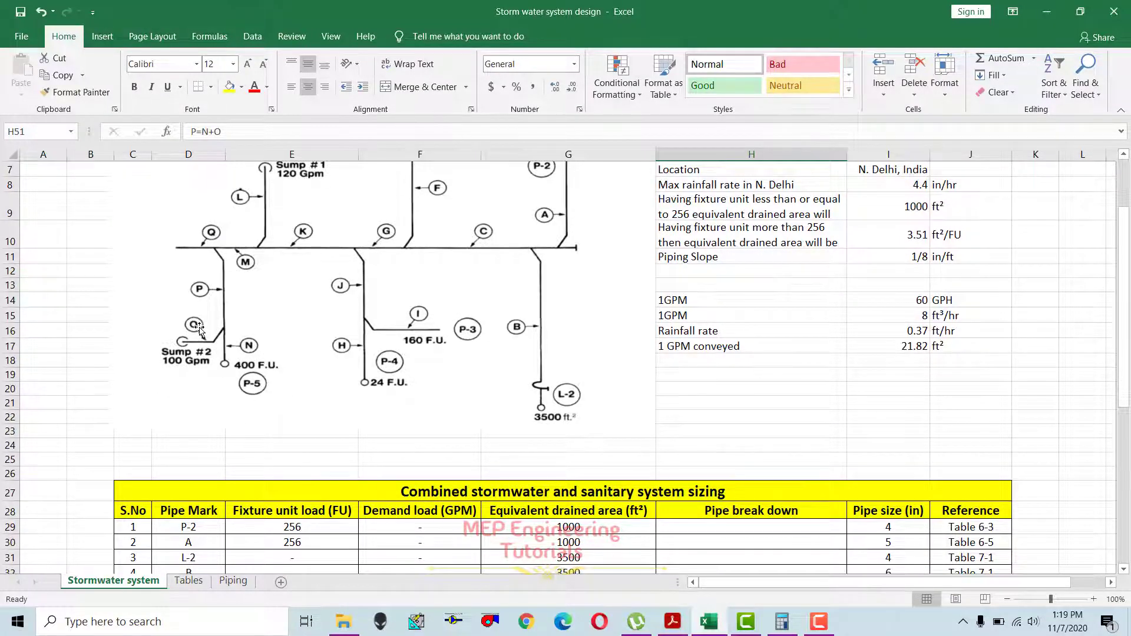
Examine pipe O's load in E50 and pipe P's fixture unit formula in E51, and highlight the remaining entries in E51:J52.
scroll(291, 400, down, 9)
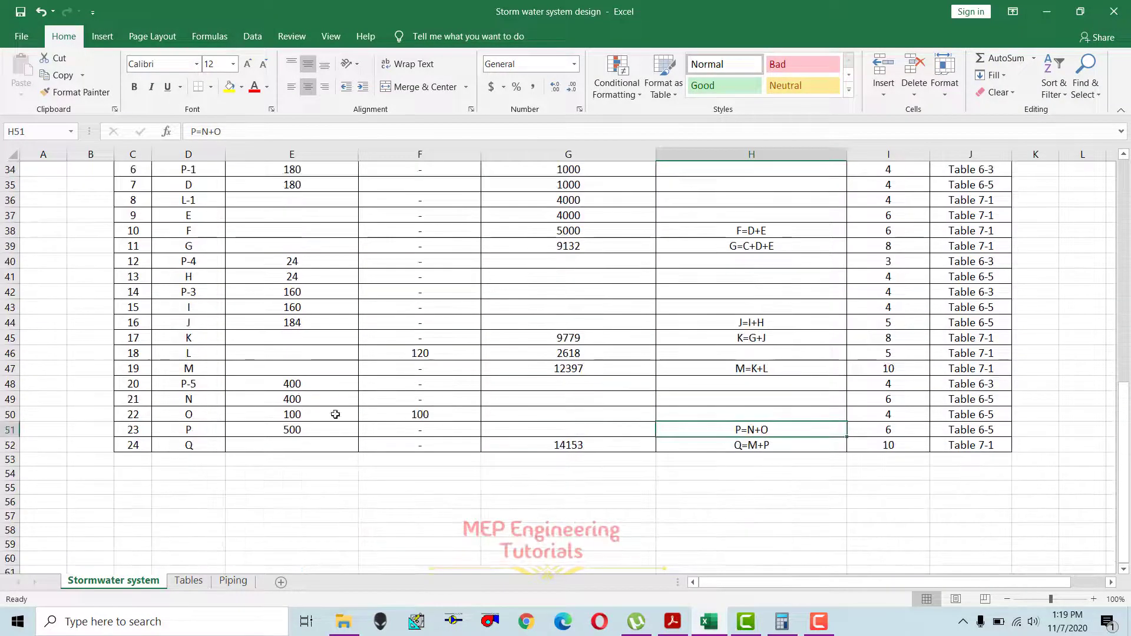
click(306, 415)
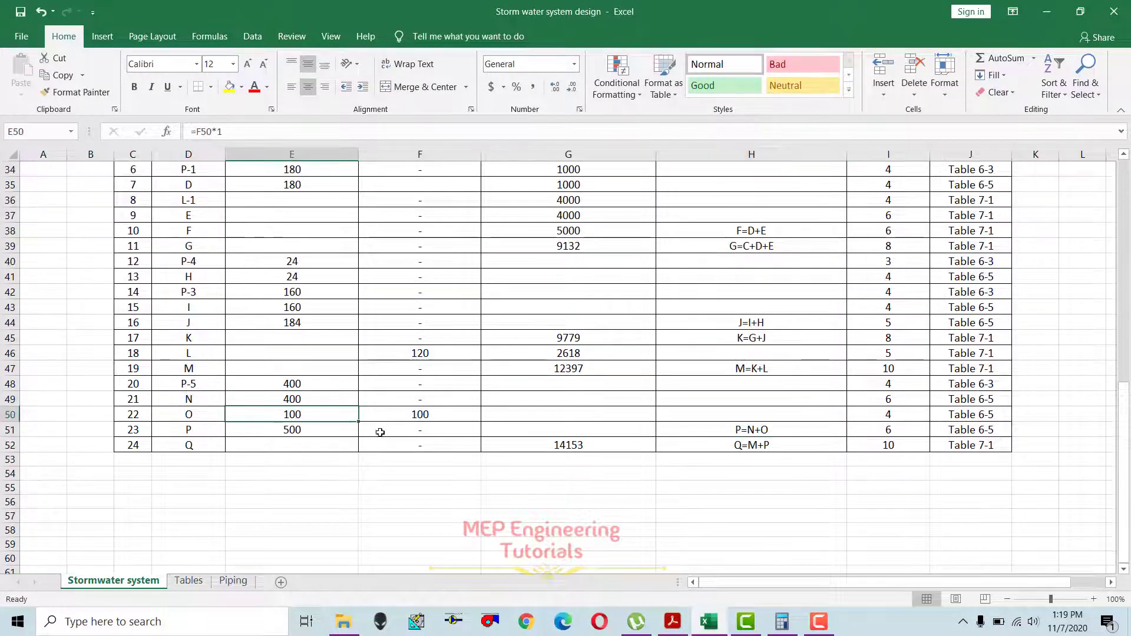
click(313, 429)
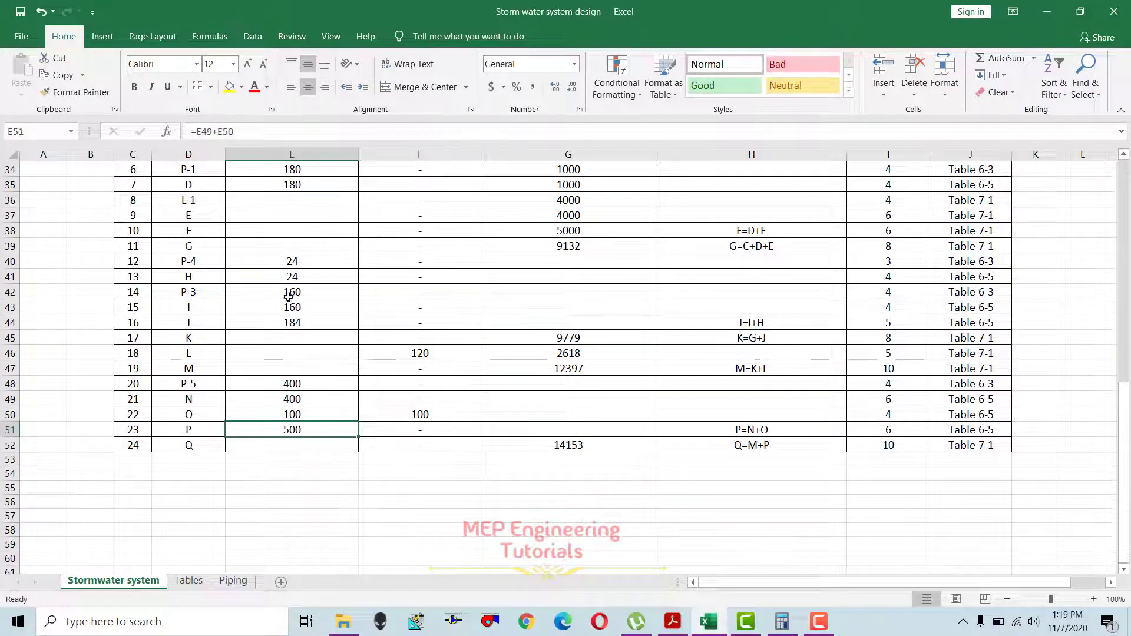
double_click(300, 430)
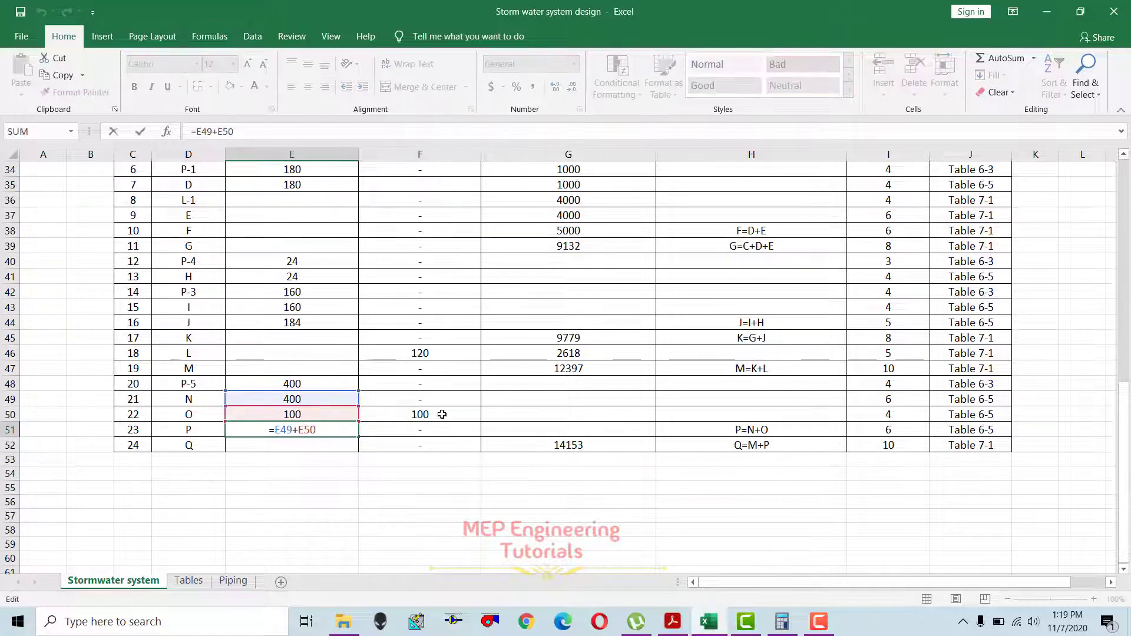
key(Return)
click(312, 430)
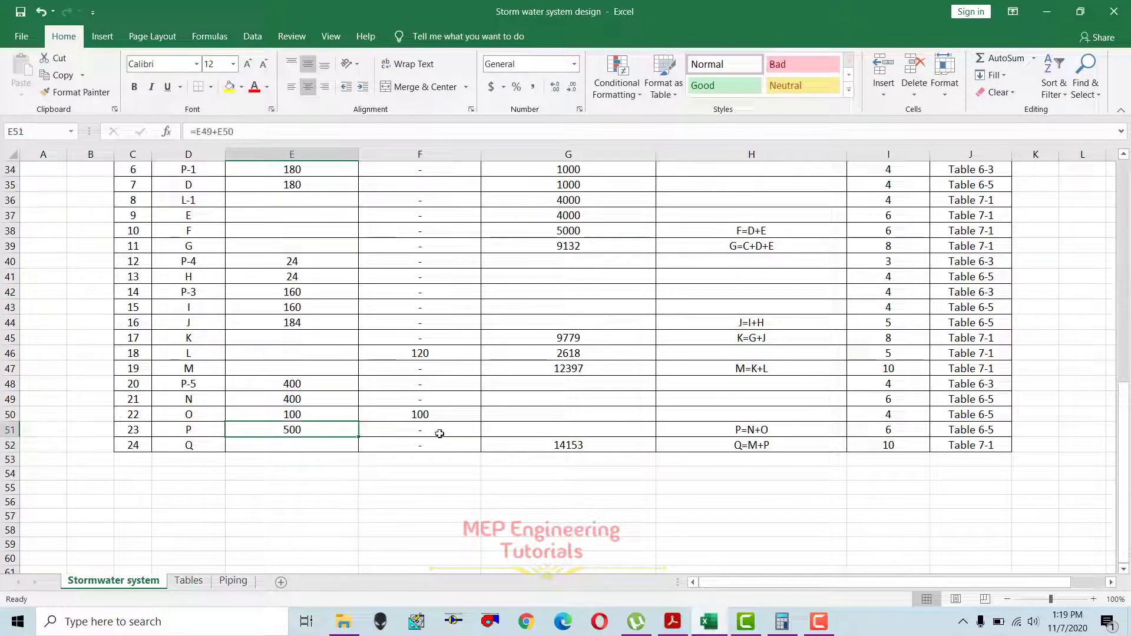
drag(317, 429, 967, 443)
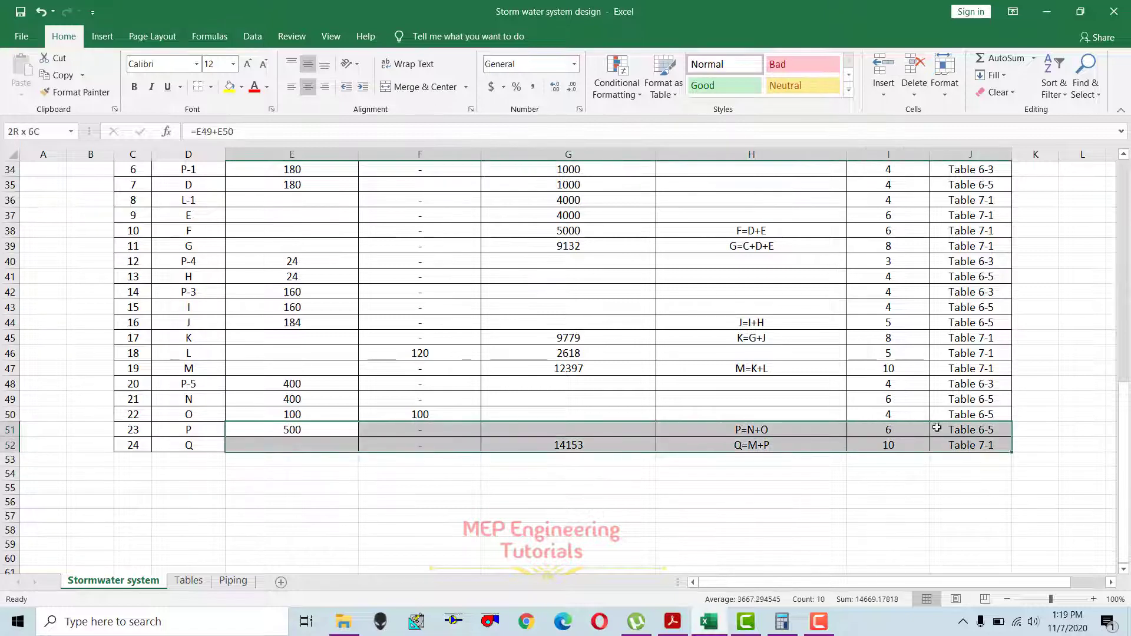
Check pipe P's size against Table 6-5 on the Tables sheet and highlight its full sizing row C51:J51.
click(698, 380)
scroll(701, 382, up, 4)
scroll(702, 383, up, 4)
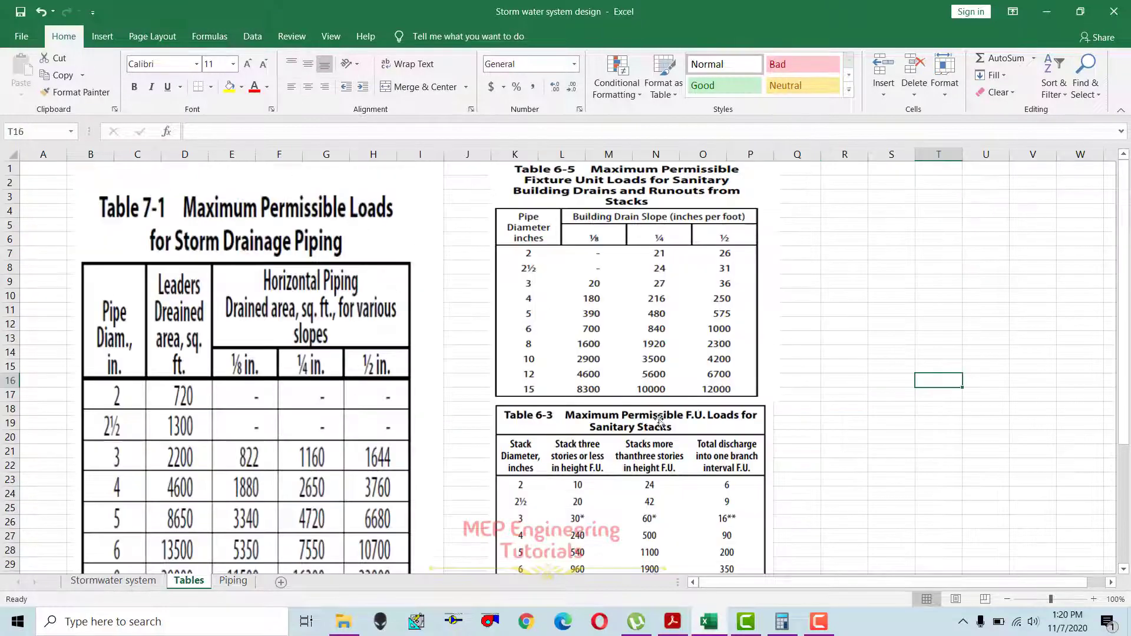
click(189, 581)
click(113, 581)
scroll(510, 401, down, 5)
scroll(511, 401, down, 2)
drag(145, 476, 966, 479)
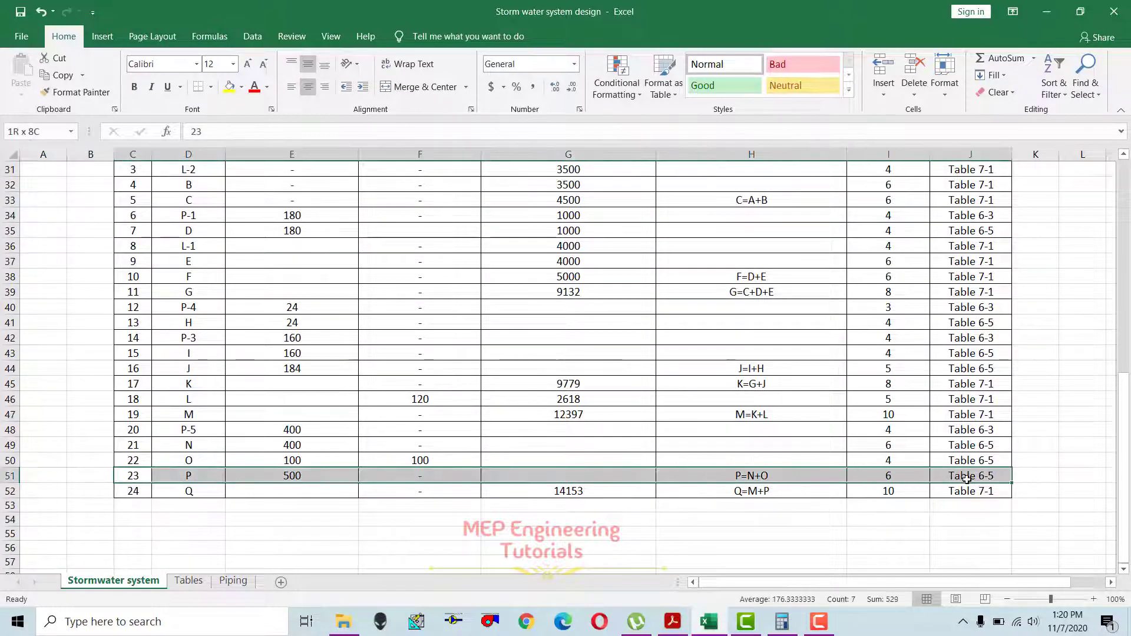
Examine pipe P's size in I51 and locate pipes P, M and Q in the piping diagram.
click(896, 474)
click(588, 334)
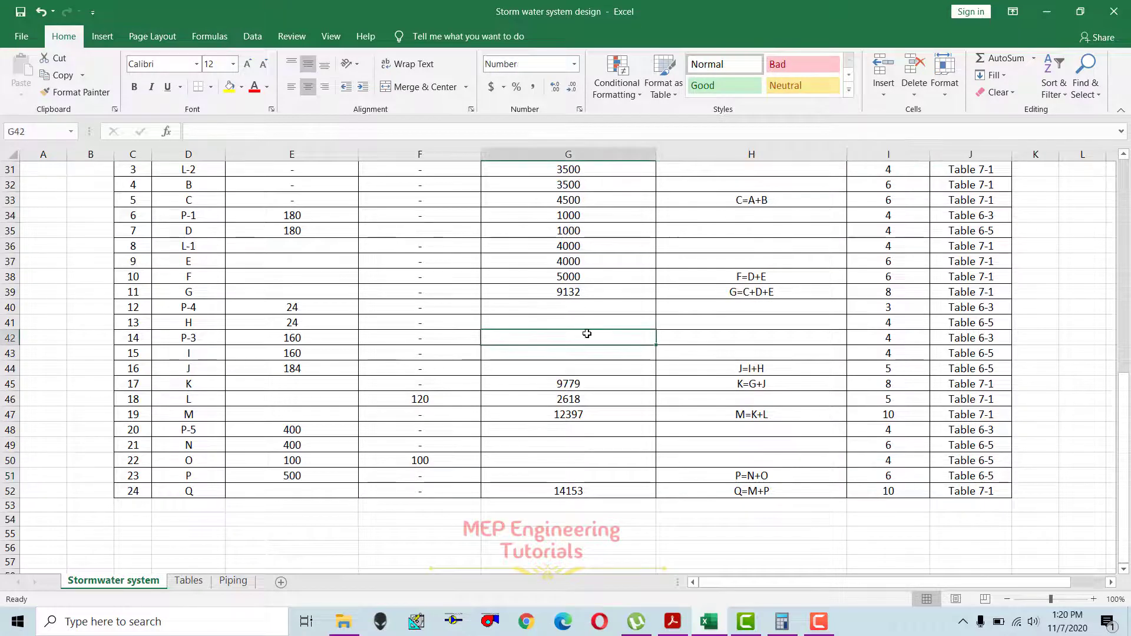
scroll(585, 332, up, 9)
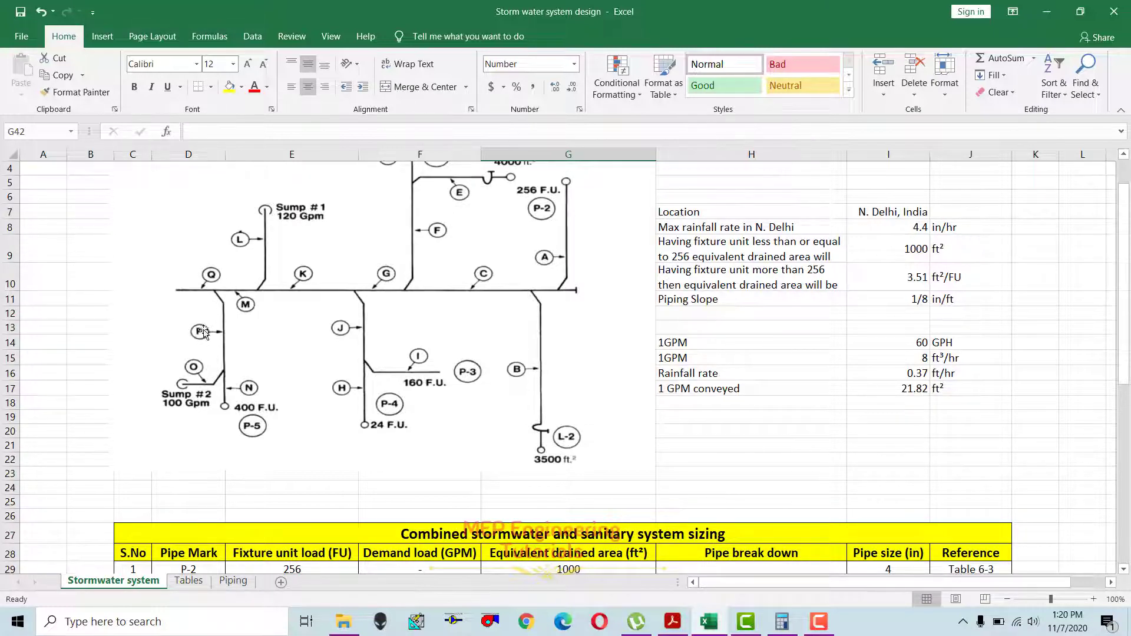
Examine pipe Q's breakdown in H52 and trace its drained area formula in G52 to the ft²/FU factor in I10.
scroll(213, 337, down, 9)
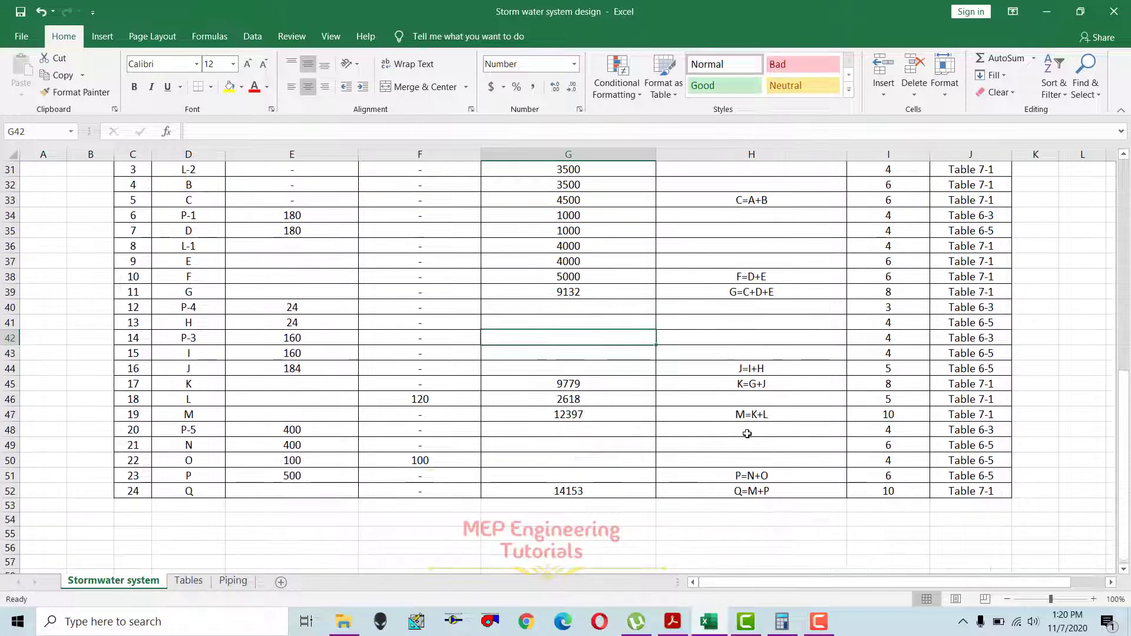
click(781, 491)
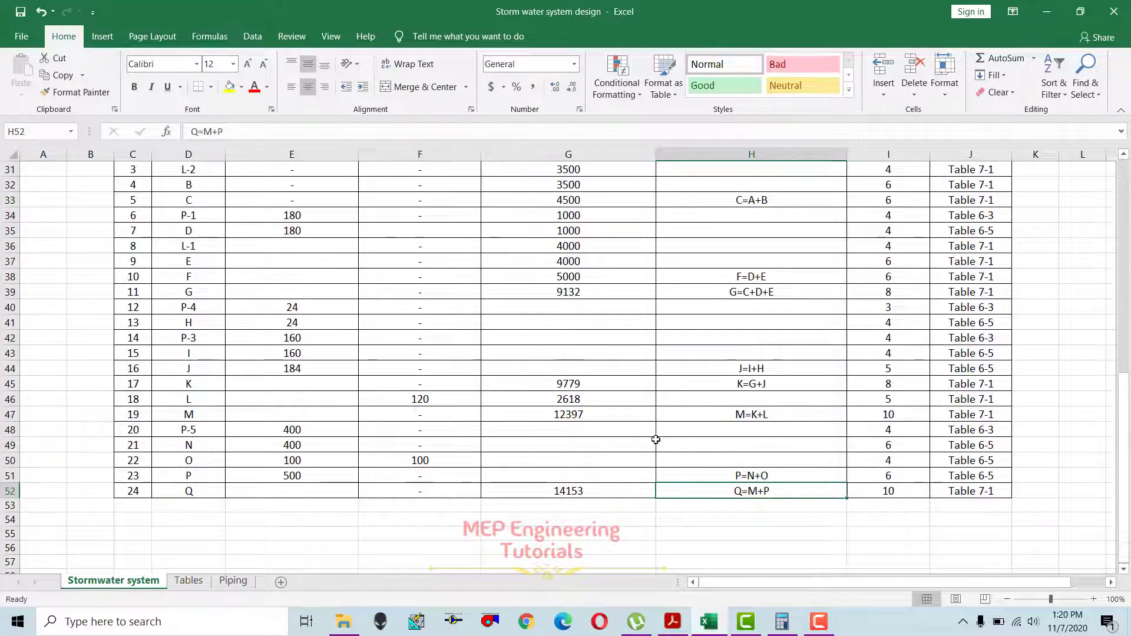
double_click(581, 489)
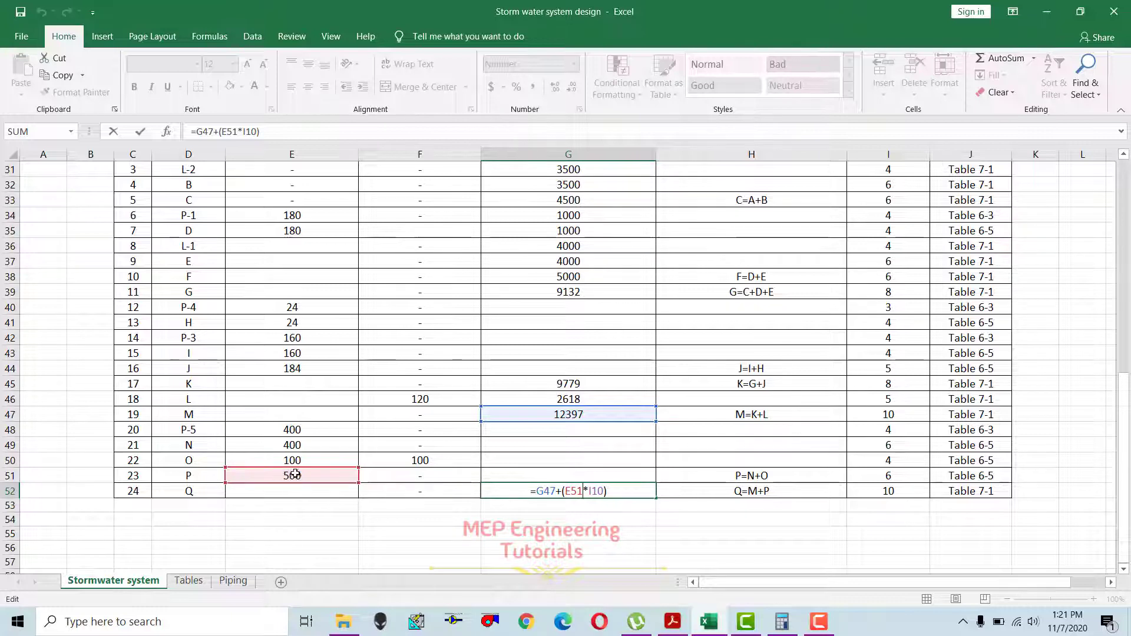
scroll(854, 374, up, 9)
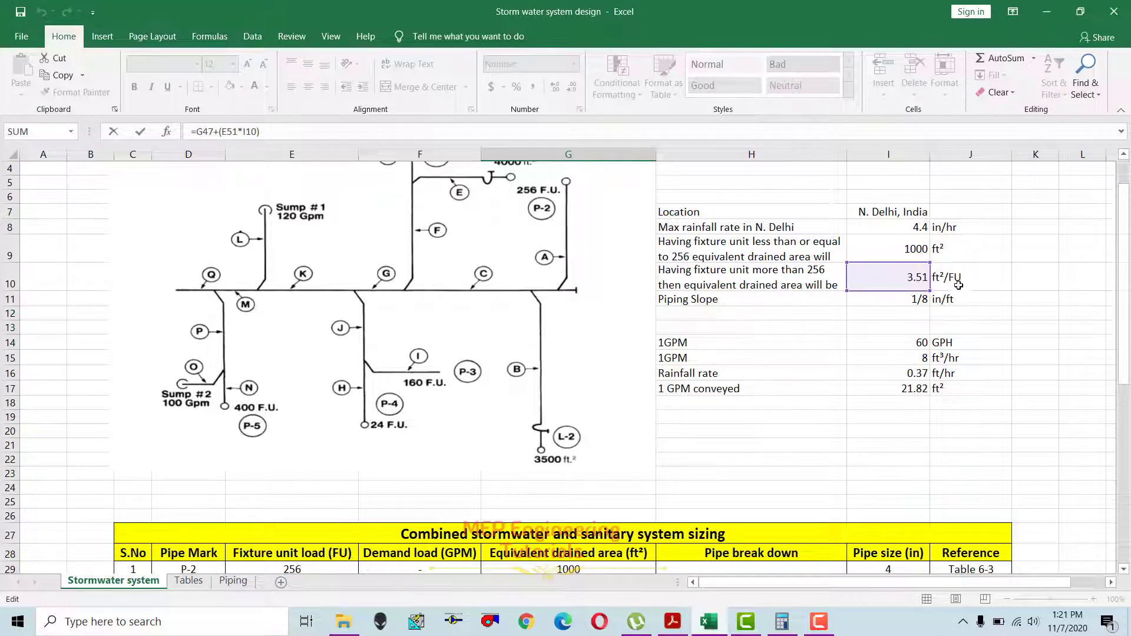
scroll(943, 287, down, 9)
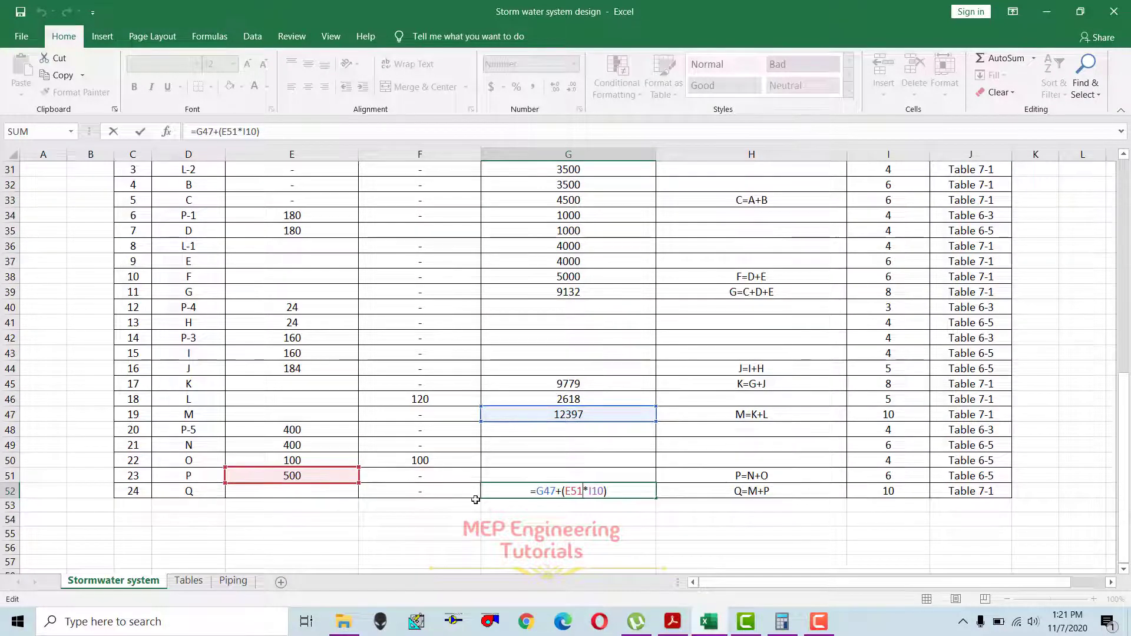
click(782, 622)
text(5)
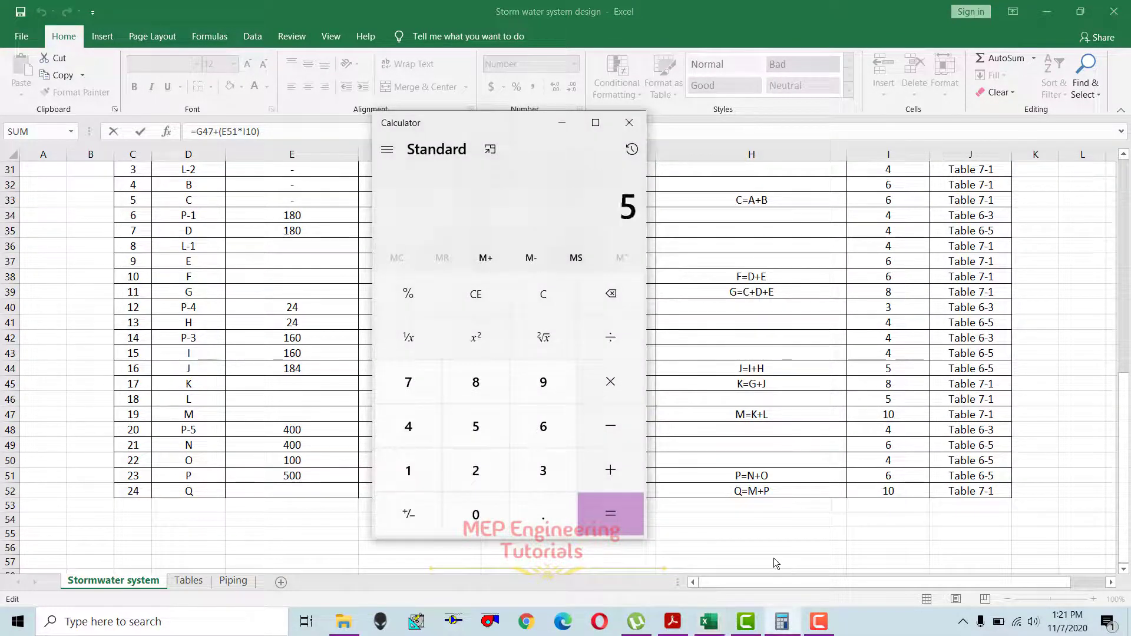
text(00*3.51)
key(Return)
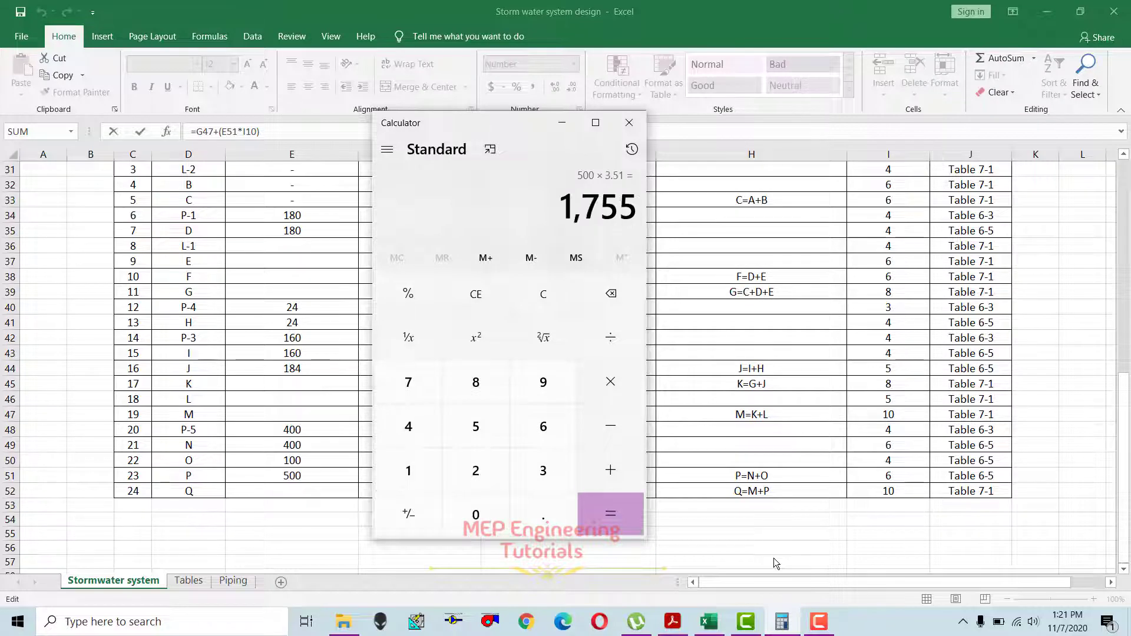
drag(478, 116, 818, 130)
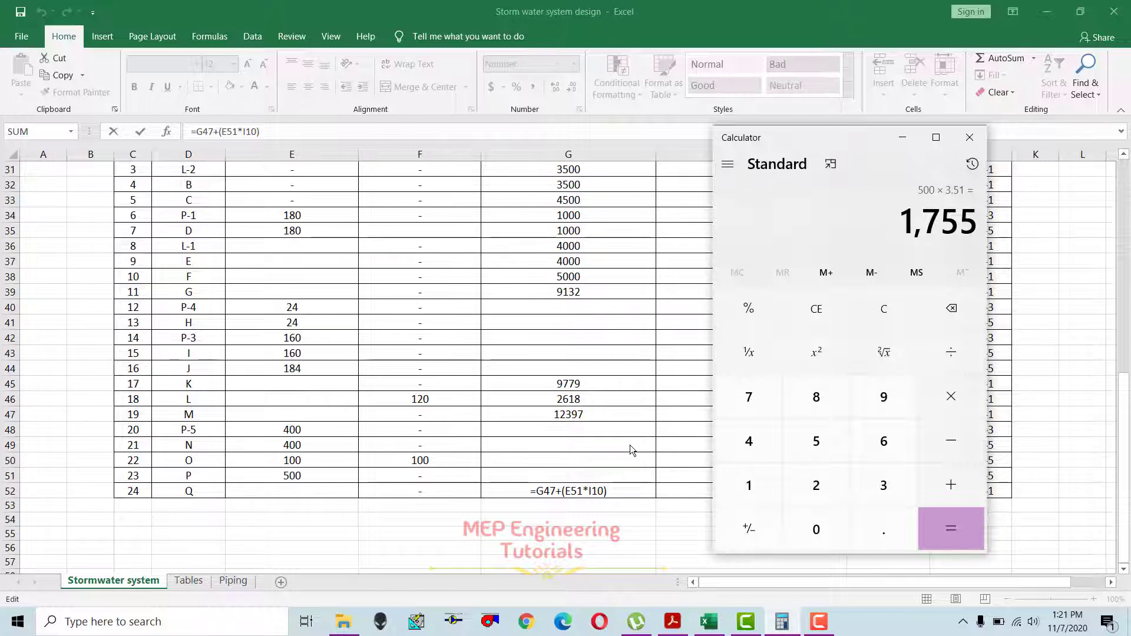
text(12,397)
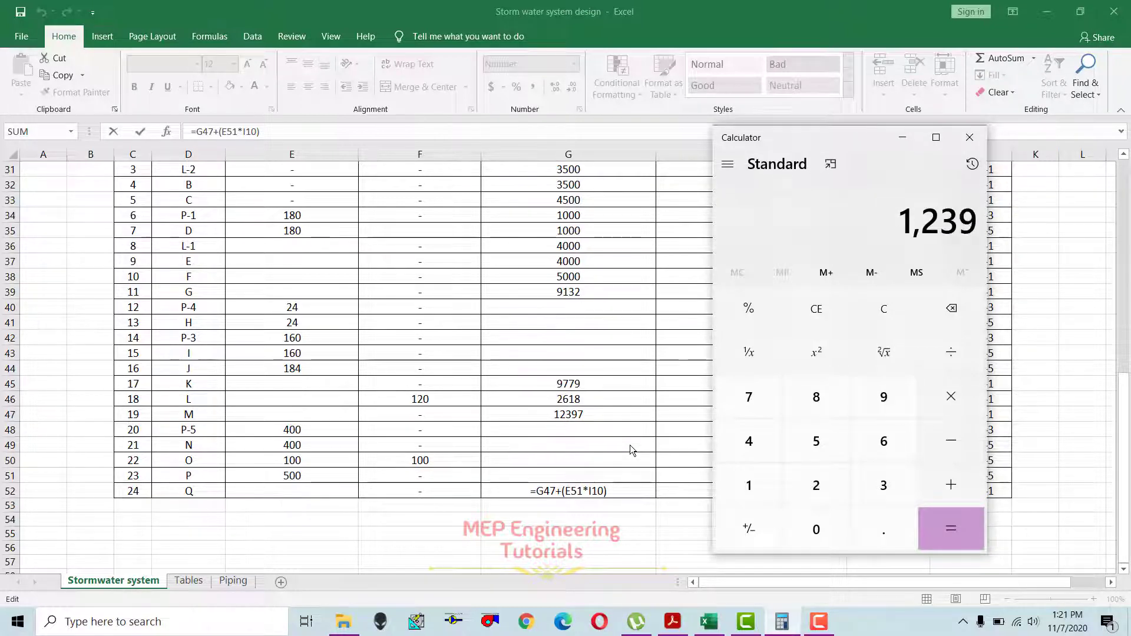
click(889, 305)
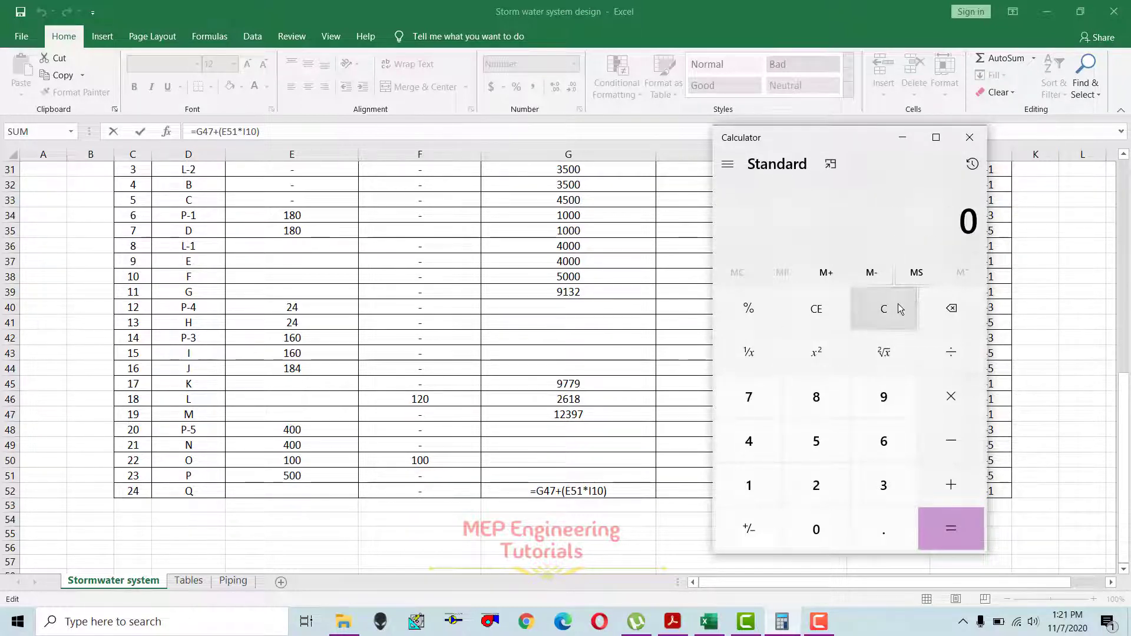
click(595, 433)
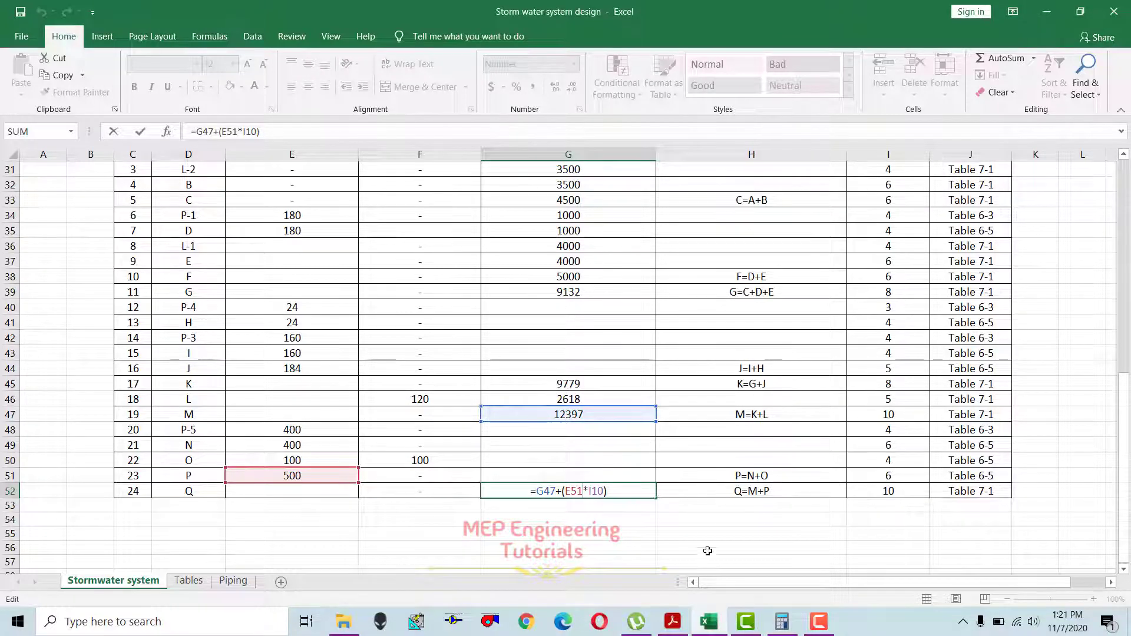
Switch to Calculator and compute pipe Q's drained area as 500 × 3.51 + 12397.
click(790, 628)
text(500*3.51)
key(Return)
text(+ 12397)
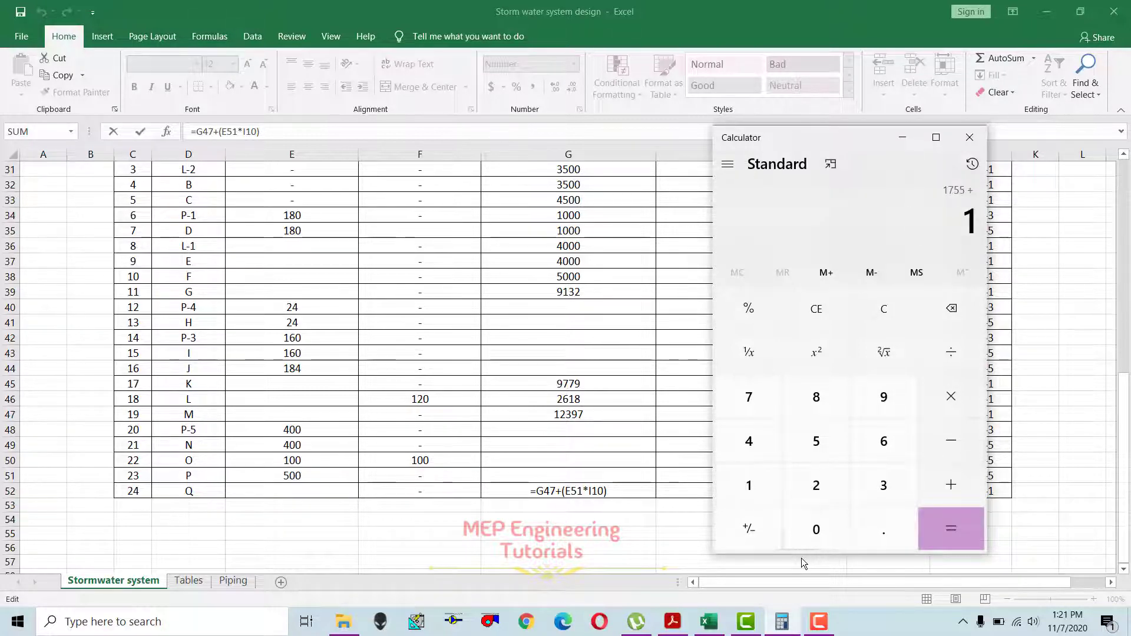
key(Return)
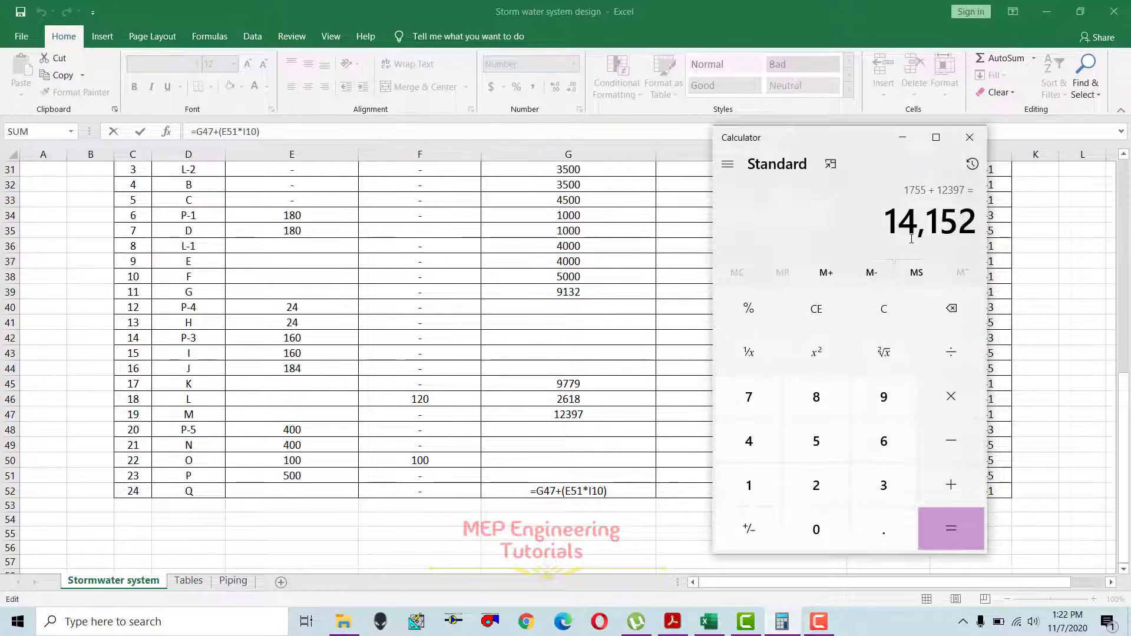
Close pipe Q's formula in G52 without changes and compare its drained area with the Calculator result.
click(902, 137)
scroll(658, 388, up, 4)
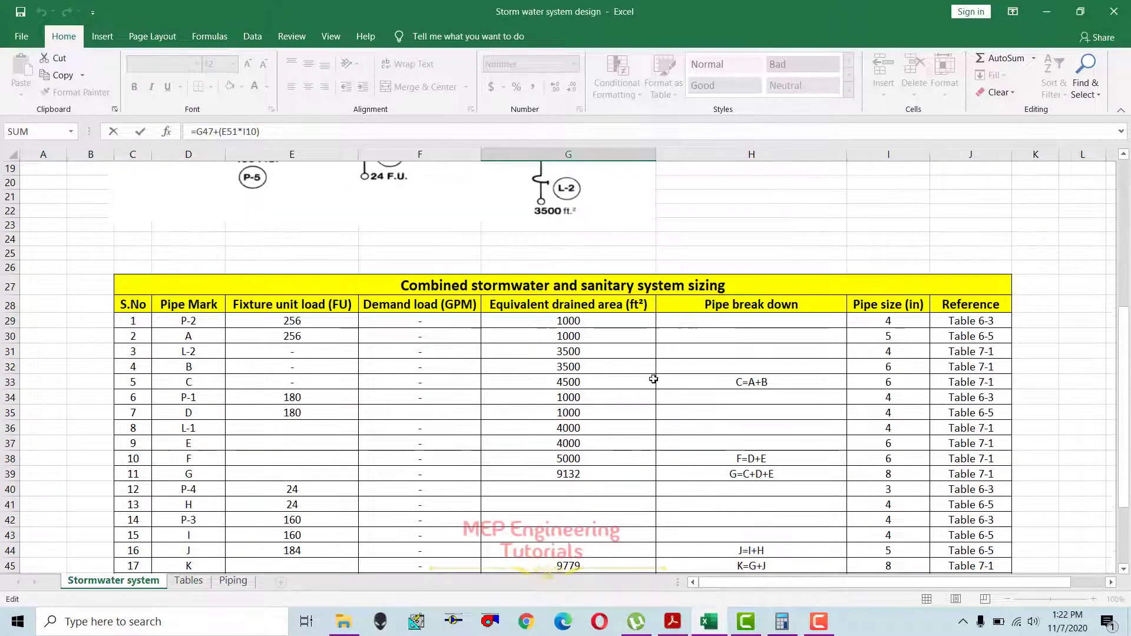
scroll(585, 439, down, 5)
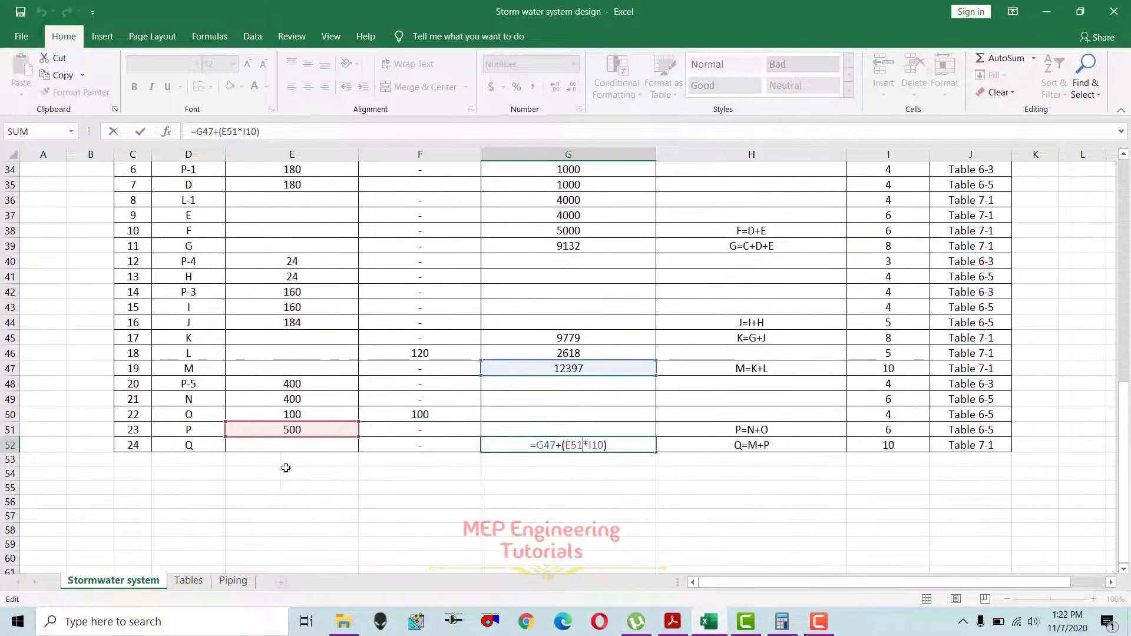
key(ctrl+Return)
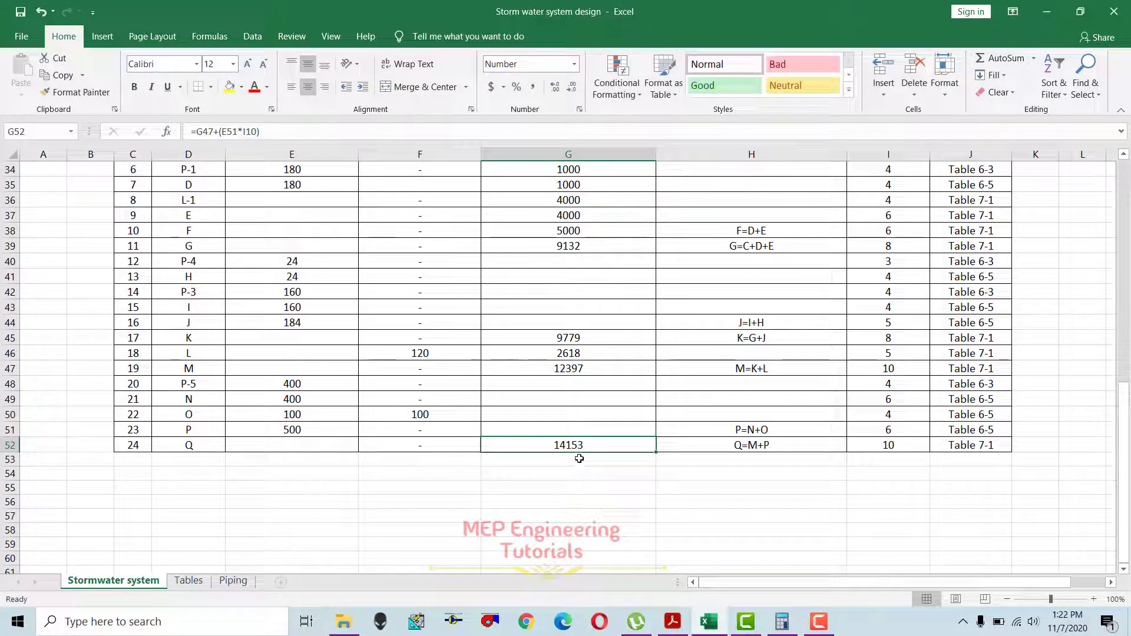
click(783, 621)
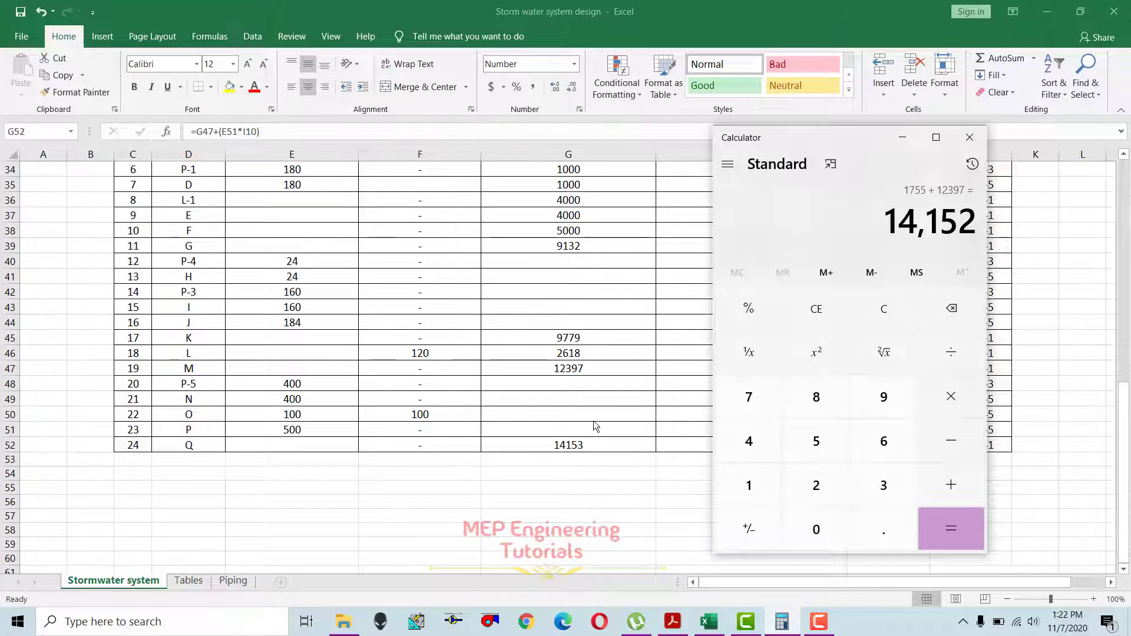
click(588, 445)
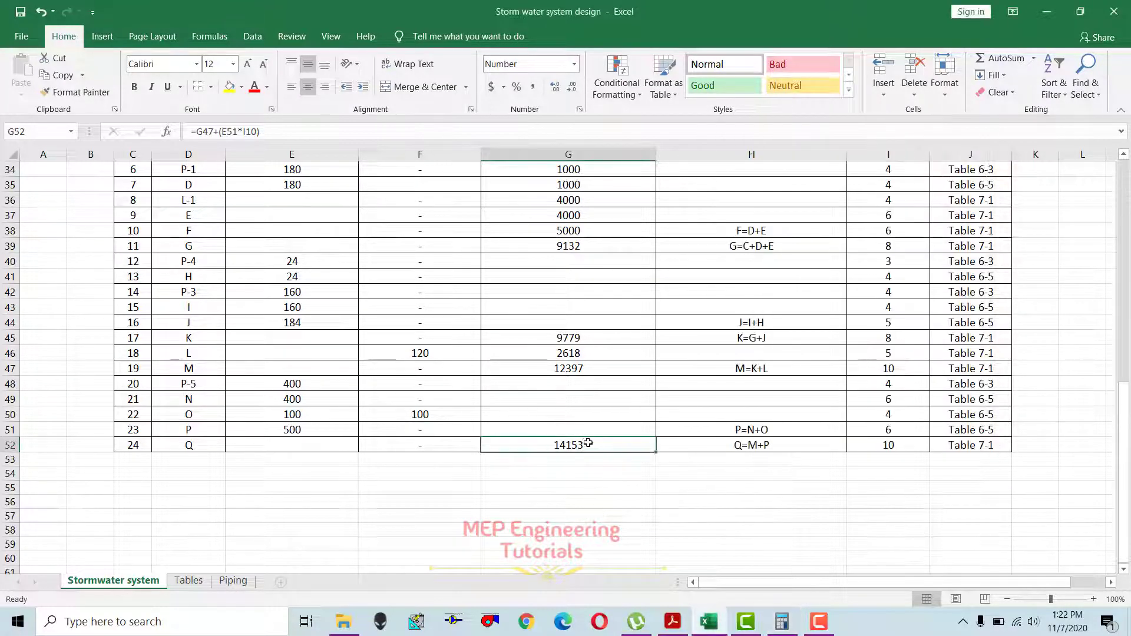
Inspect the source cells G47, E51 and I10 behind pipe Q's drained area and return to G52.
click(553, 370)
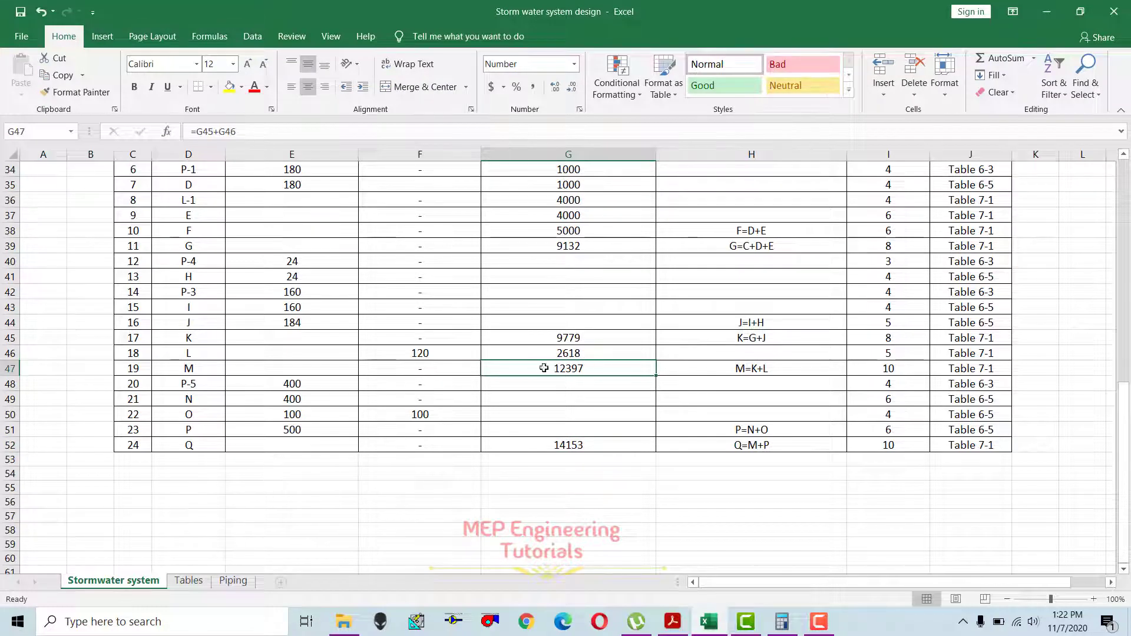
click(313, 433)
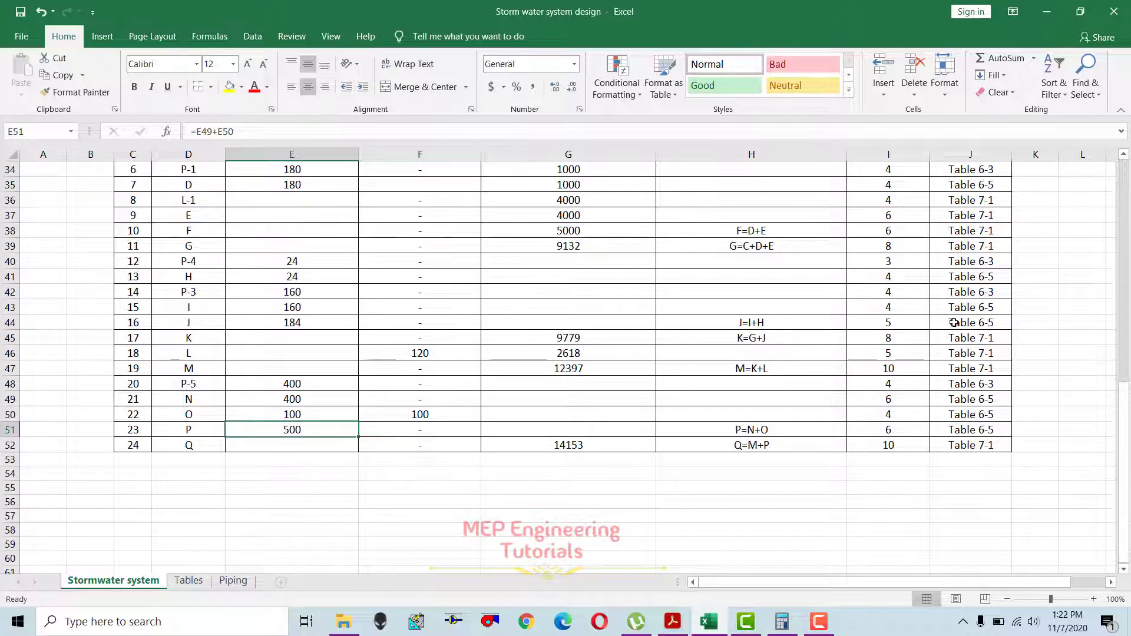
scroll(955, 322, up, 9)
scroll(902, 234, up, 2)
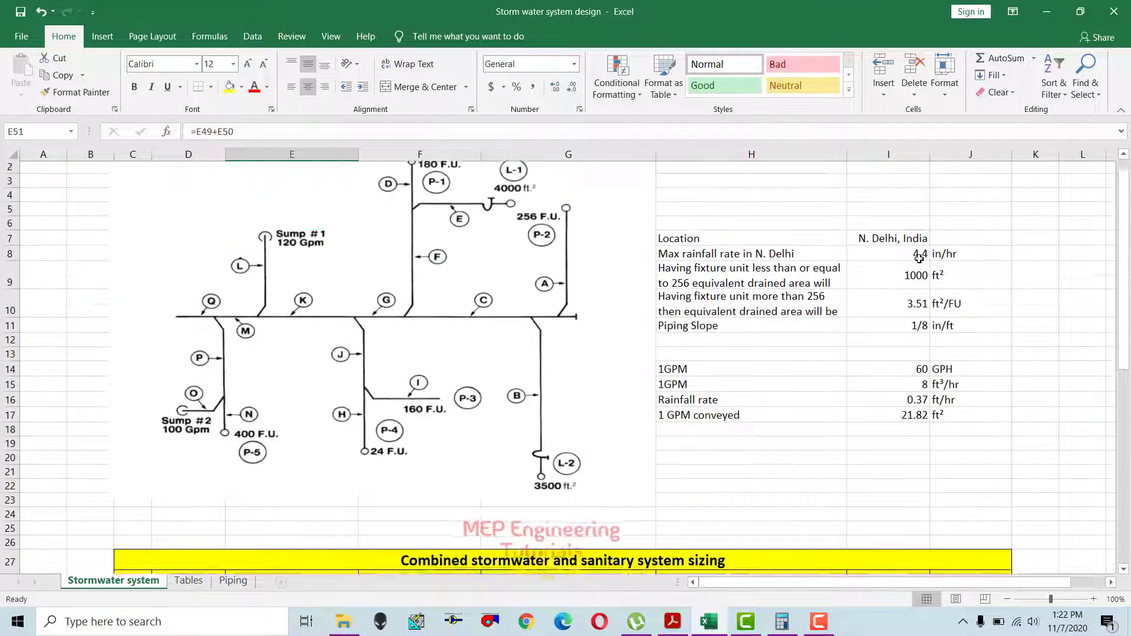
click(896, 327)
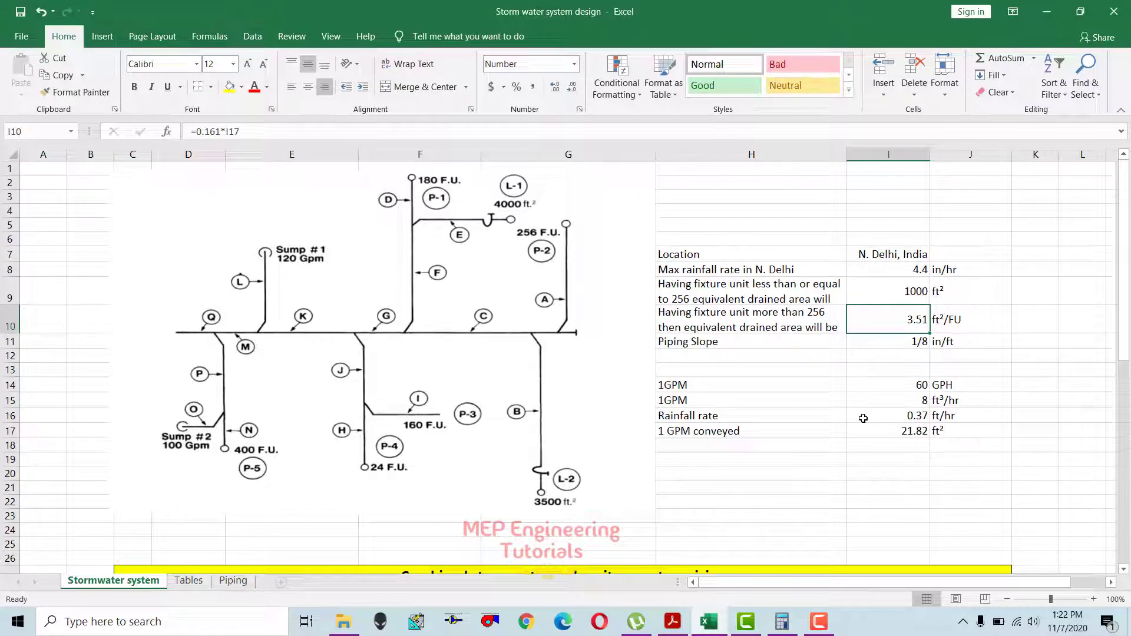
scroll(864, 419, down, 11)
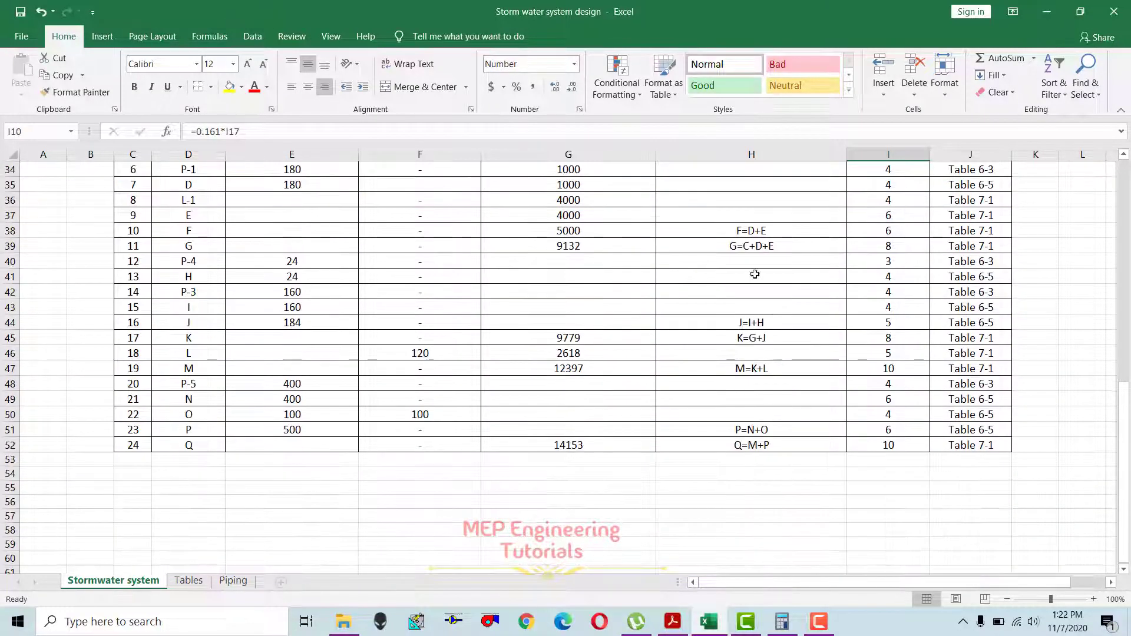
click(574, 445)
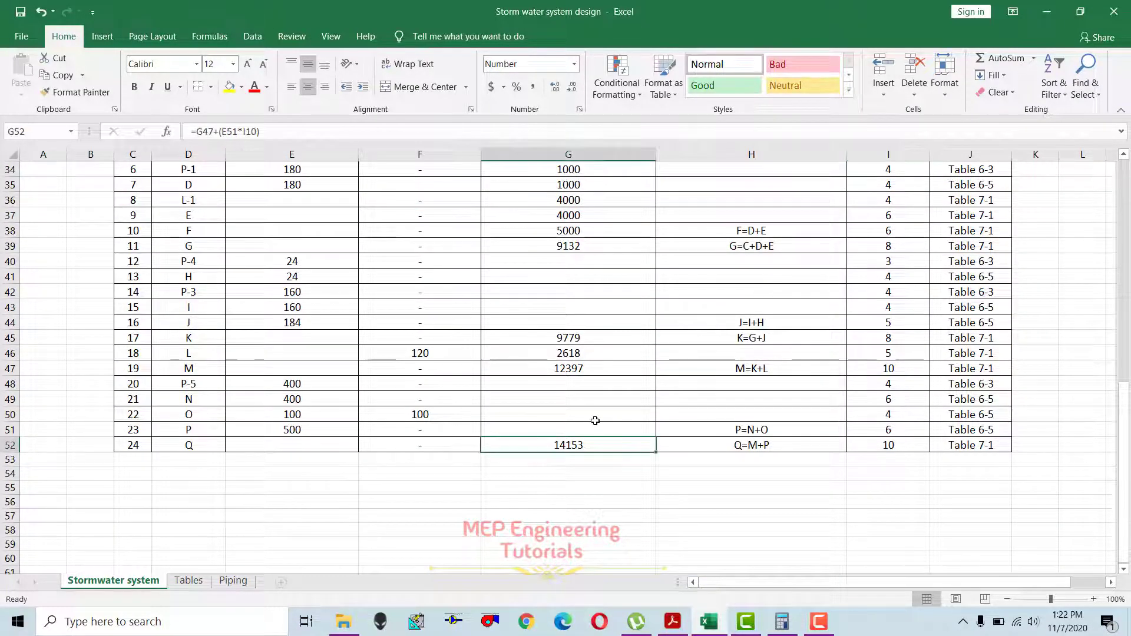
Examine pipe Q's drained area in G52, its pipe size in I52 and its reference table in J52.
key(ctrl+Up)
click(578, 446)
scroll(589, 457, up, 1)
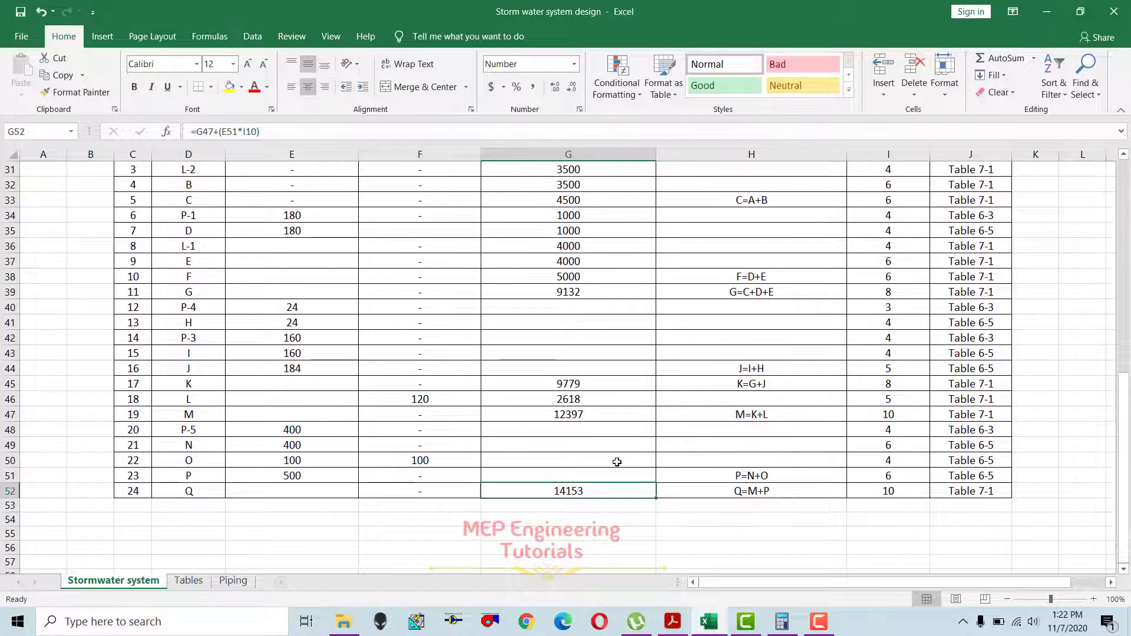
scroll(575, 352, up, 4)
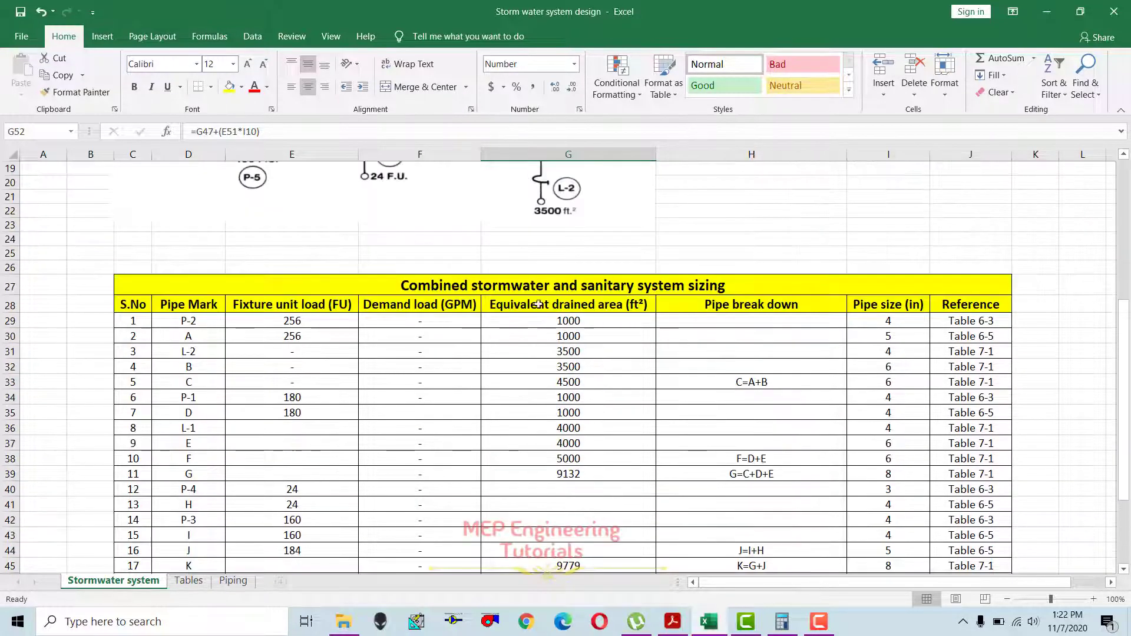
scroll(536, 339, down, 4)
scroll(555, 365, up, 1)
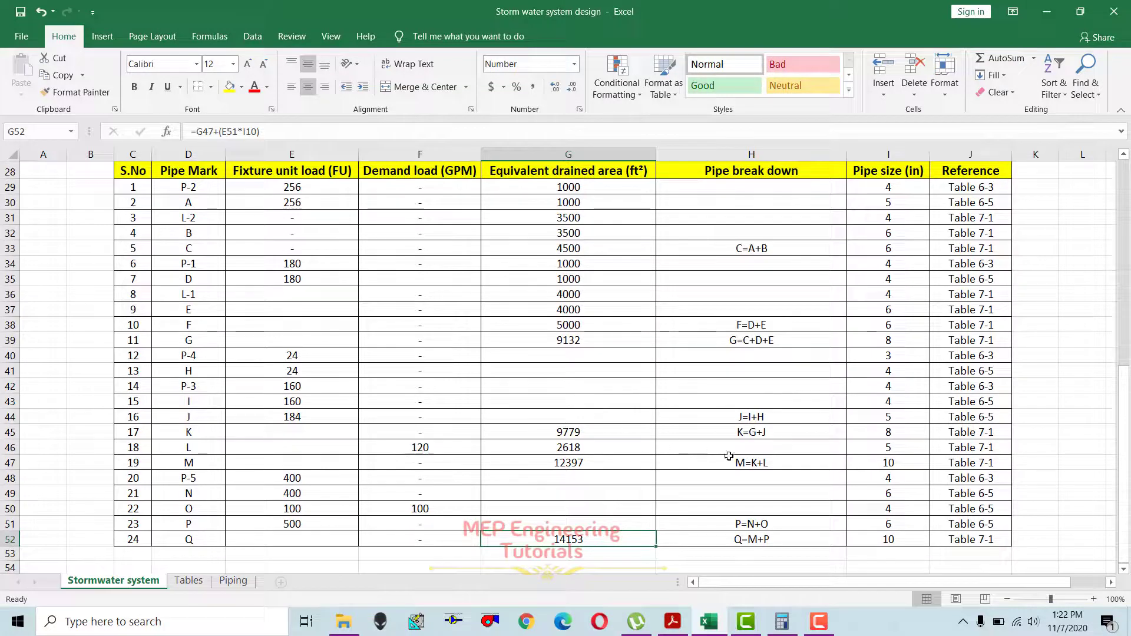
click(892, 536)
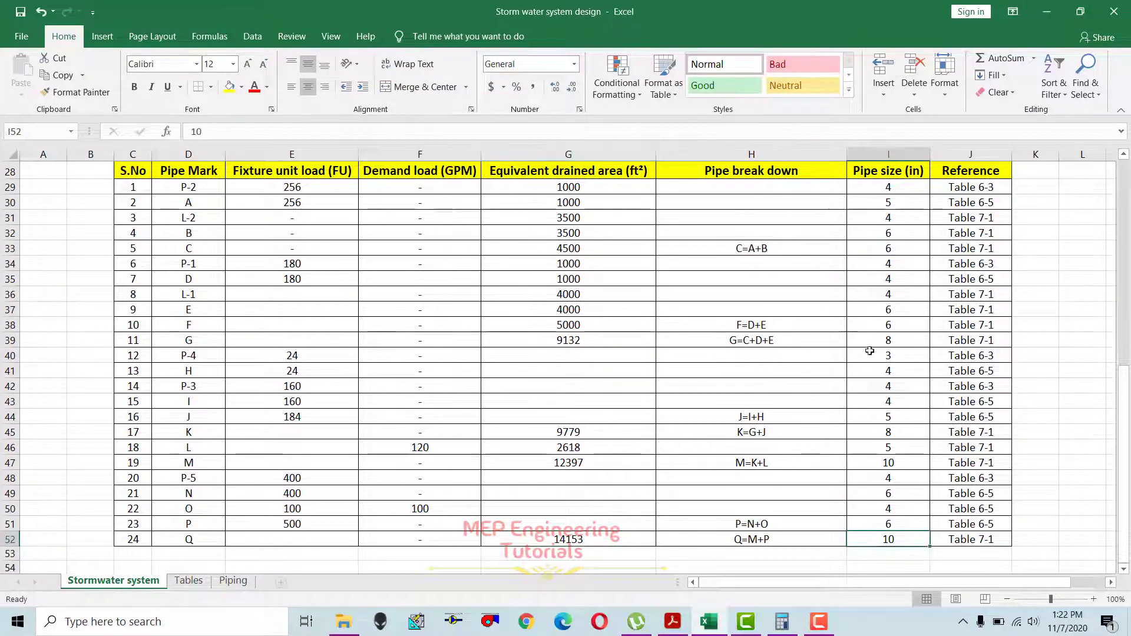
click(972, 539)
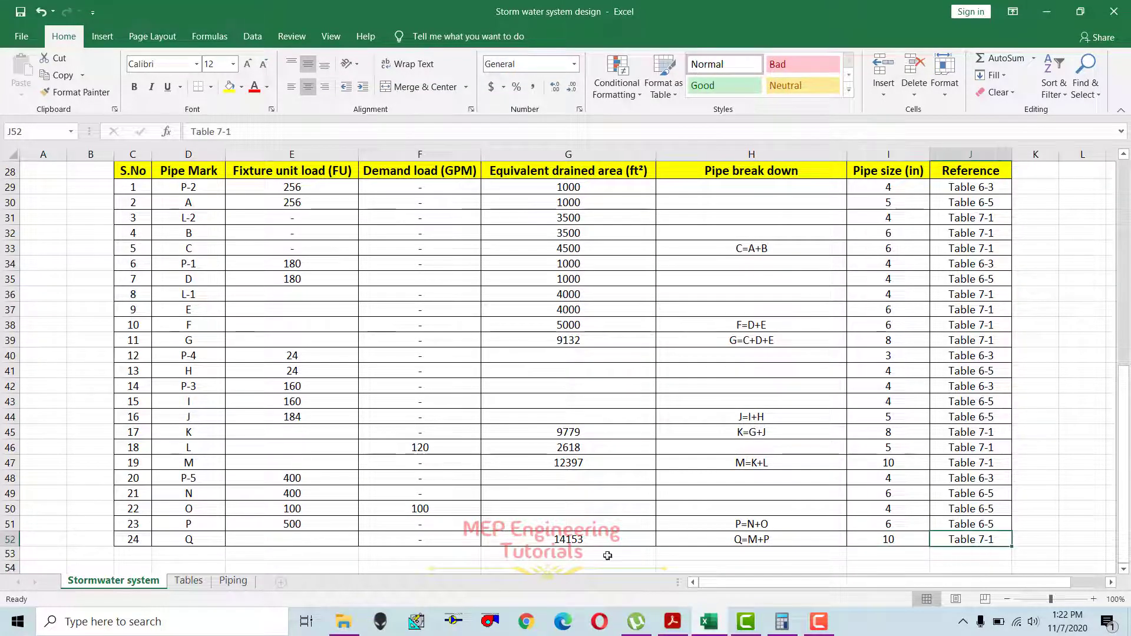
View Table 7-1 on the Tables sheet and locate pipe Q in the piping diagram on the Stormwater system sheet.
click(188, 581)
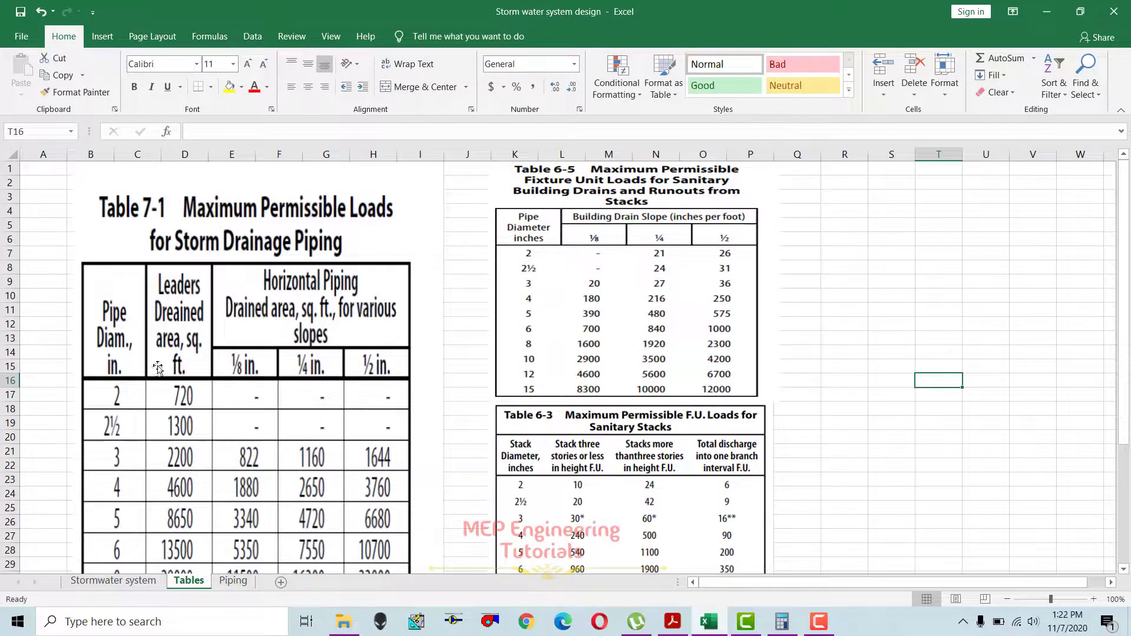
click(115, 580)
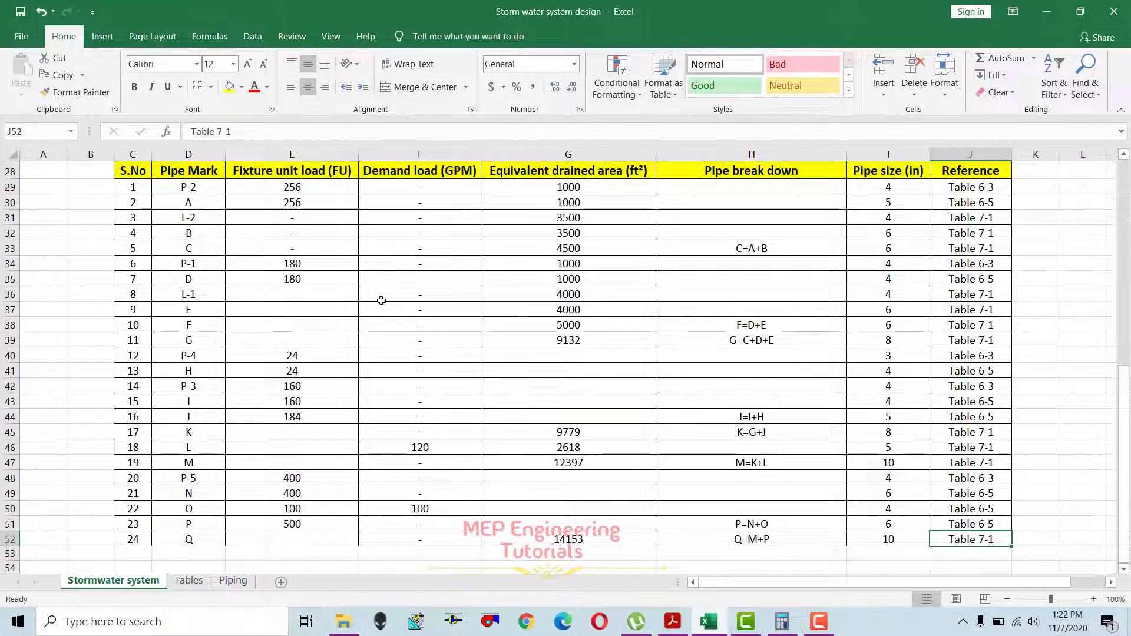
scroll(379, 301, up, 6)
scroll(220, 234, up, 2)
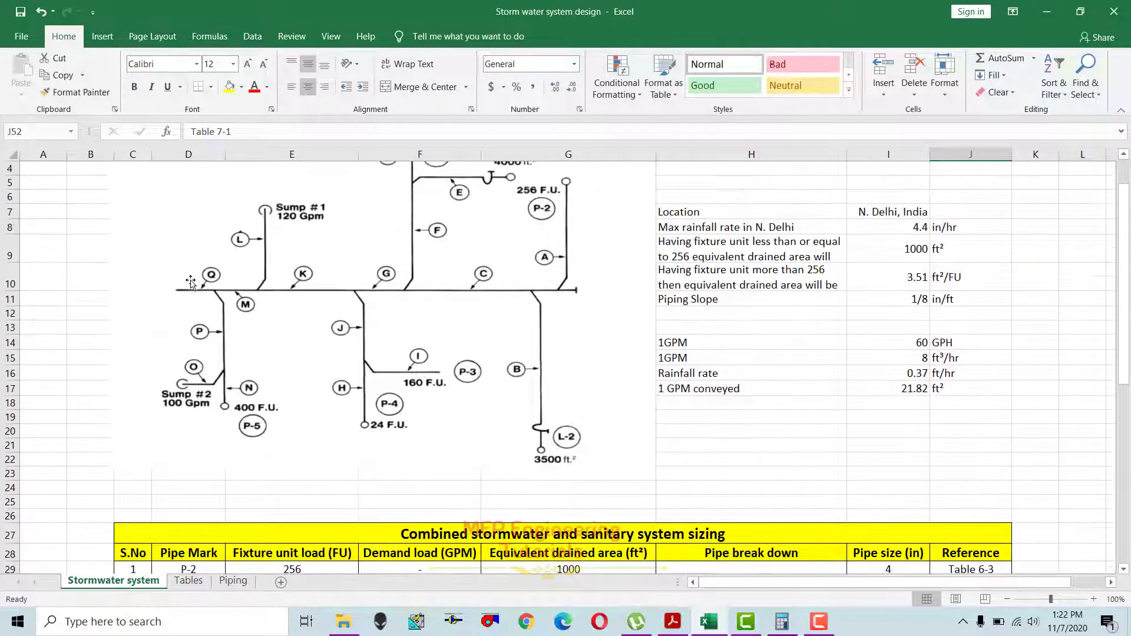
Check pipe Q's drained area against the 1/8 in. slope column of Table 7-1 and highlight its size and reference in I52:J52.
click(187, 582)
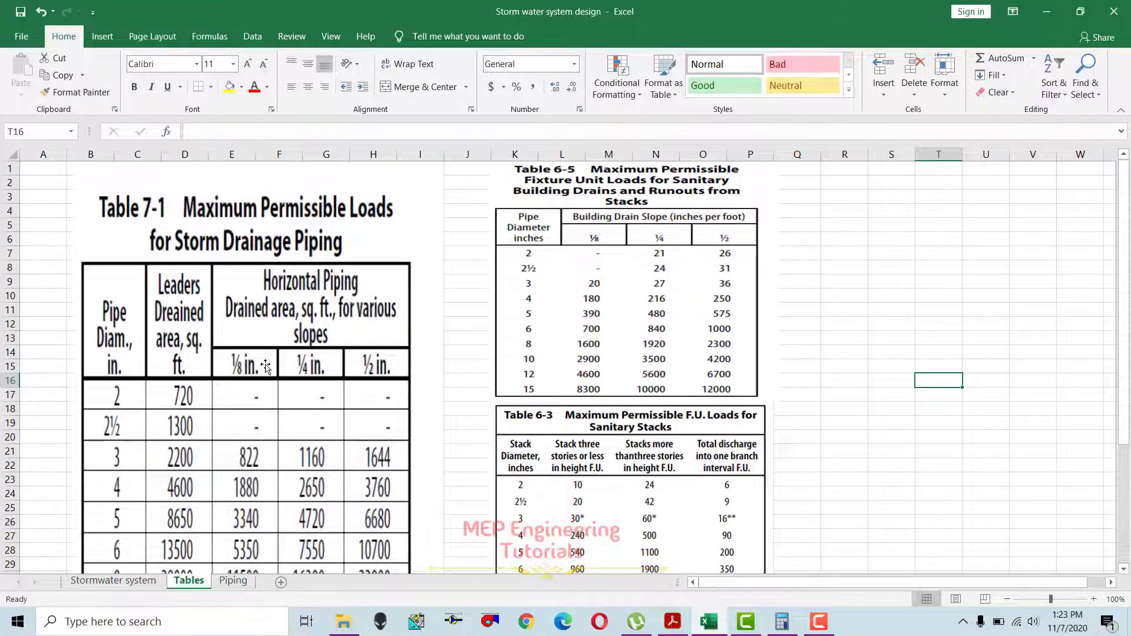
click(125, 583)
scroll(436, 455, down, 9)
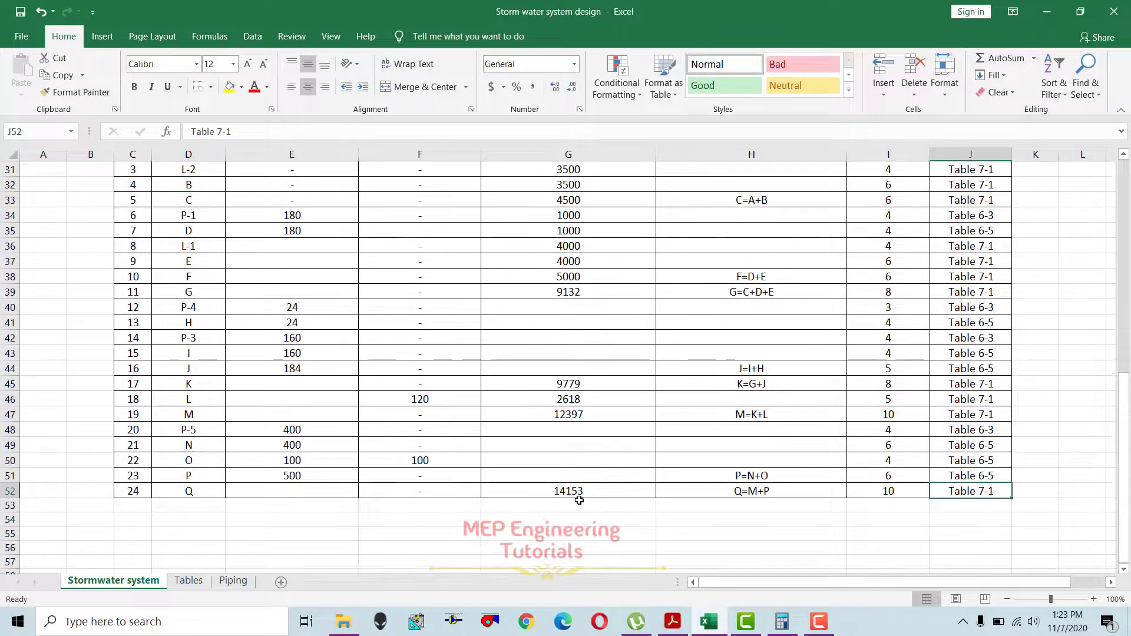
click(189, 580)
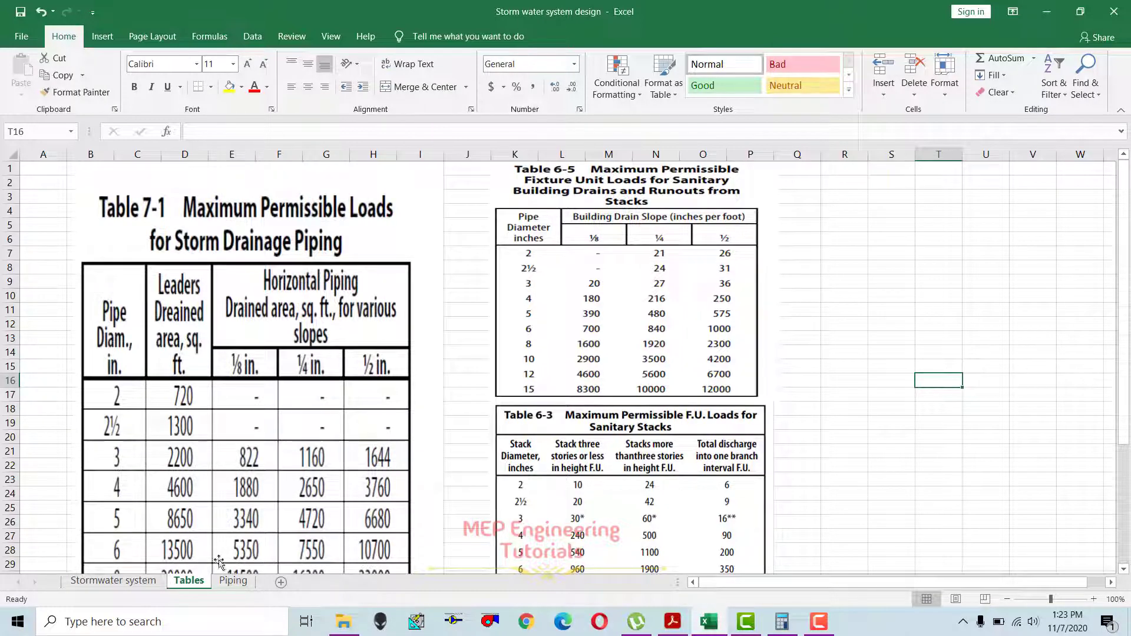
click(113, 581)
drag(892, 493, 983, 490)
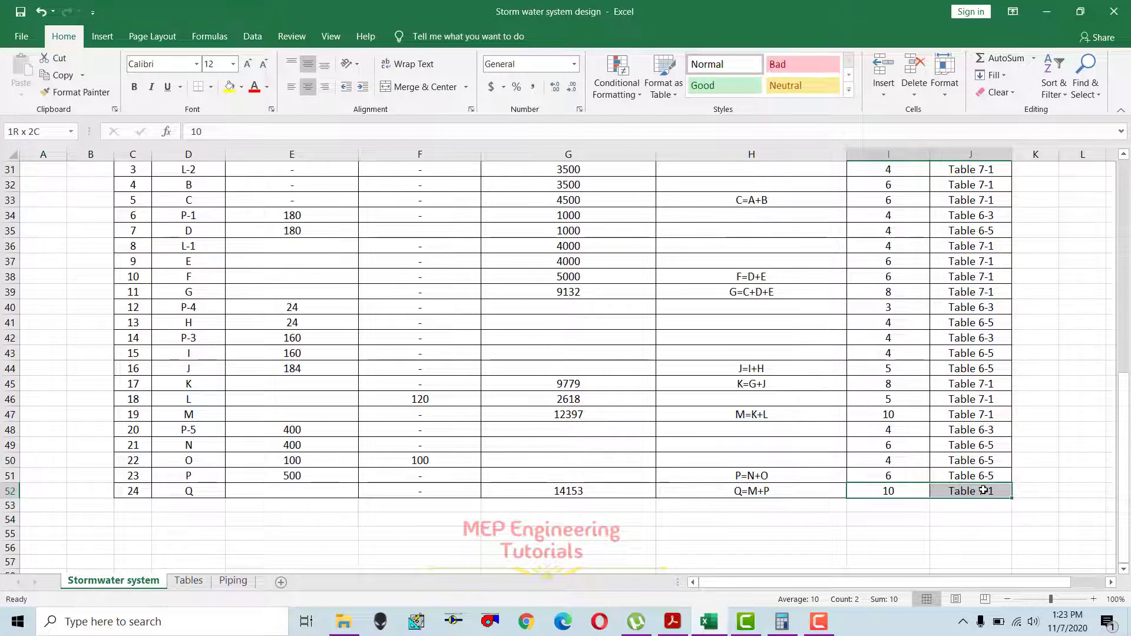
Review the complete piping diagram and the combined sizing table, ending at L-1's drained area in G36.
click(731, 384)
scroll(731, 384, up, 10)
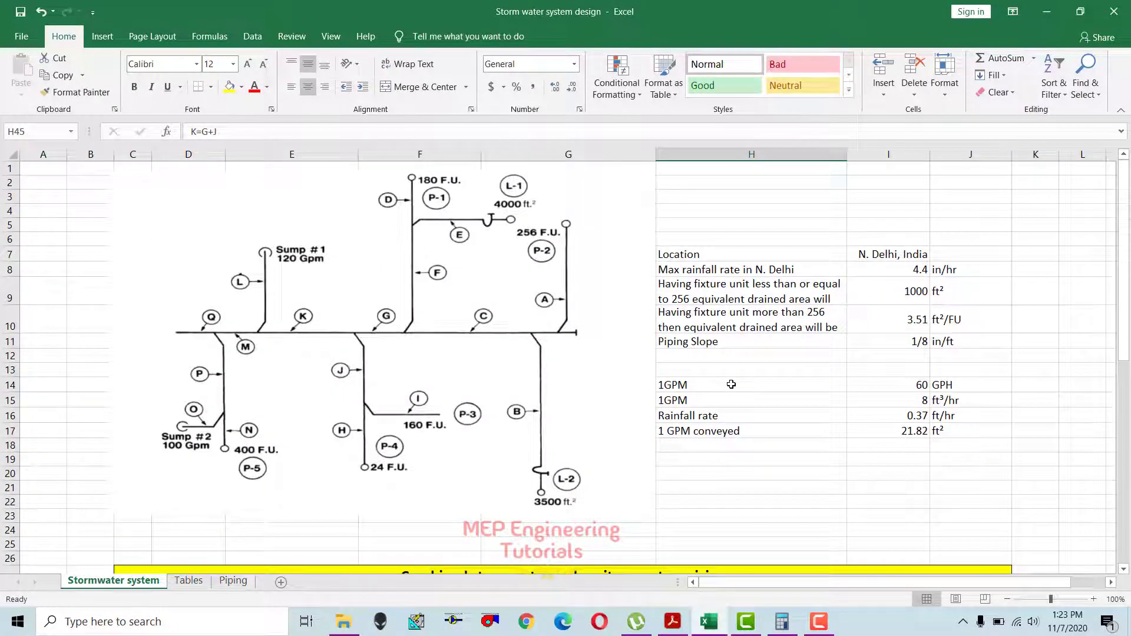
scroll(731, 384, down, 8)
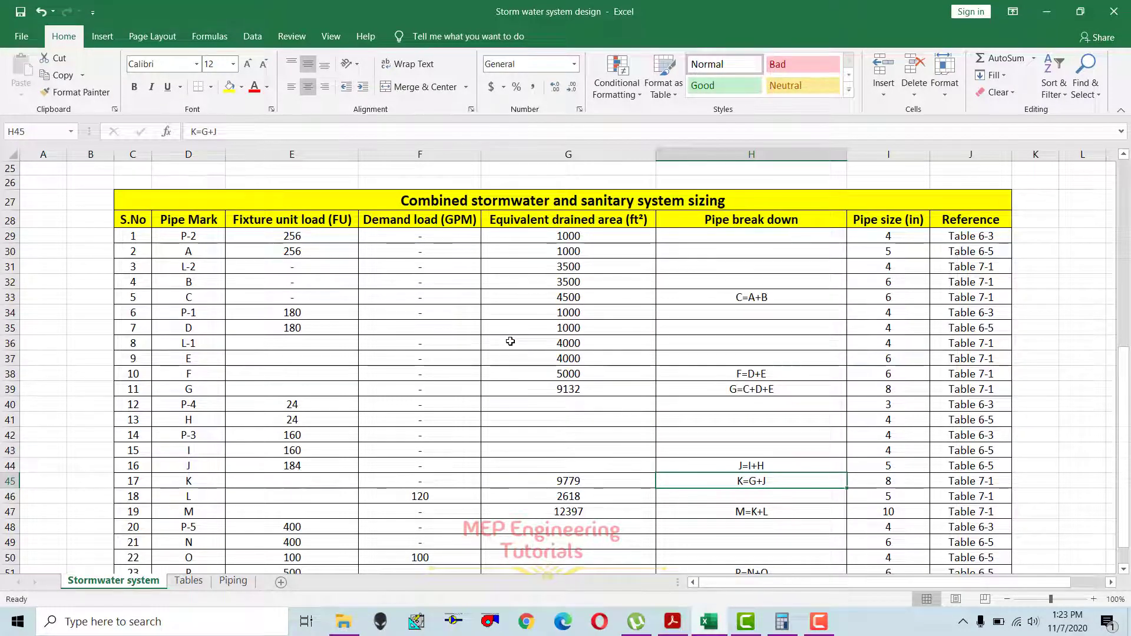
scroll(584, 380, up, 1)
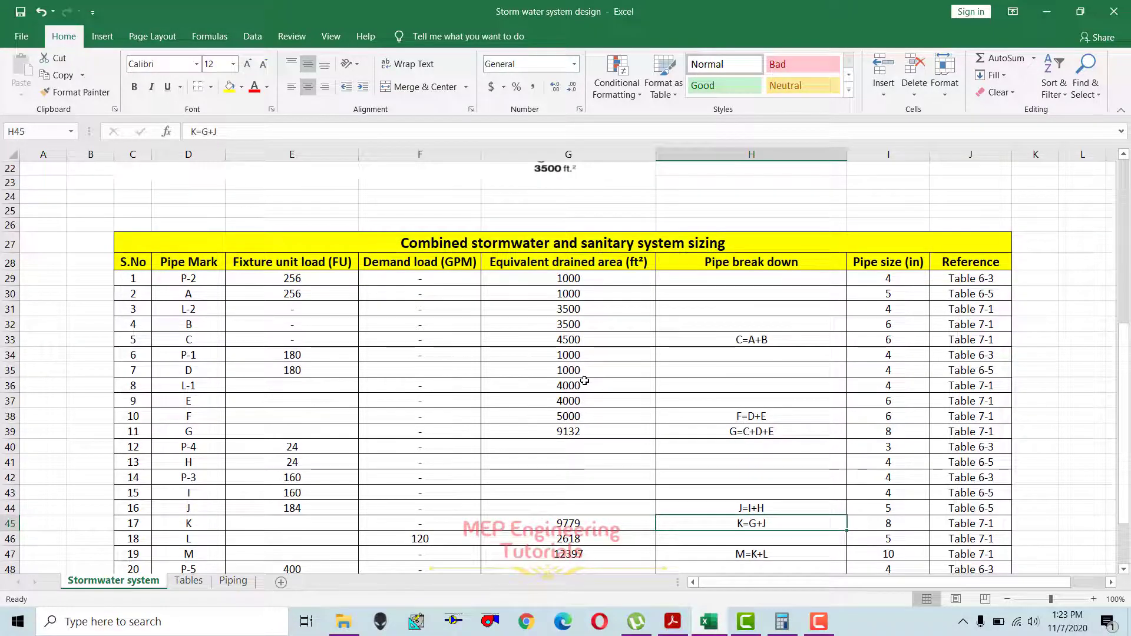
click(585, 382)
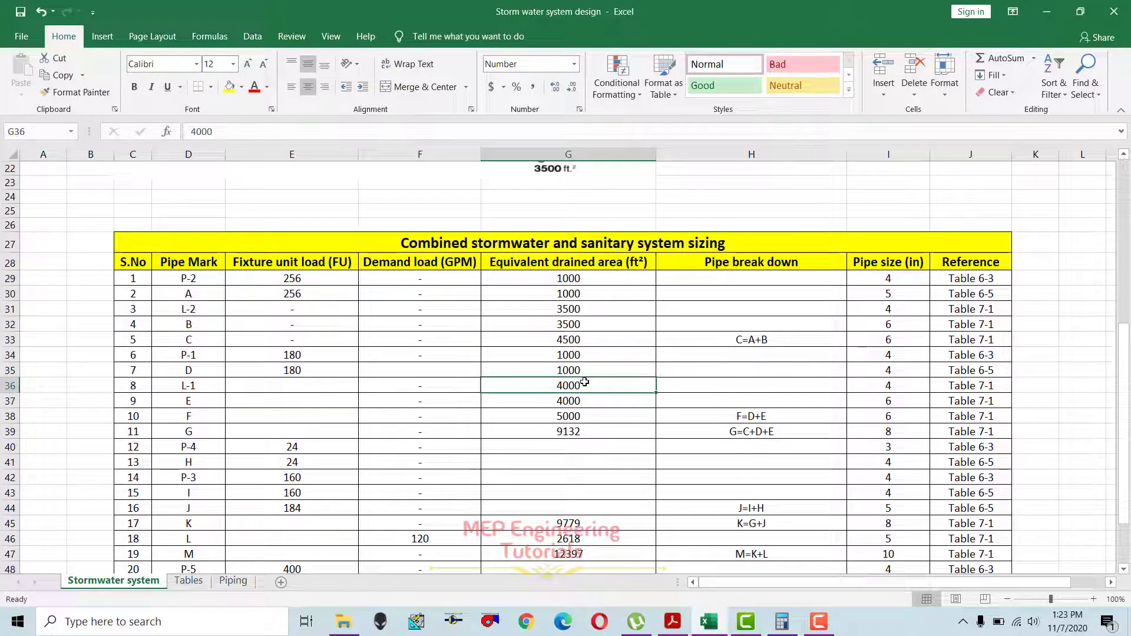